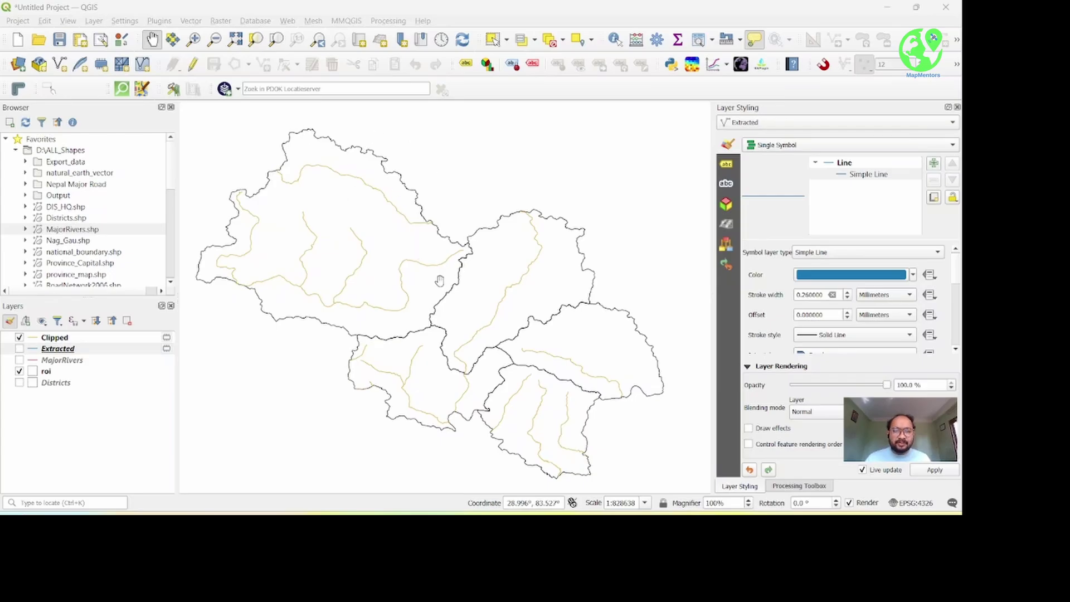
- Make the Districts and MajorRivers layers visible around the highlighted study area
click(19, 382)
scroll(345, 322, down, 2)
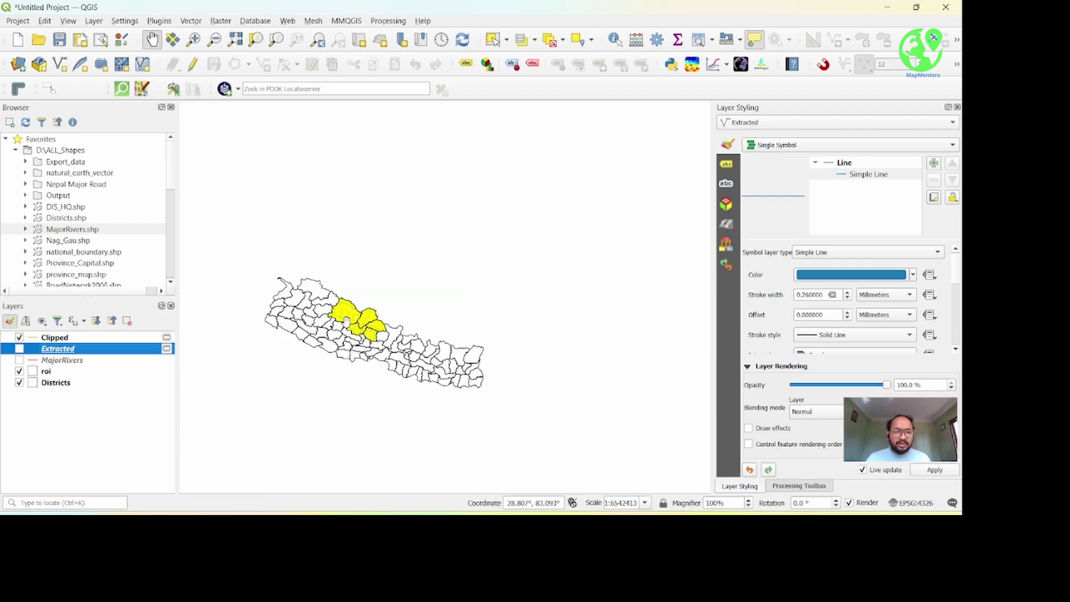
drag(346, 321, 378, 282)
click(19, 360)
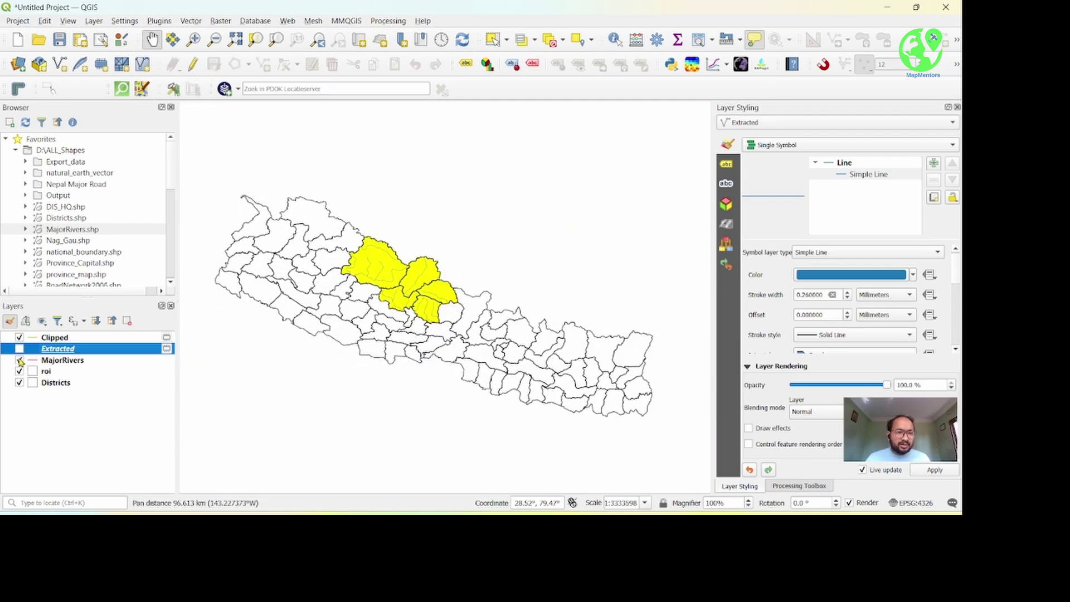
scroll(391, 280, up, 1)
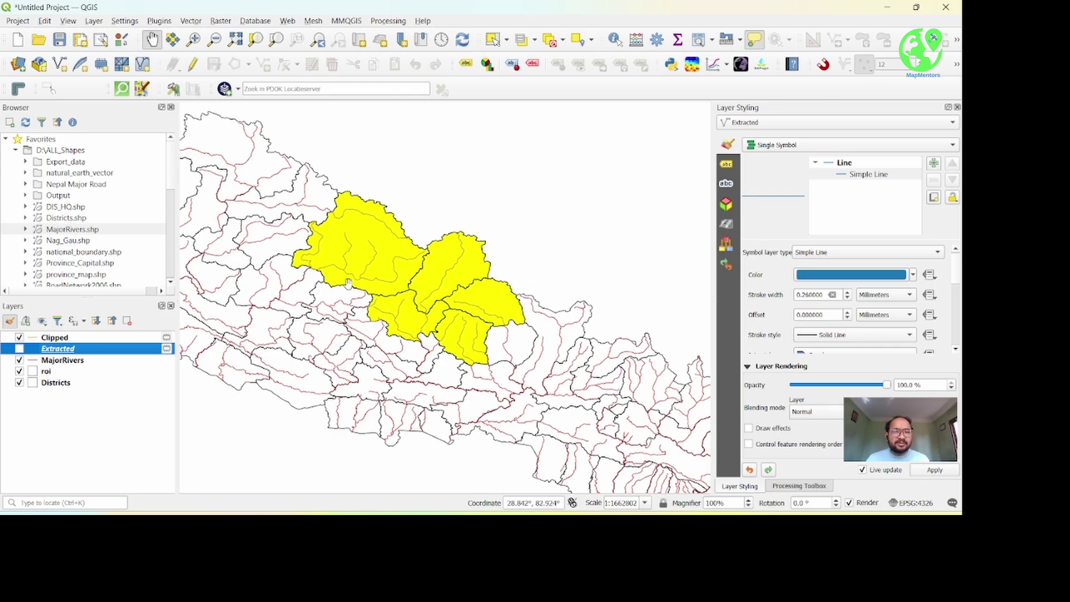
- Create a new print layout titled "study map"
click(22, 22)
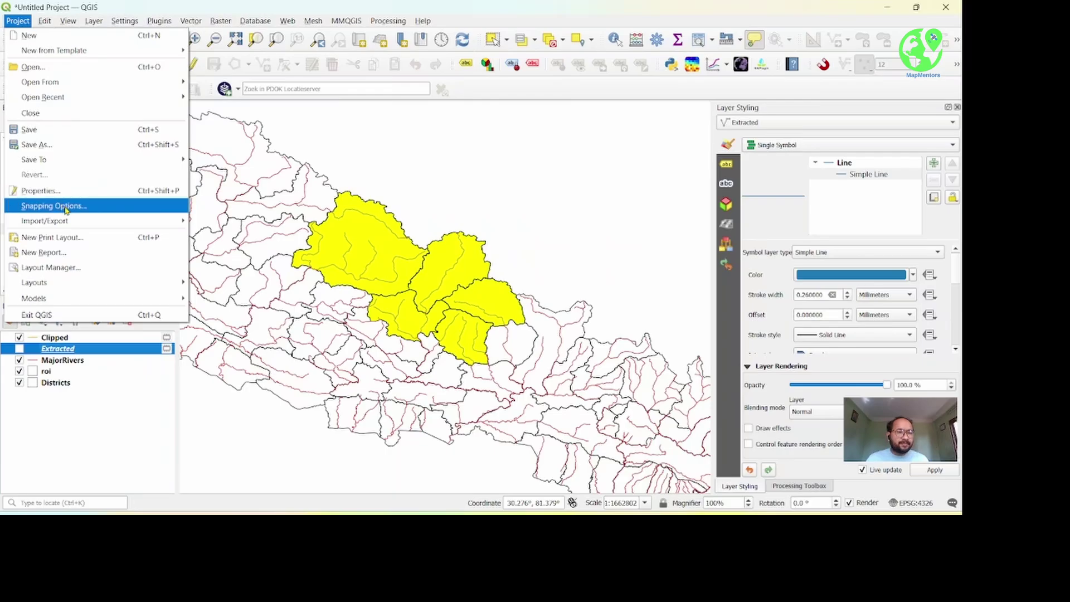
click(76, 240)
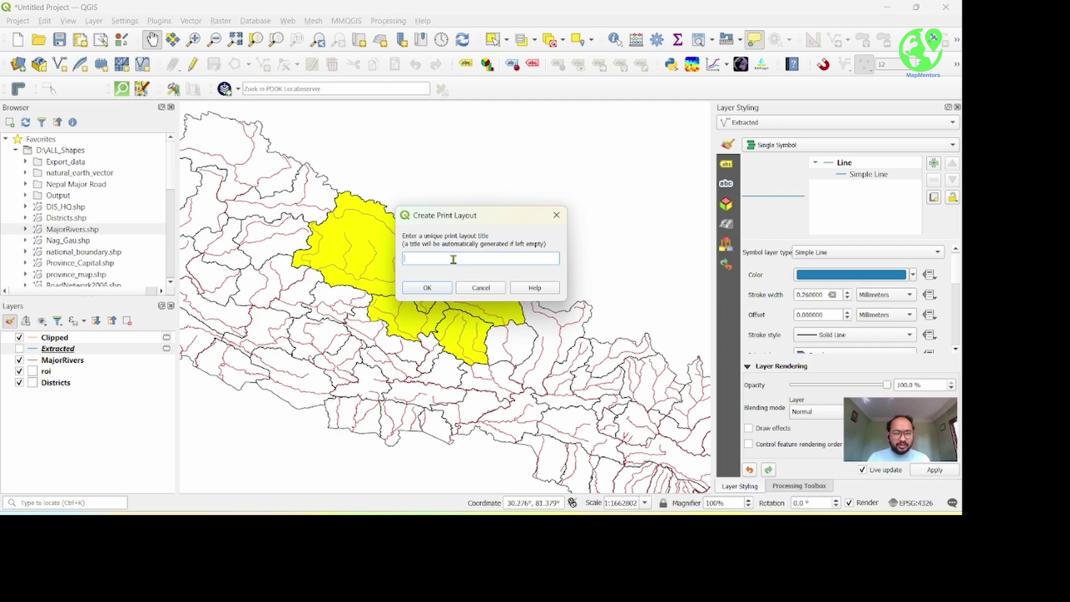
text(study map)
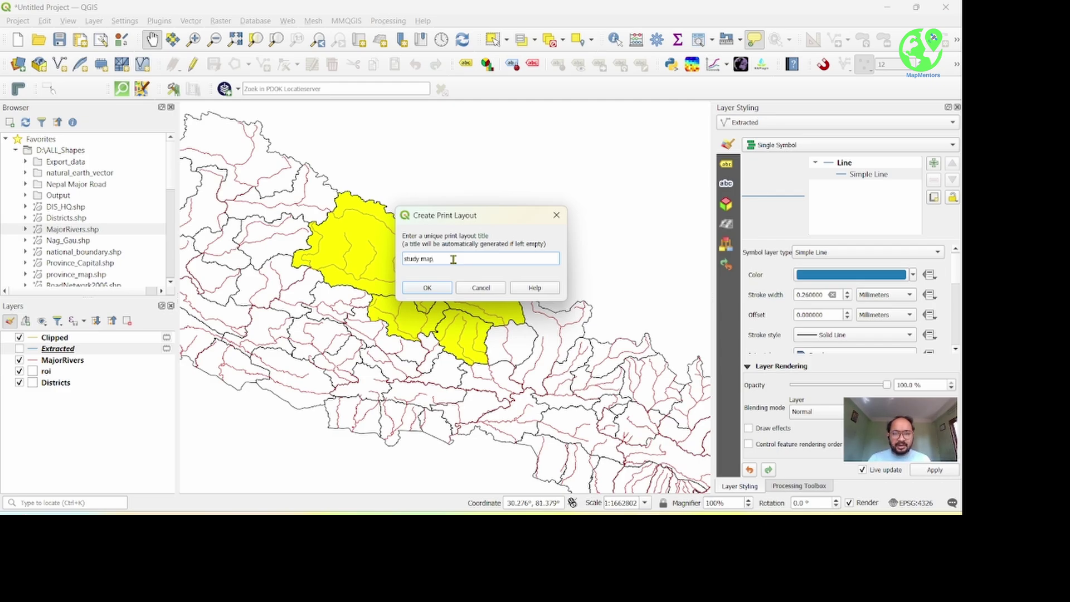
key(Return)
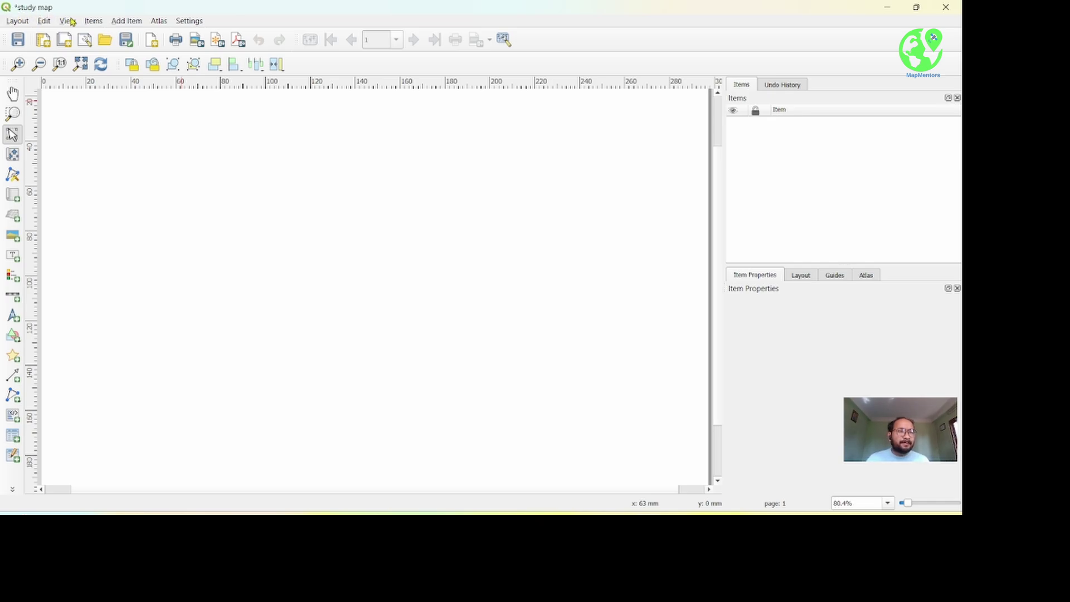
- Open the layout page's properties, try the A3 page size and return it to A4
right_click(358, 285)
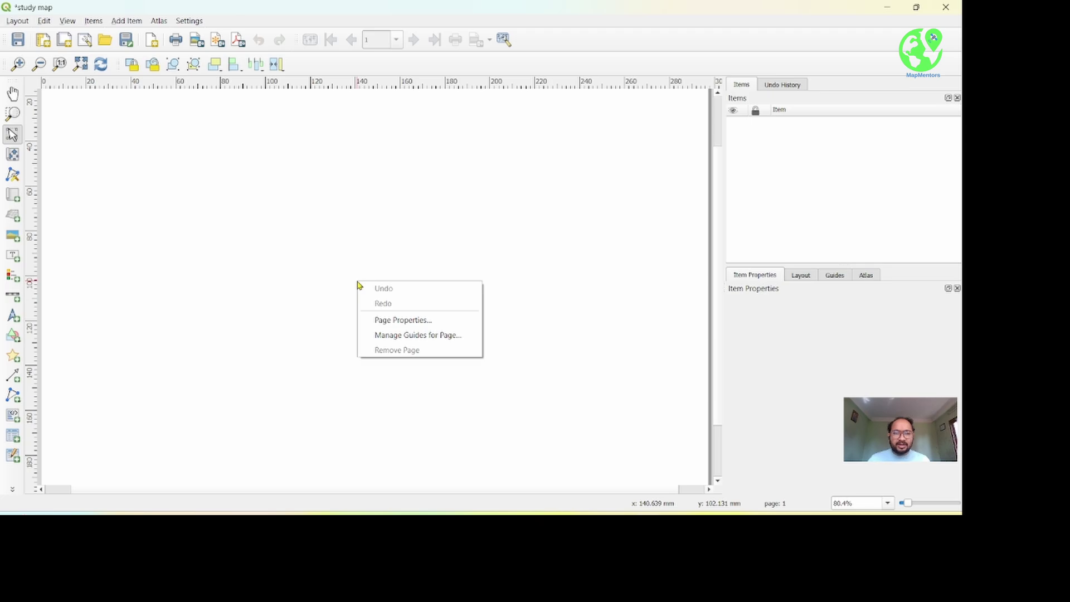
right_click(357, 228)
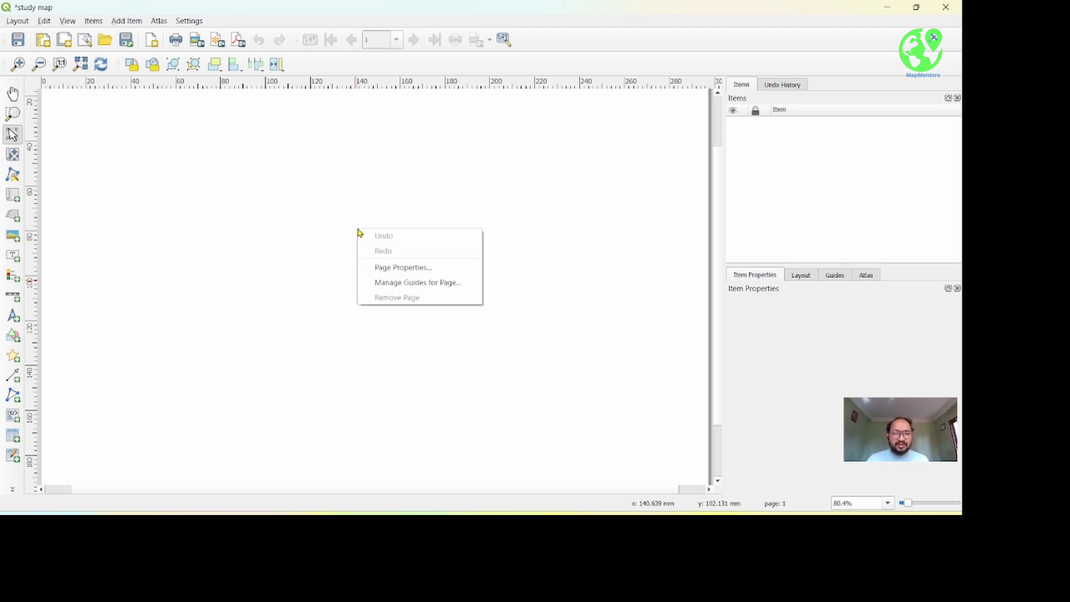
click(392, 268)
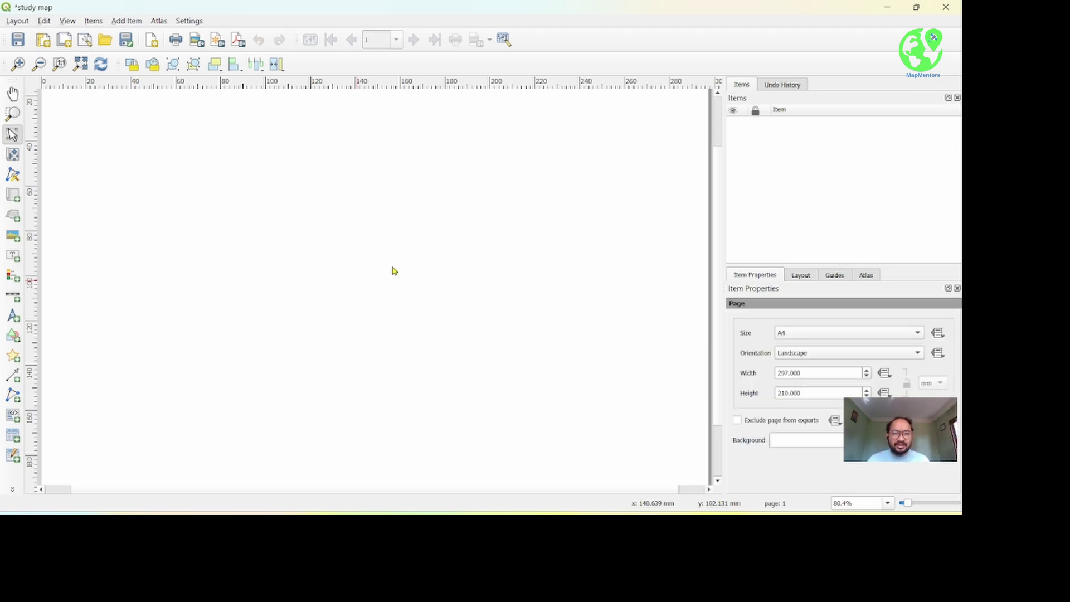
click(811, 335)
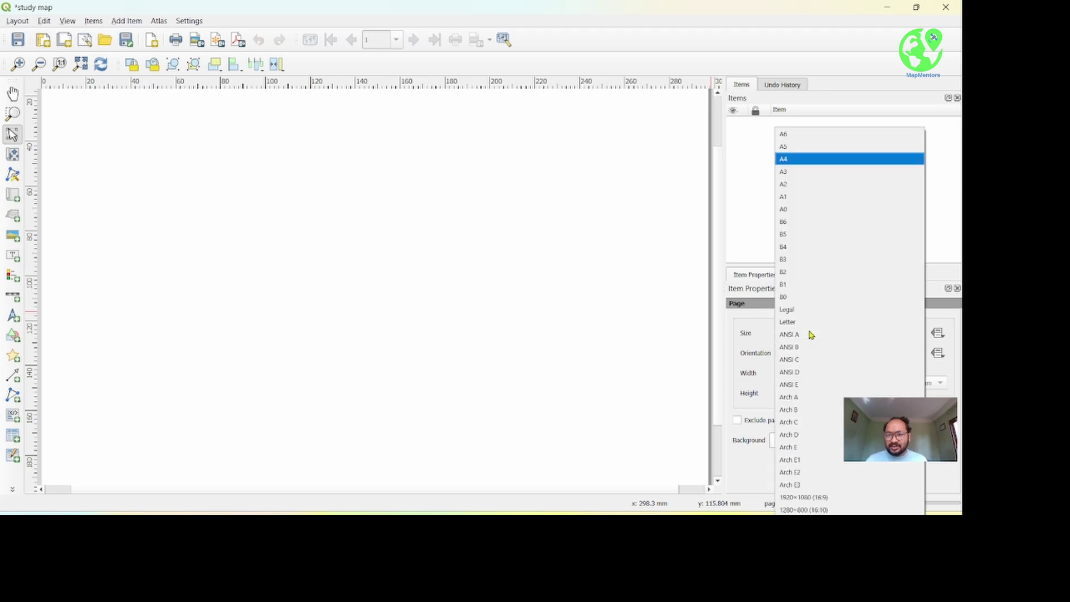
click(788, 172)
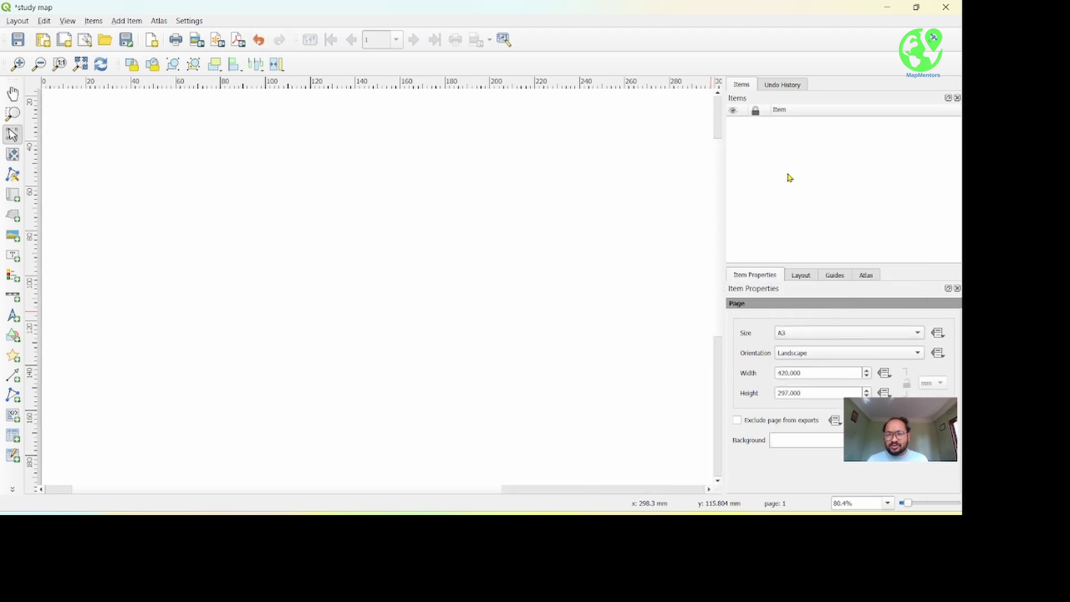
click(807, 335)
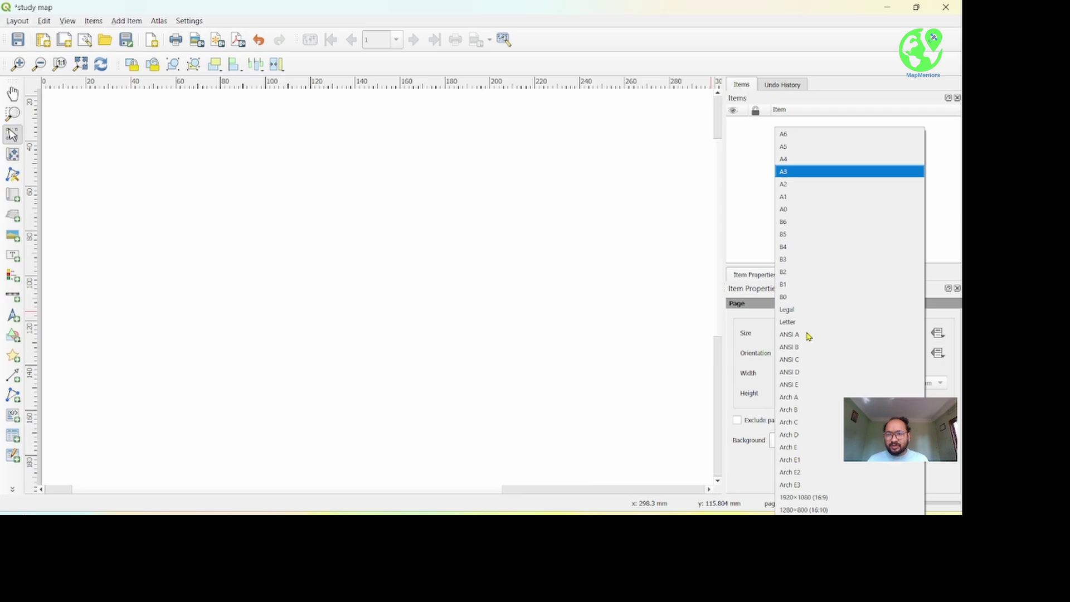
click(795, 165)
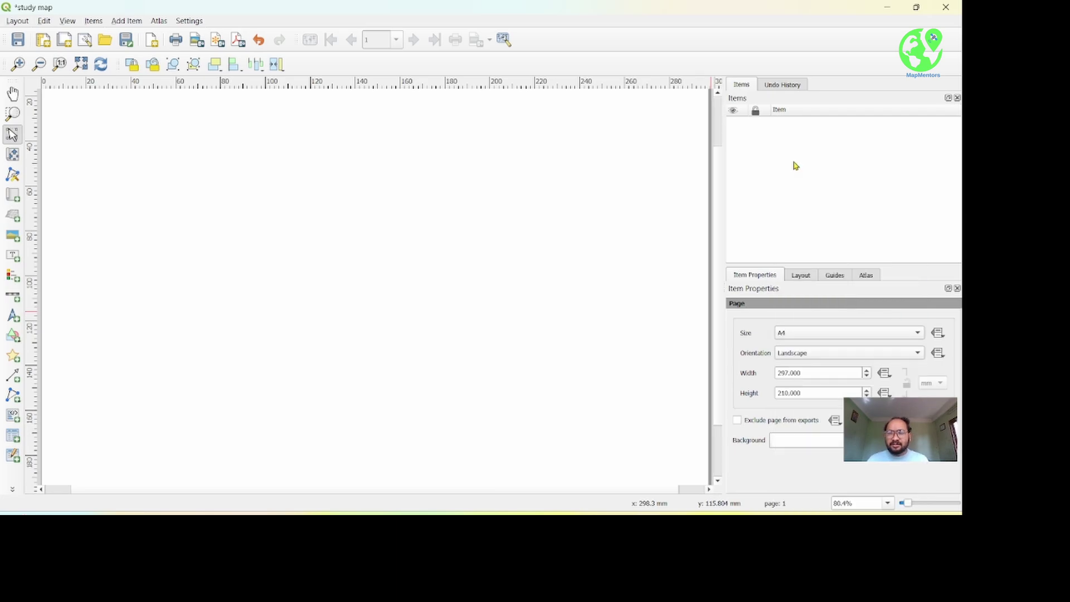
- Try Portrait orientation for the A4 page and return it to Landscape
click(811, 354)
click(802, 341)
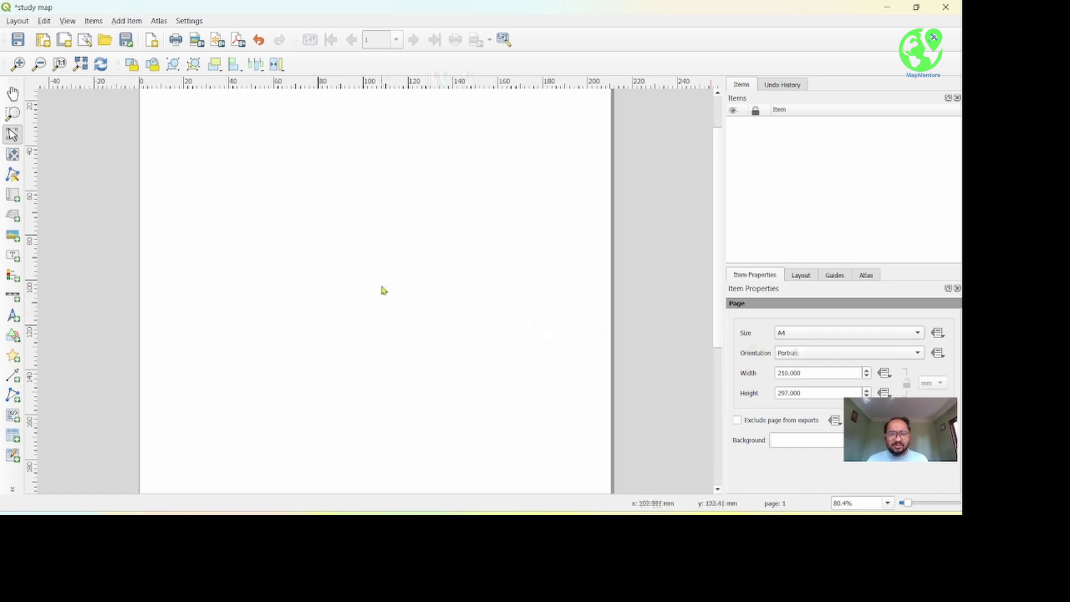
scroll(382, 291, down, 2)
scroll(382, 291, up, 1)
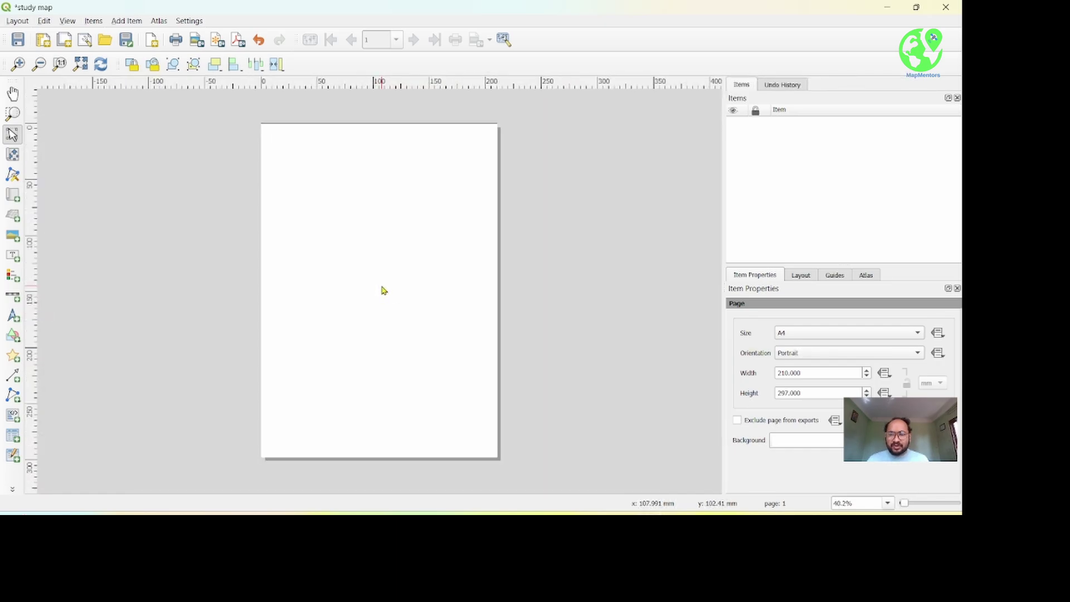
click(812, 353)
click(814, 365)
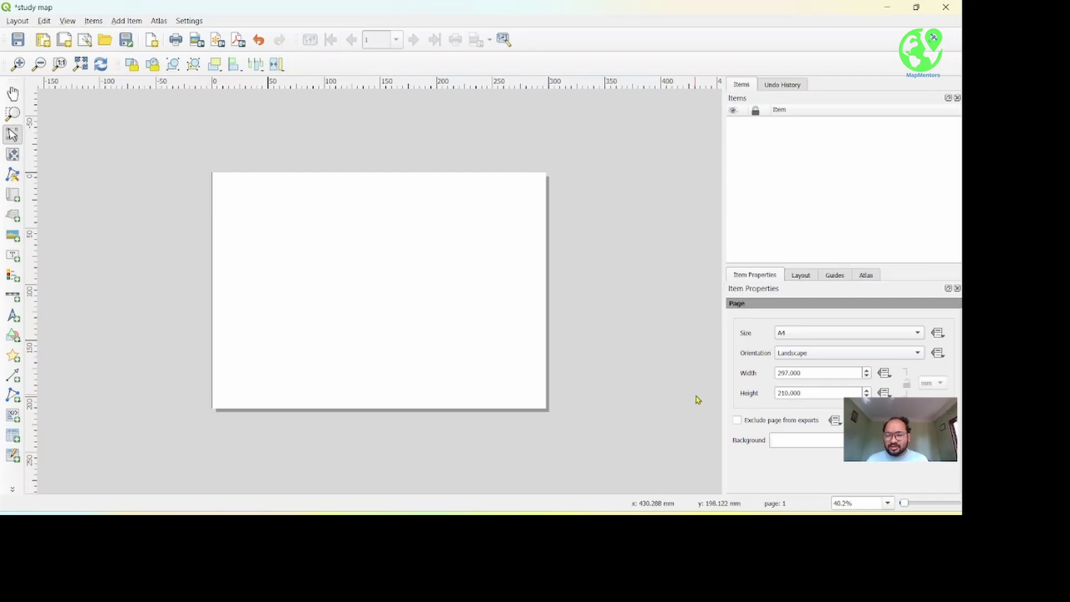
- Try a black background for the page and return it to white
click(917, 440)
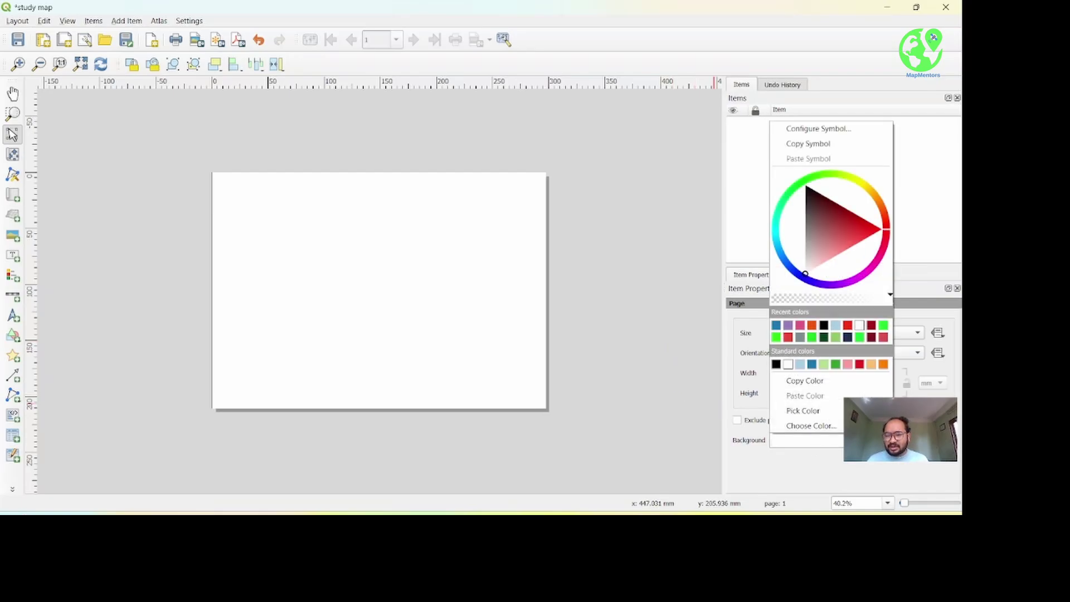
click(825, 326)
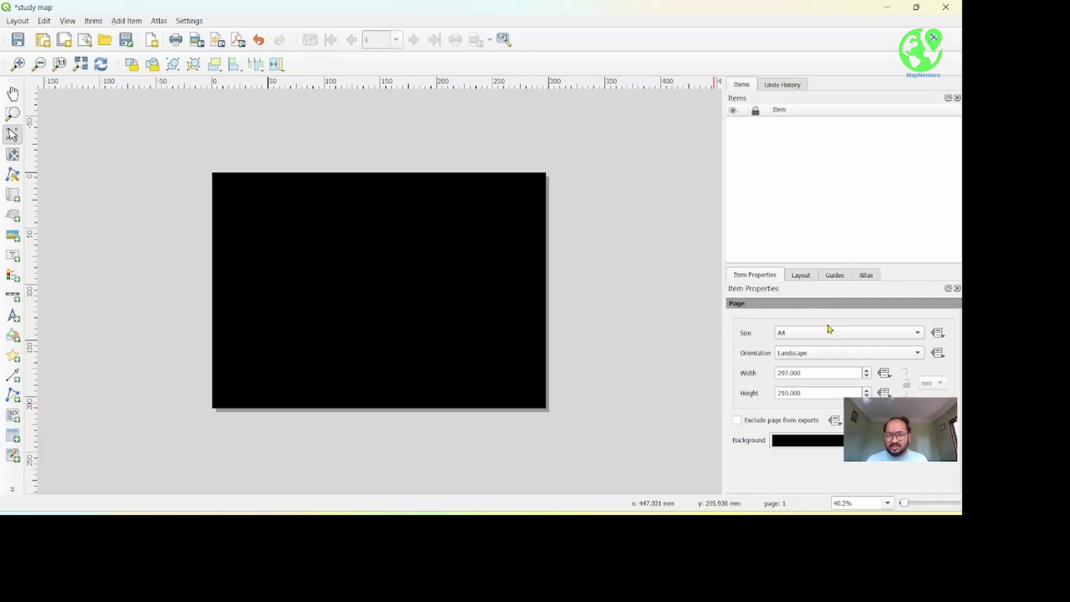
click(917, 440)
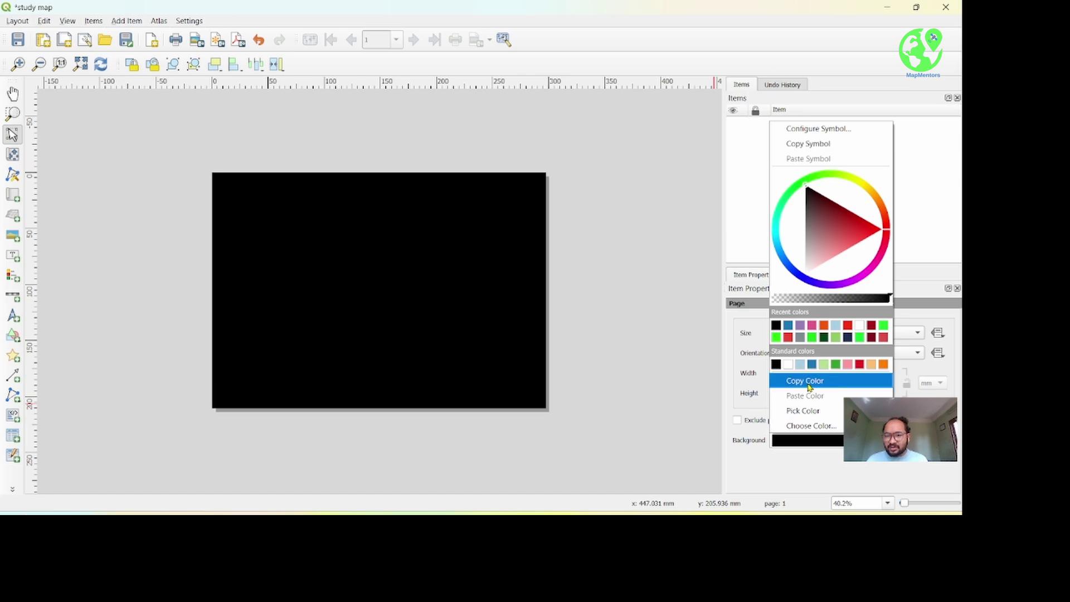
click(791, 365)
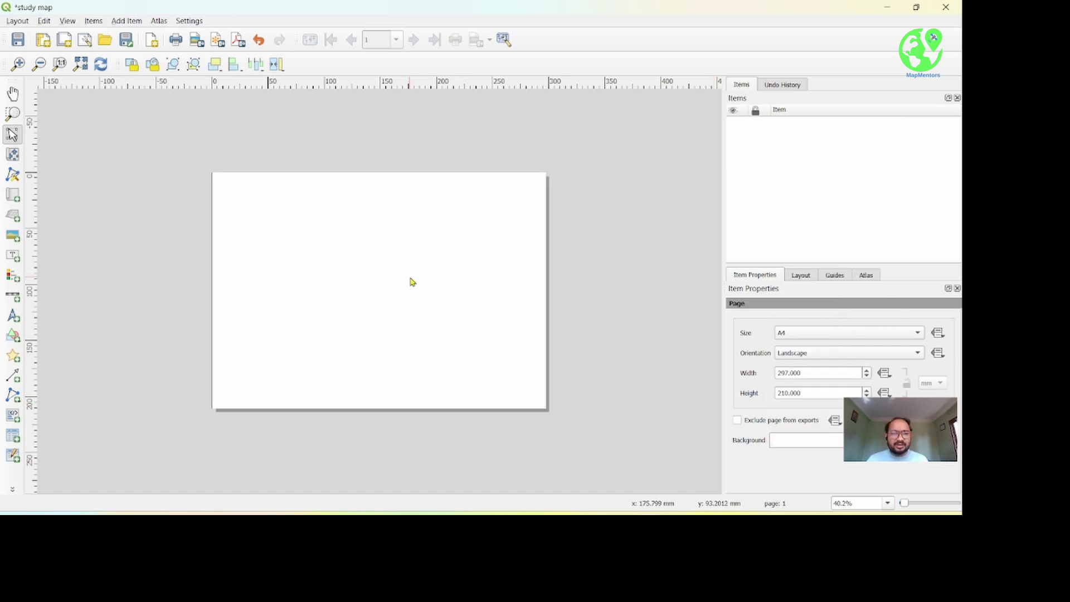
scroll(410, 281, up, 1)
scroll(412, 282, down, 1)
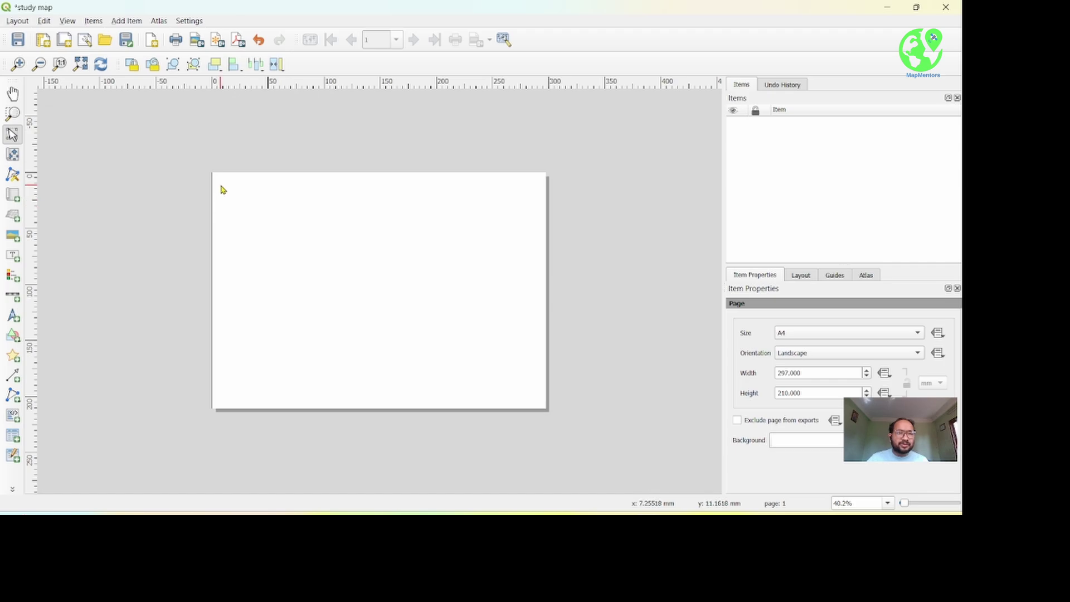
mouse_move(218, 179)
mouse_down()
mouse_move(301, 228)
mouse_move(368, 316)
mouse_up()
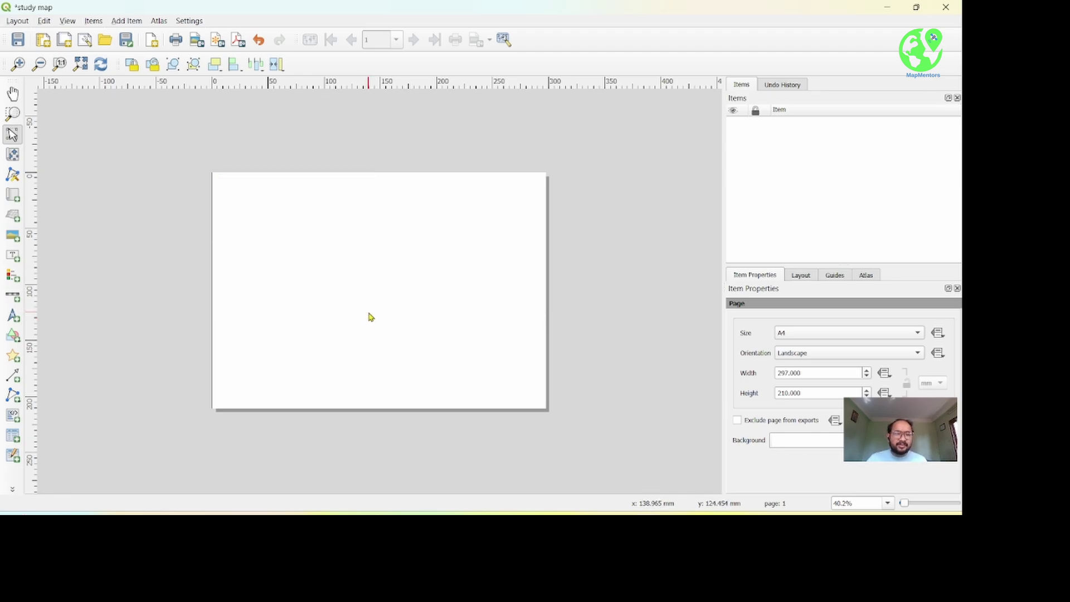
drag(217, 310, 353, 406)
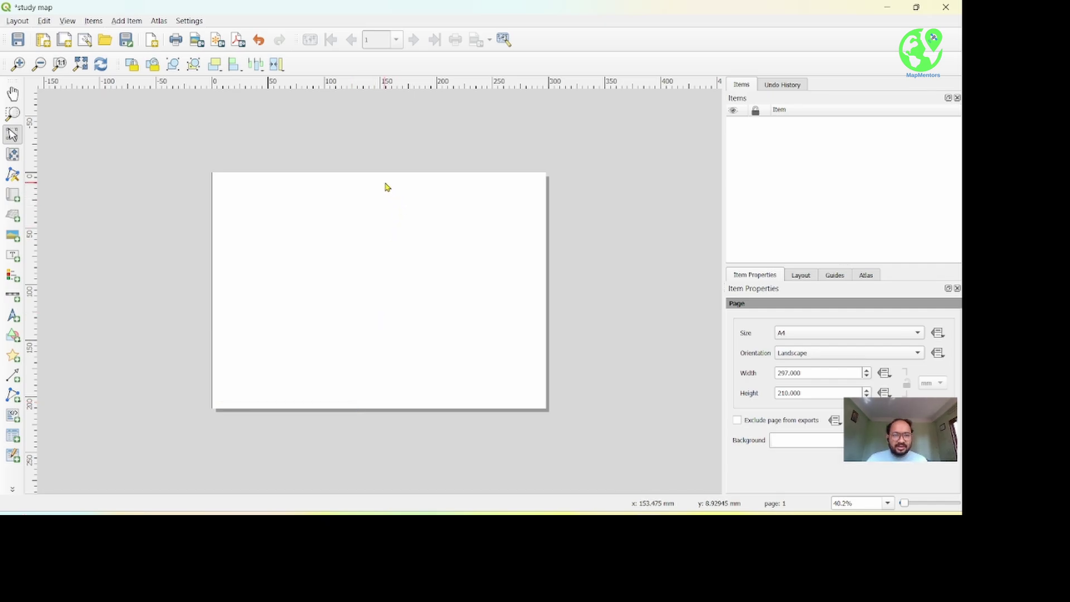
drag(382, 181, 540, 401)
key(Escape)
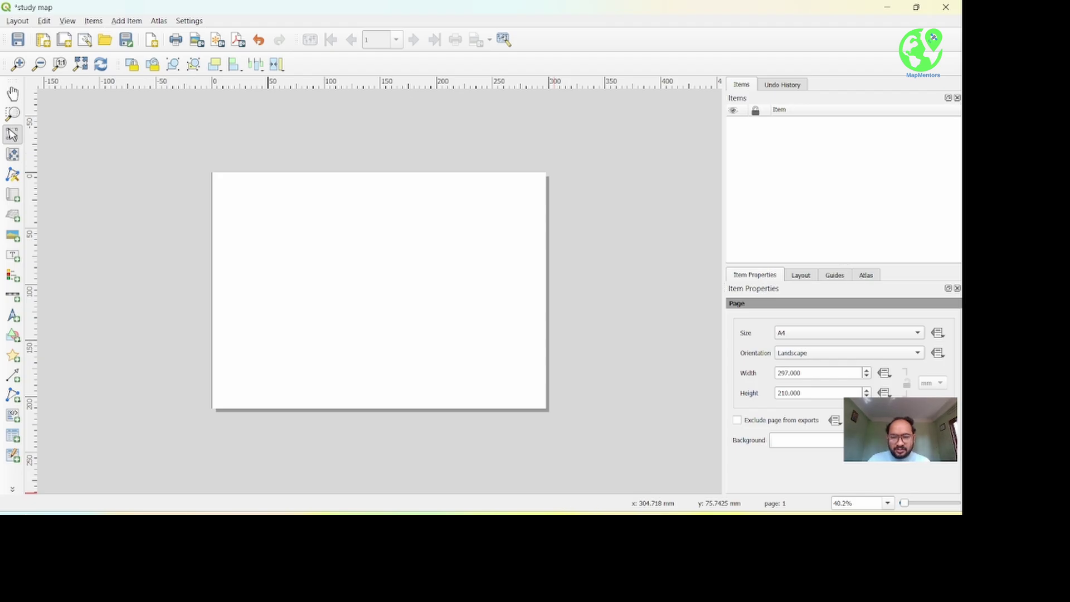
- Return to the main QGIS project window and hide the Clipped and MajorRivers layers
click(571, 454)
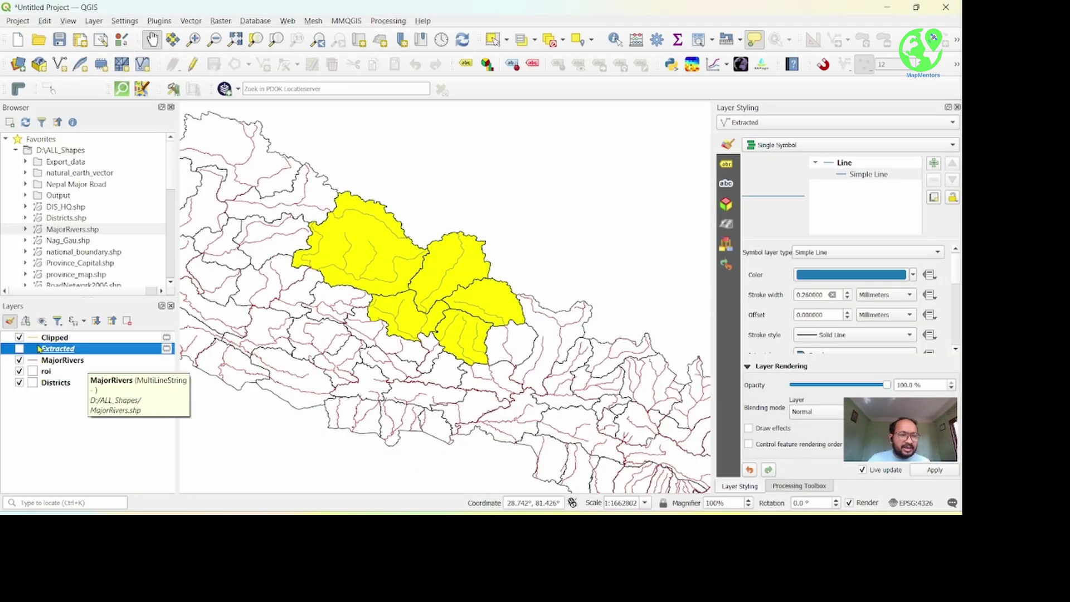
click(19, 338)
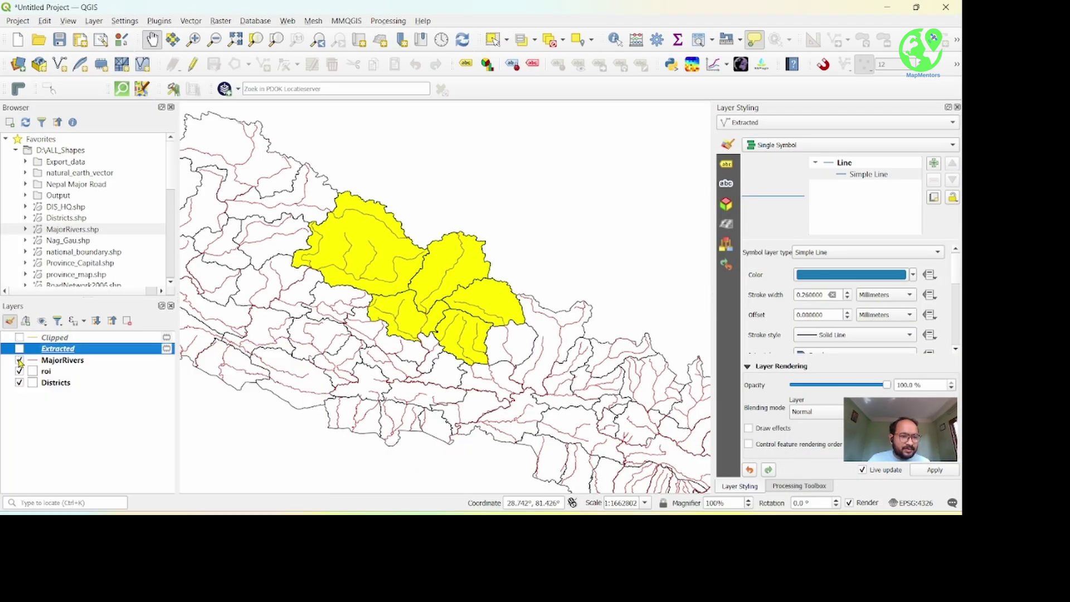
click(19, 360)
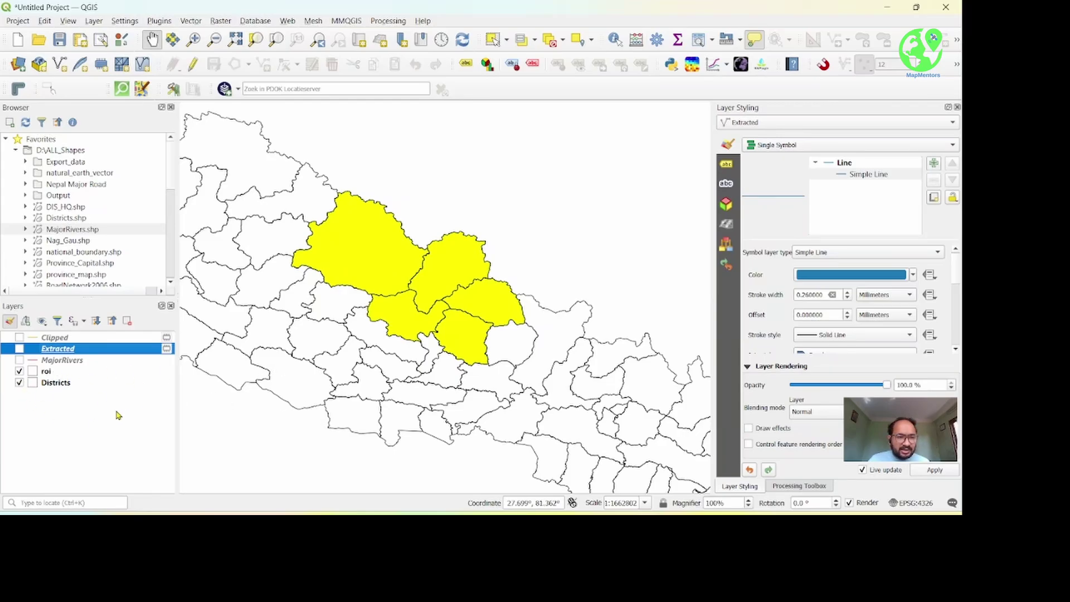
- Rename the roi layer to "Region of Interest" in its source properties
click(47, 373)
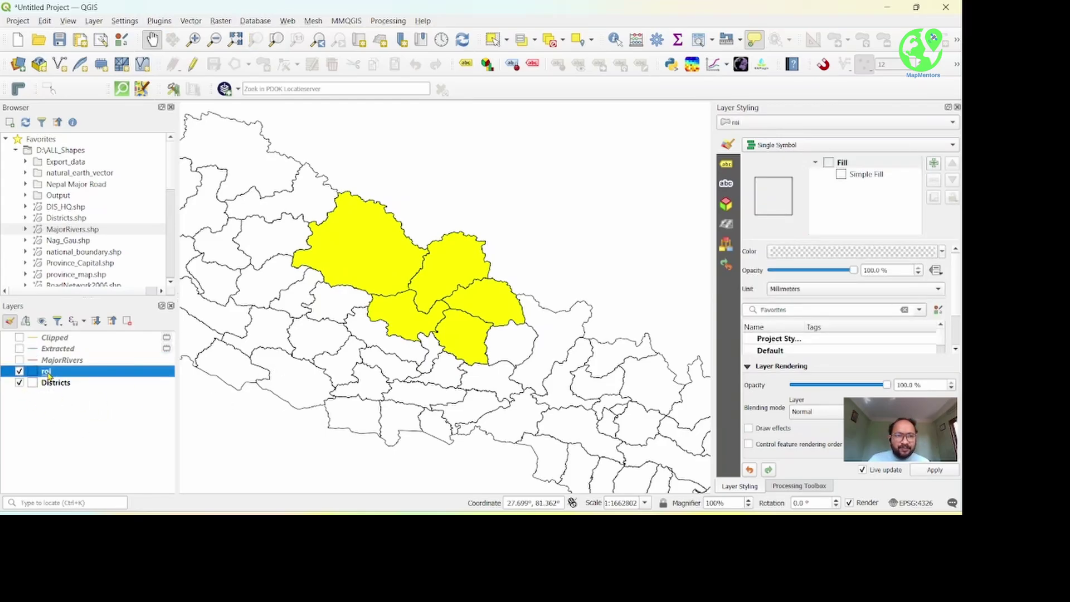
right_click(47, 372)
key(Escape)
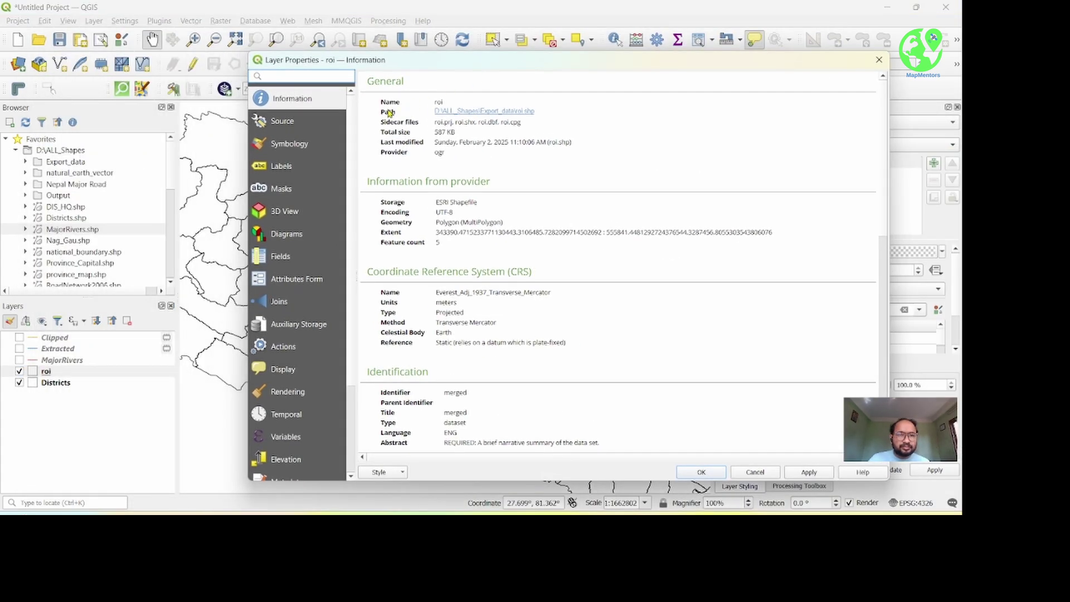
click(280, 123)
click(420, 96)
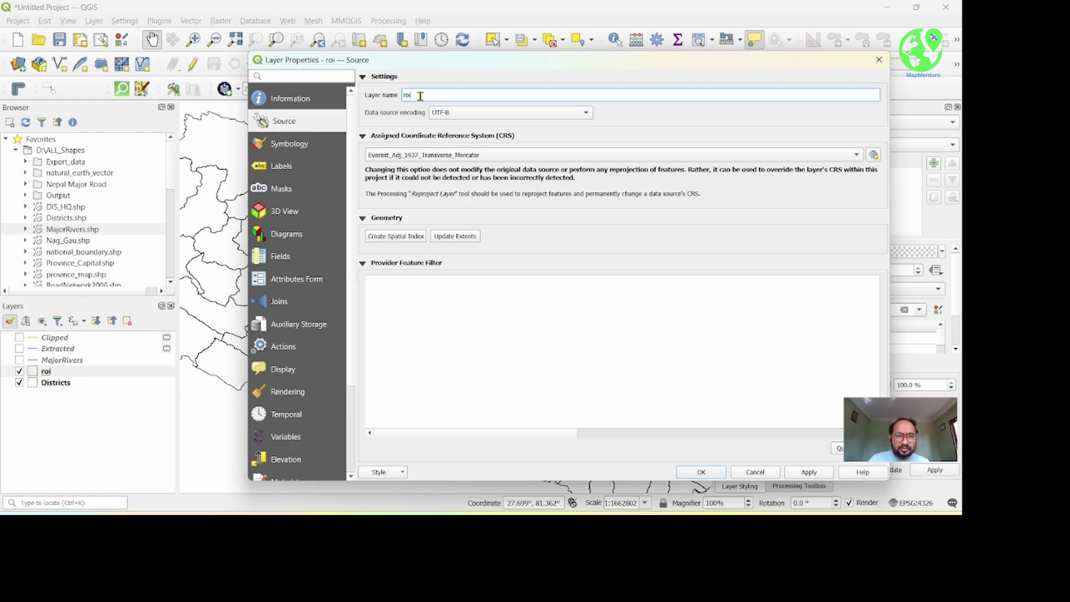
key(BackSpace)
key(BackSpace)
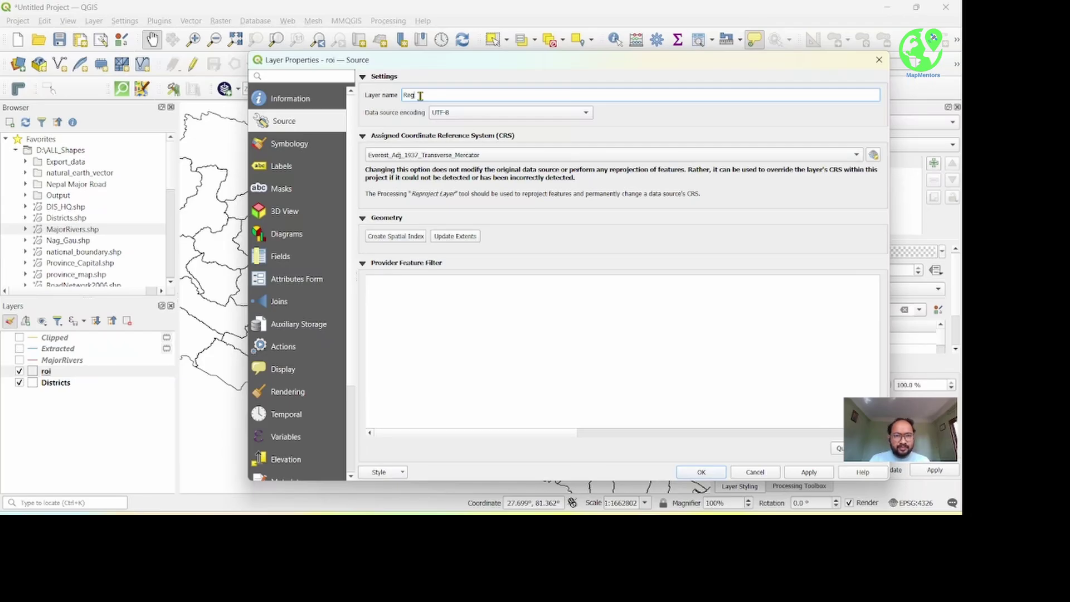
text(n of Interest)
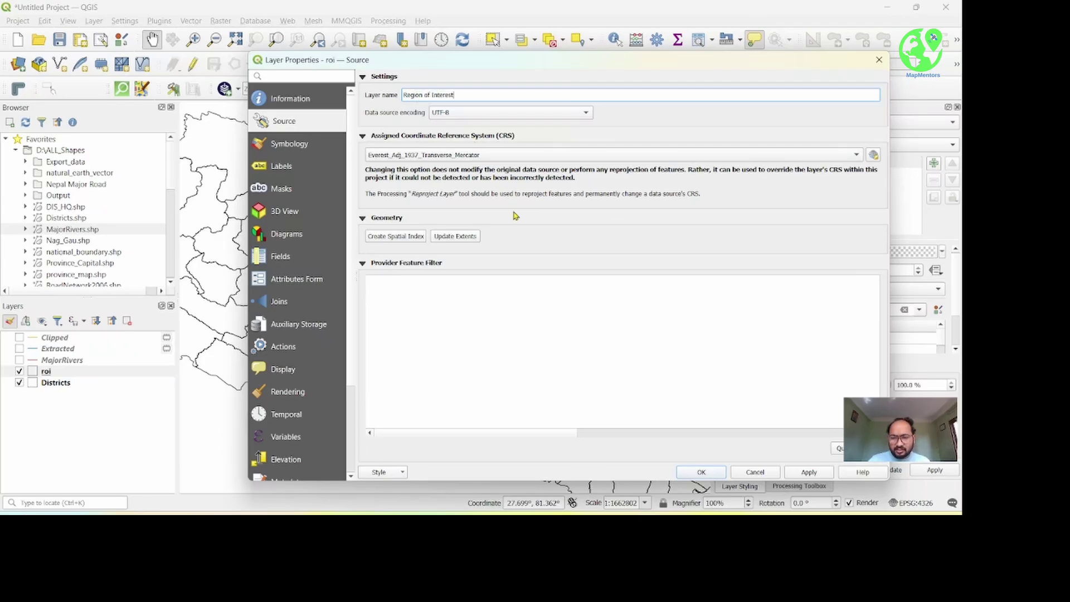
click(702, 472)
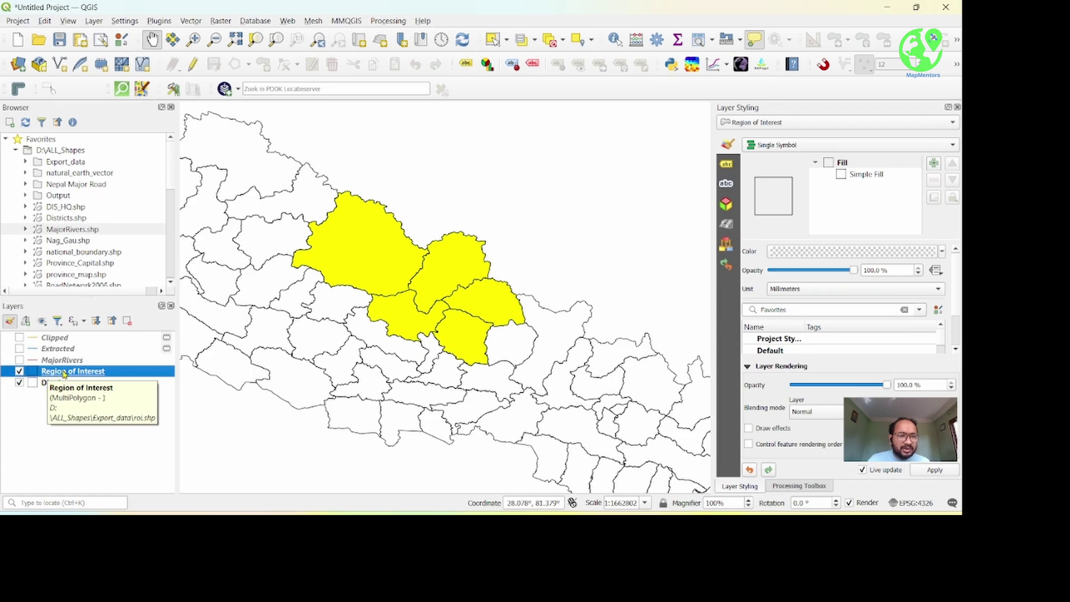
scroll(302, 279, down, 1)
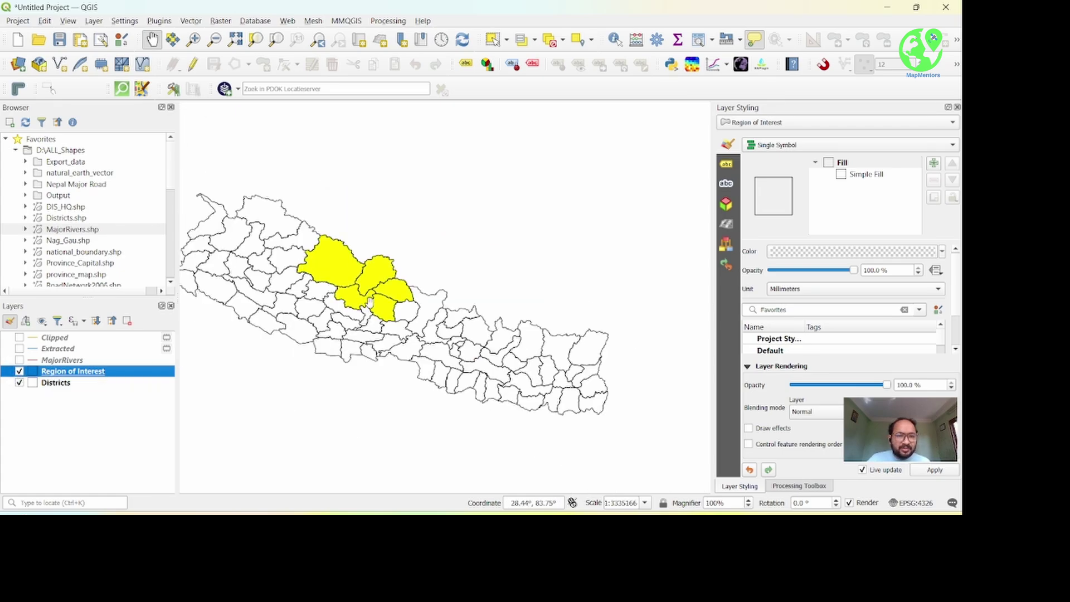
- Clear the feature selection and give the Region of Interest layer's simple fill a slightly transparent yellow colour
key(ctrl+alt+a)
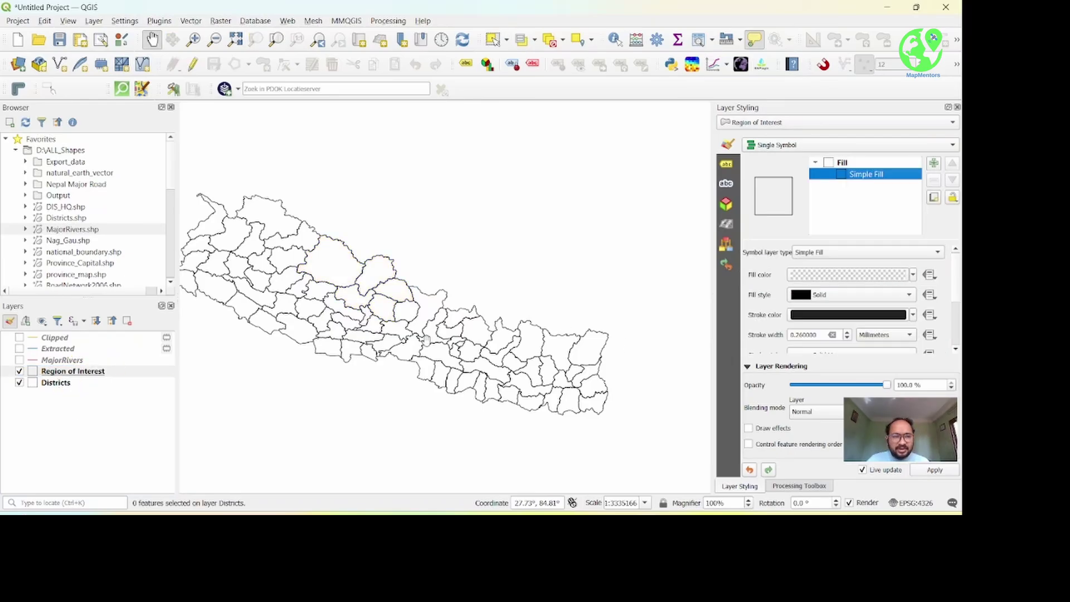
click(40, 372)
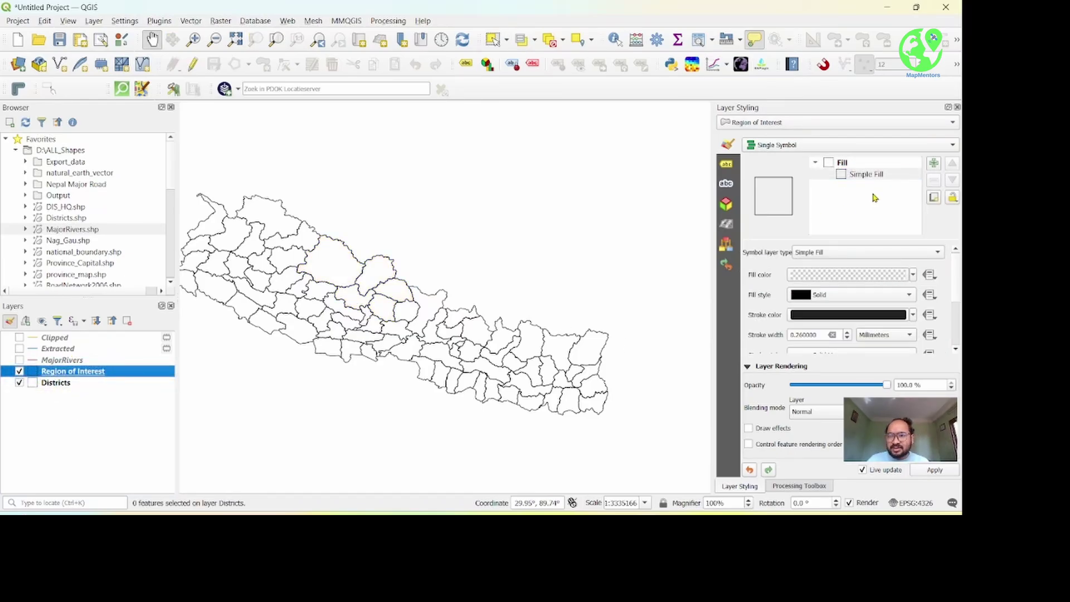
click(858, 180)
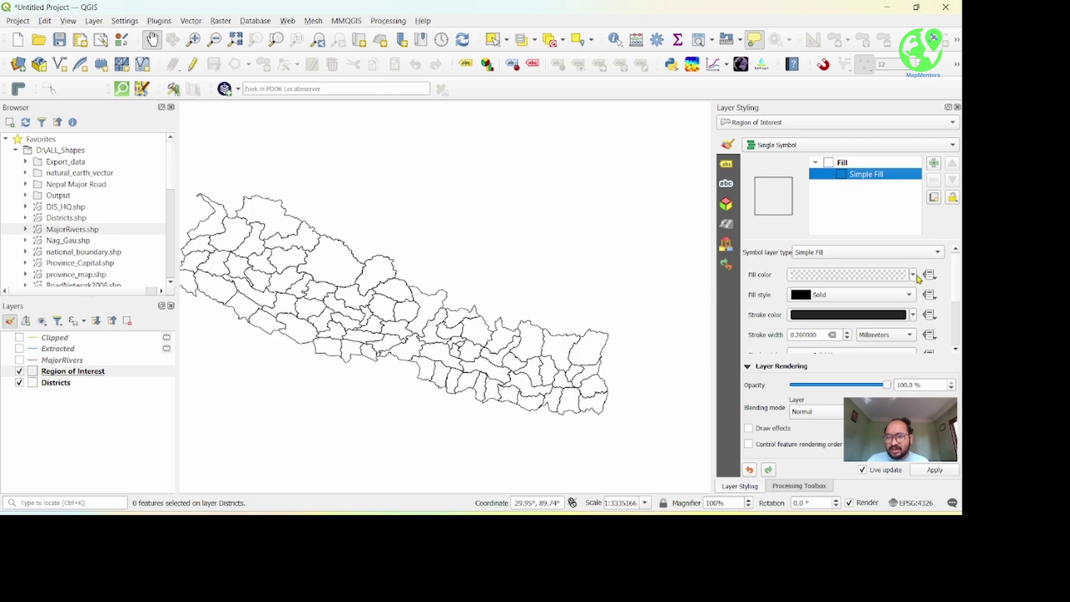
click(913, 275)
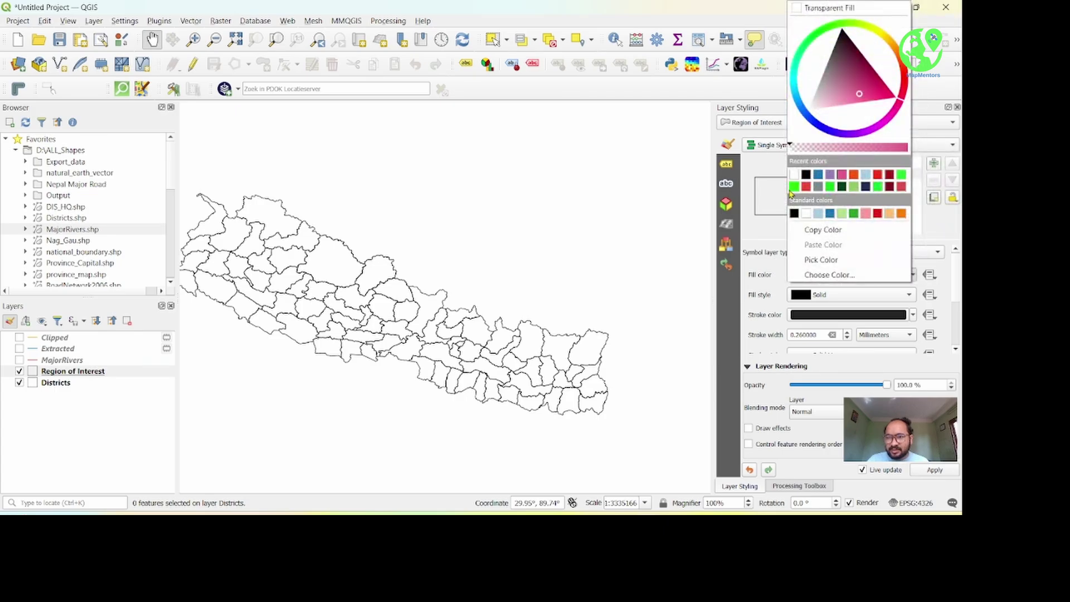
click(878, 37)
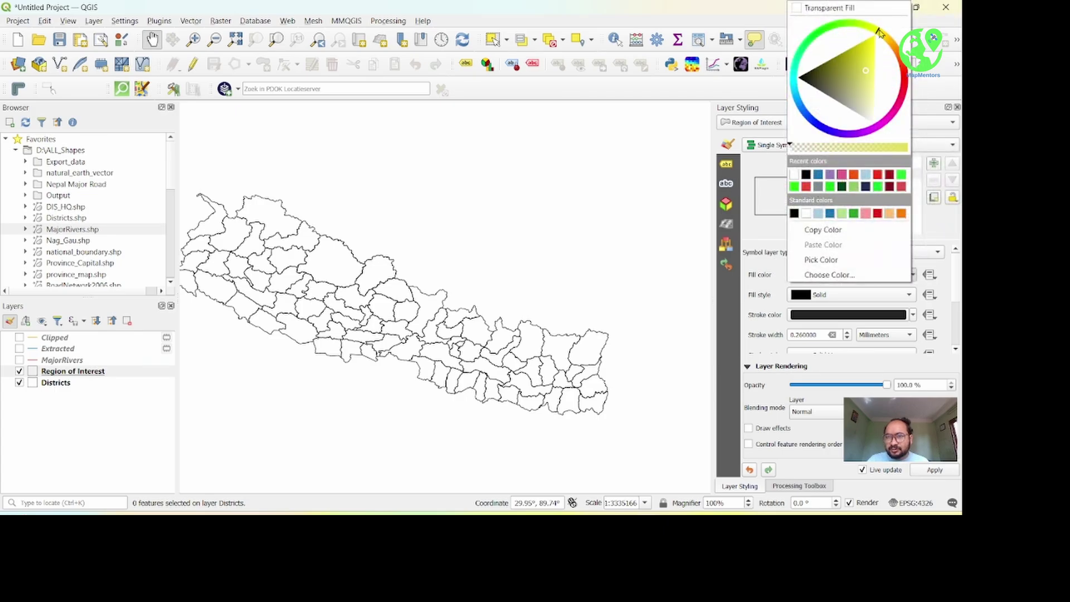
click(863, 60)
drag(863, 60, 866, 51)
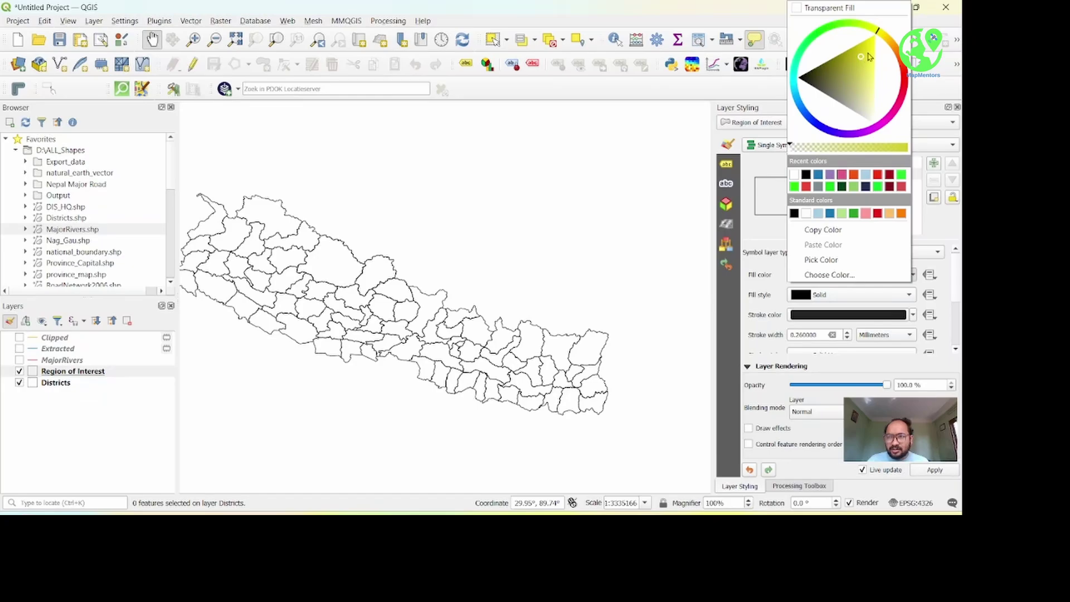
click(869, 147)
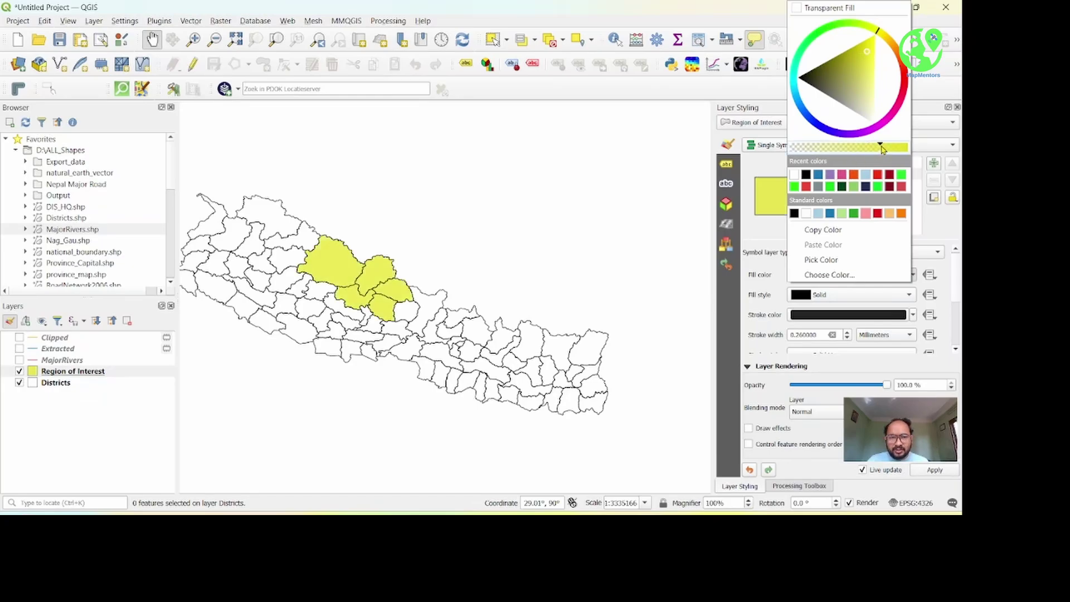
click(640, 177)
drag(440, 312, 477, 301)
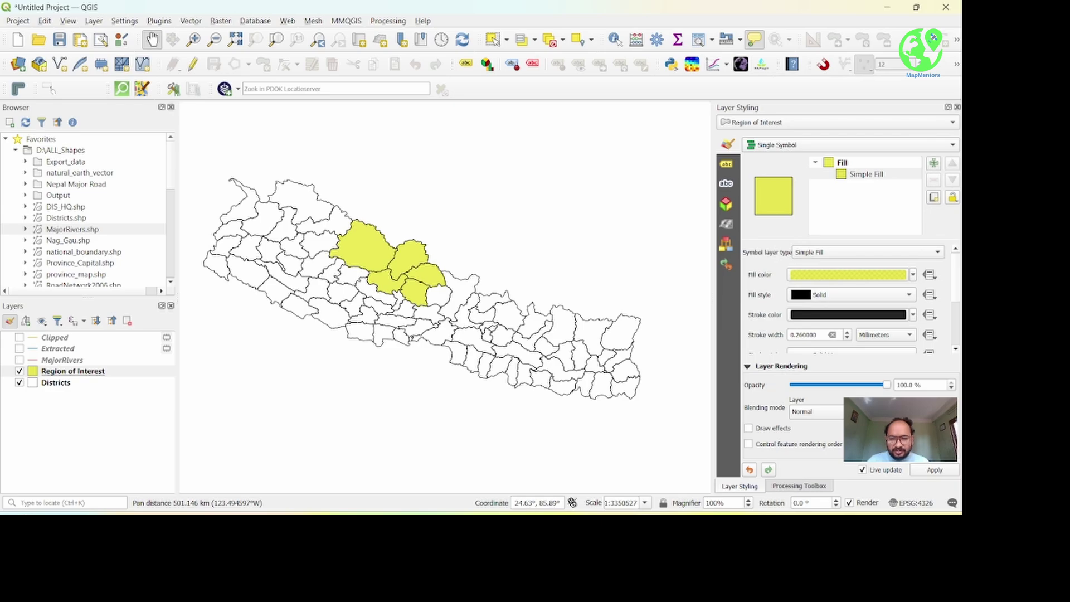
- Switch to the study map layout and add a map in the upper-left quarter of the page
click(719, 463)
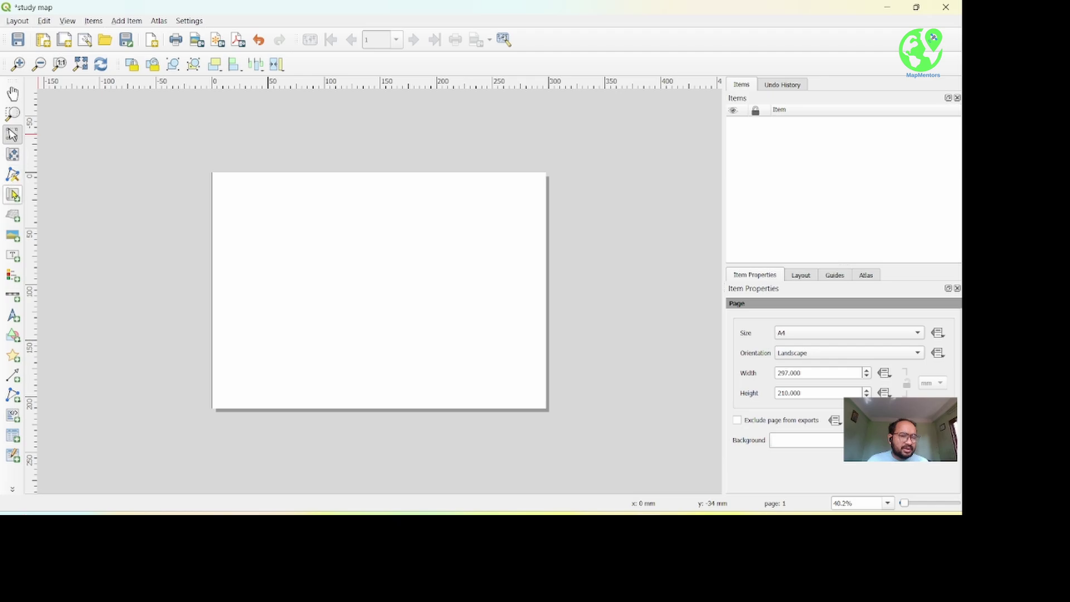
click(125, 22)
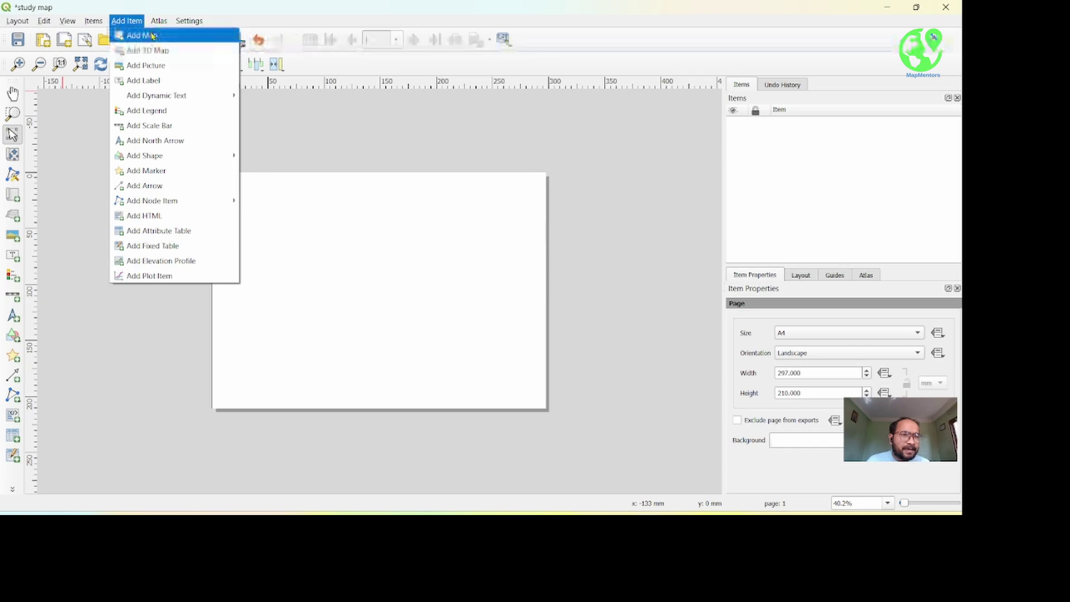
click(143, 35)
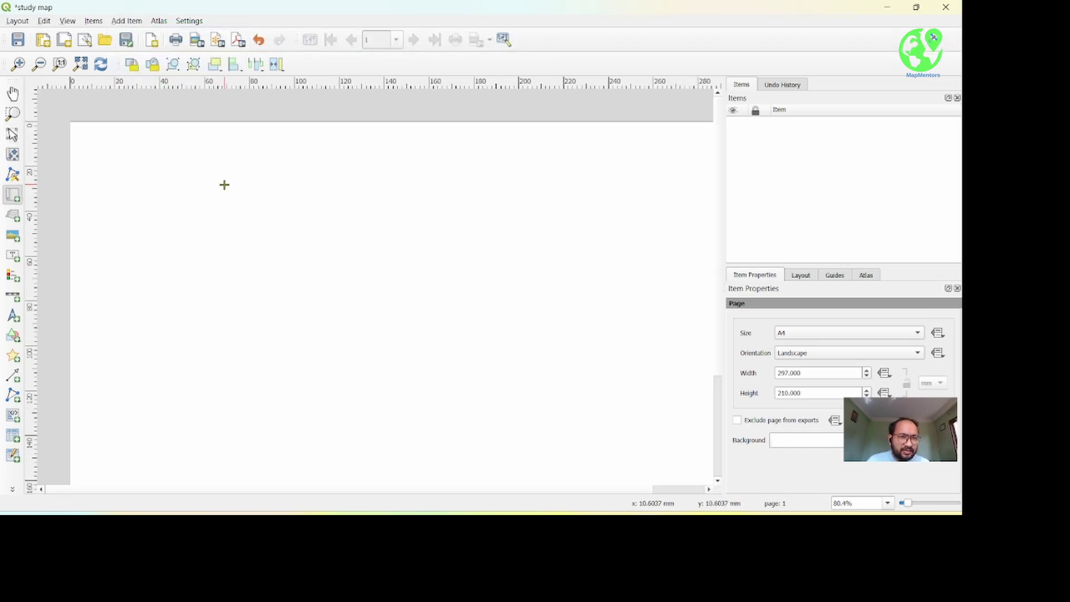
drag(219, 179, 371, 300)
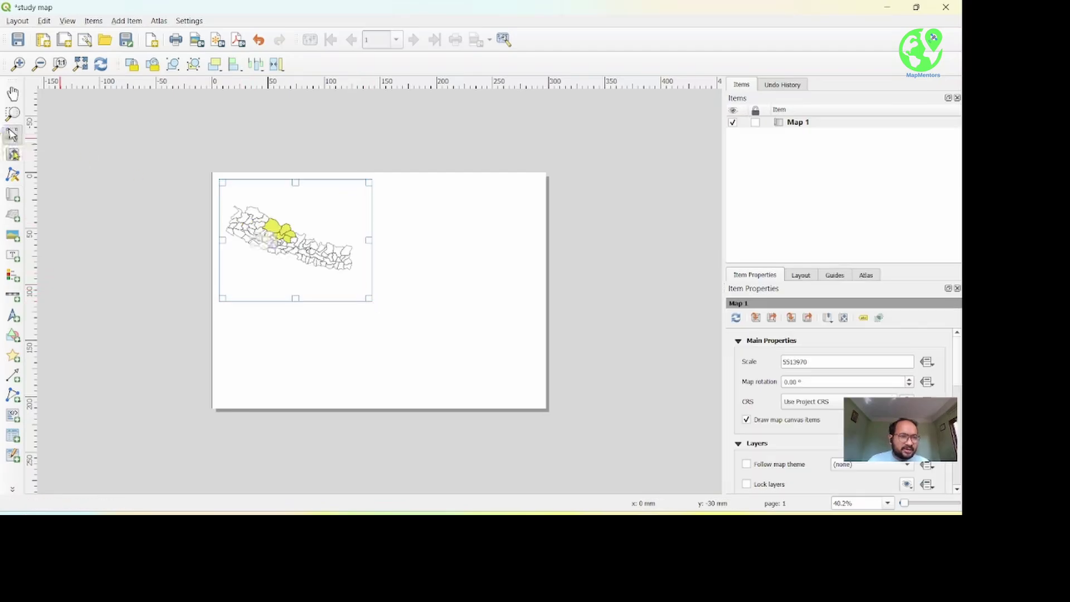
- Enlarge and reposition Nepal within the map item so it spans the frame's width, at a scale of about 1:4,745,000
click(13, 155)
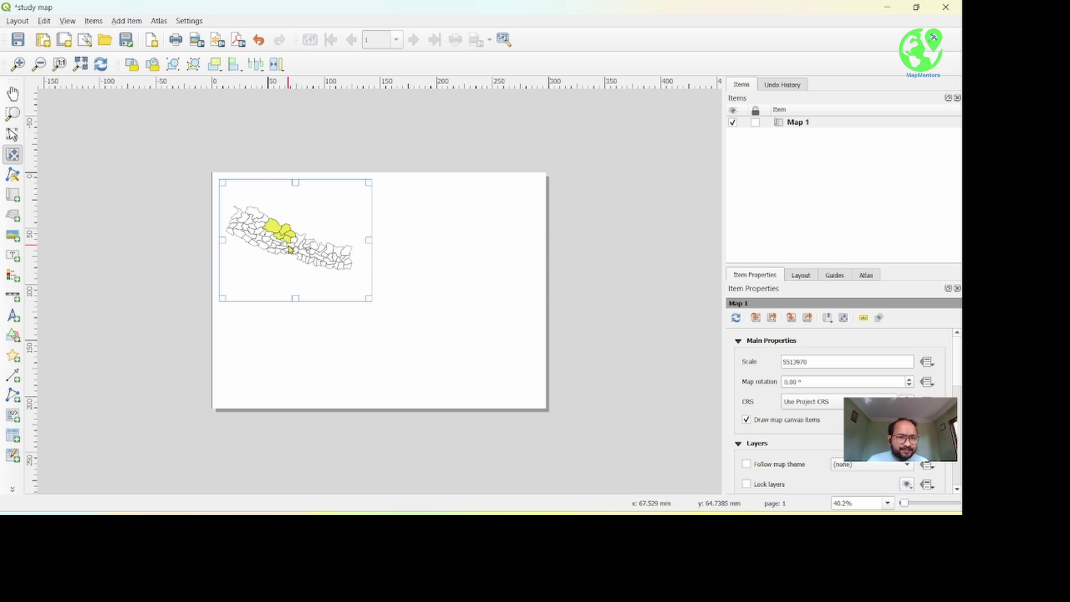
scroll(290, 249, up, 2)
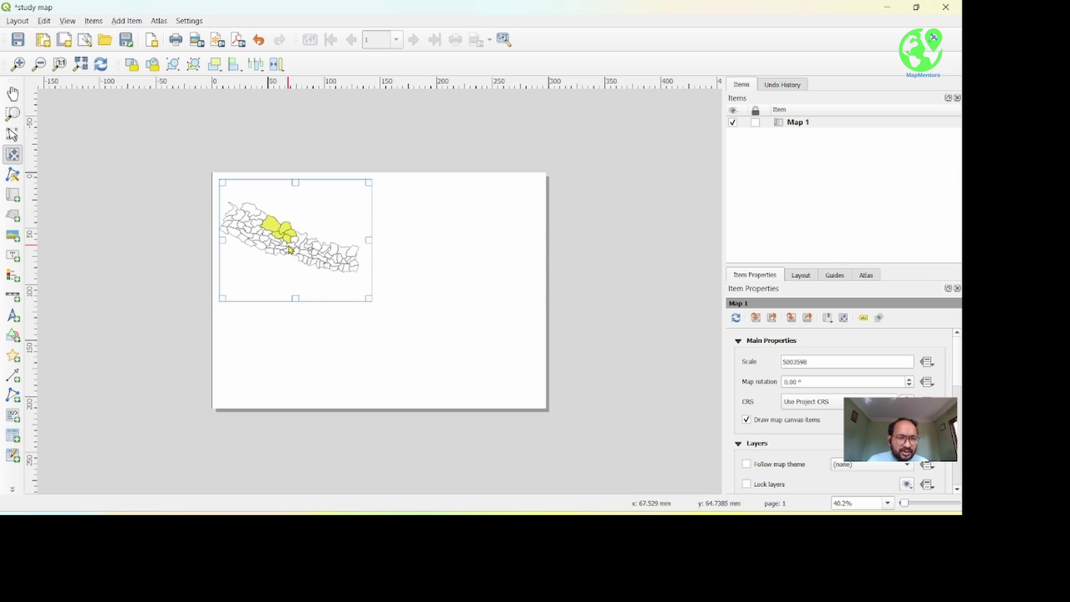
scroll(290, 249, up, 1)
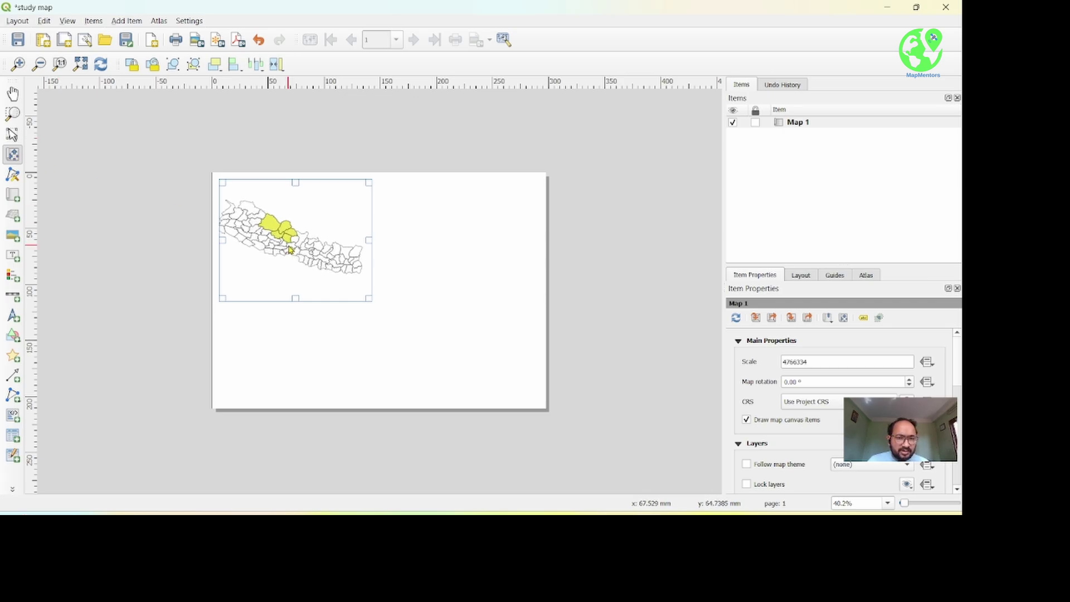
drag(289, 250, 287, 250)
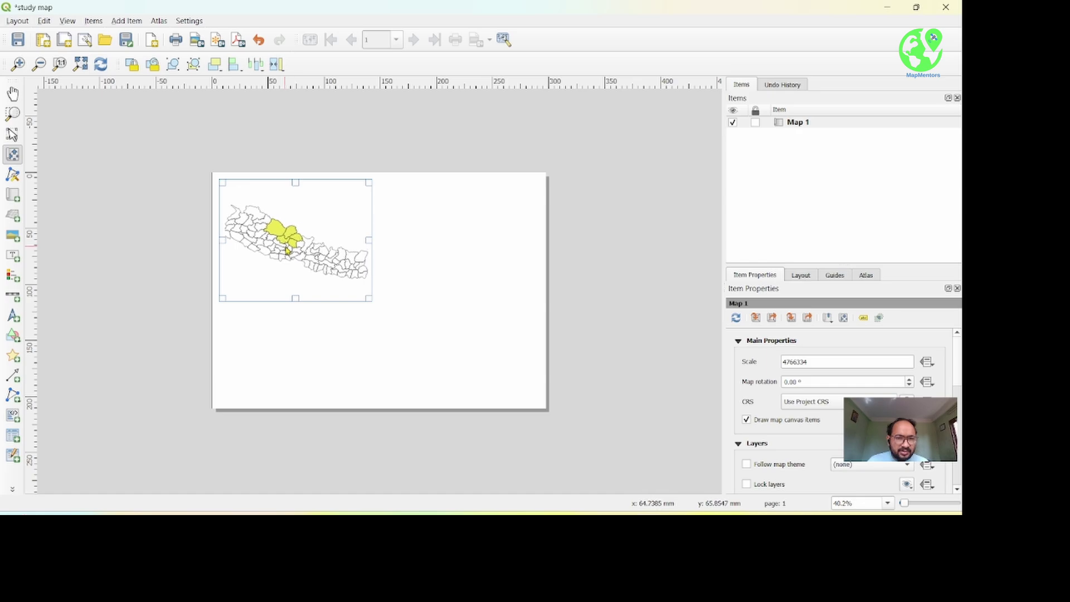
scroll(290, 259, up, 1)
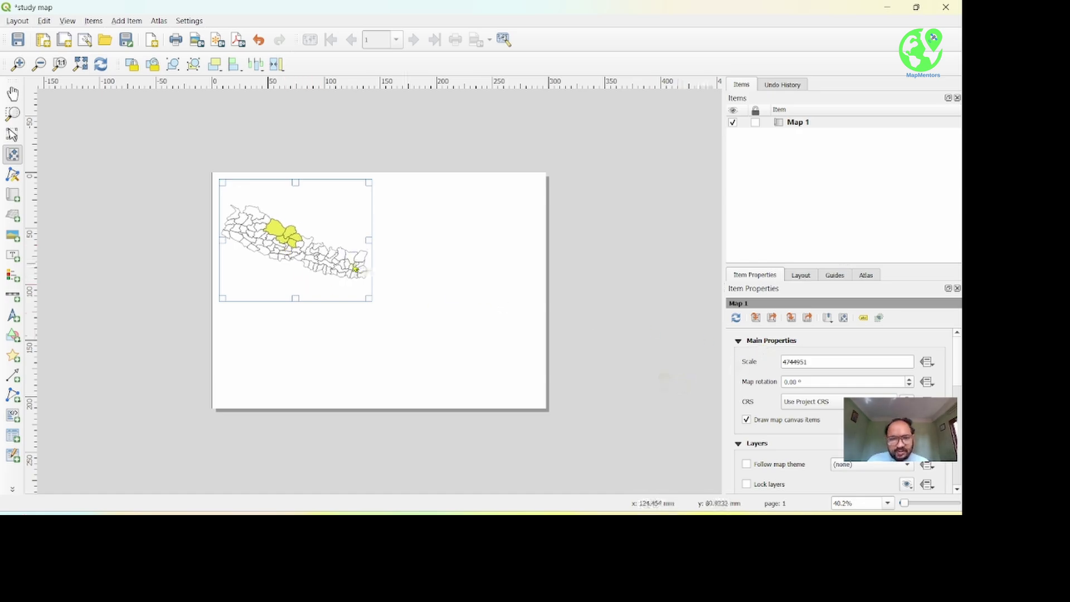
- Enable a frame around the map item and deselect the map
scroll(780, 382, down, 10)
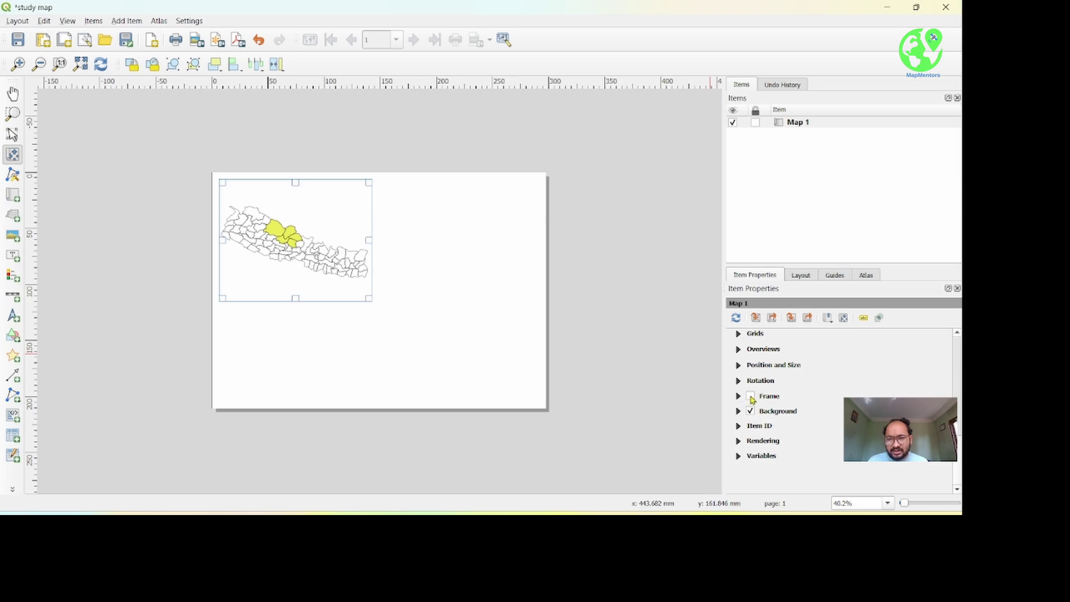
click(750, 397)
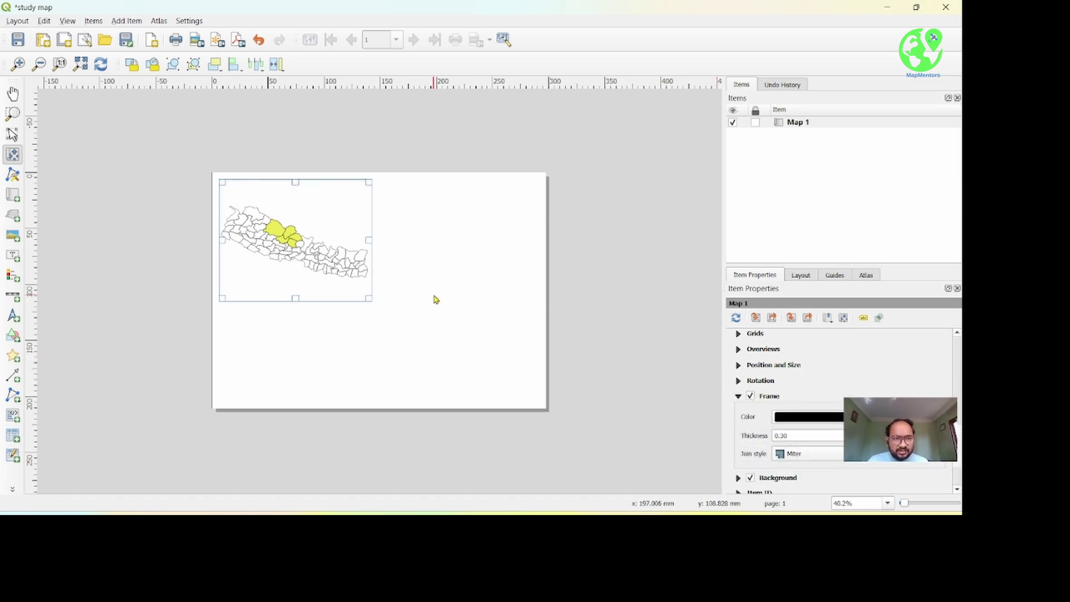
click(12, 135)
click(320, 352)
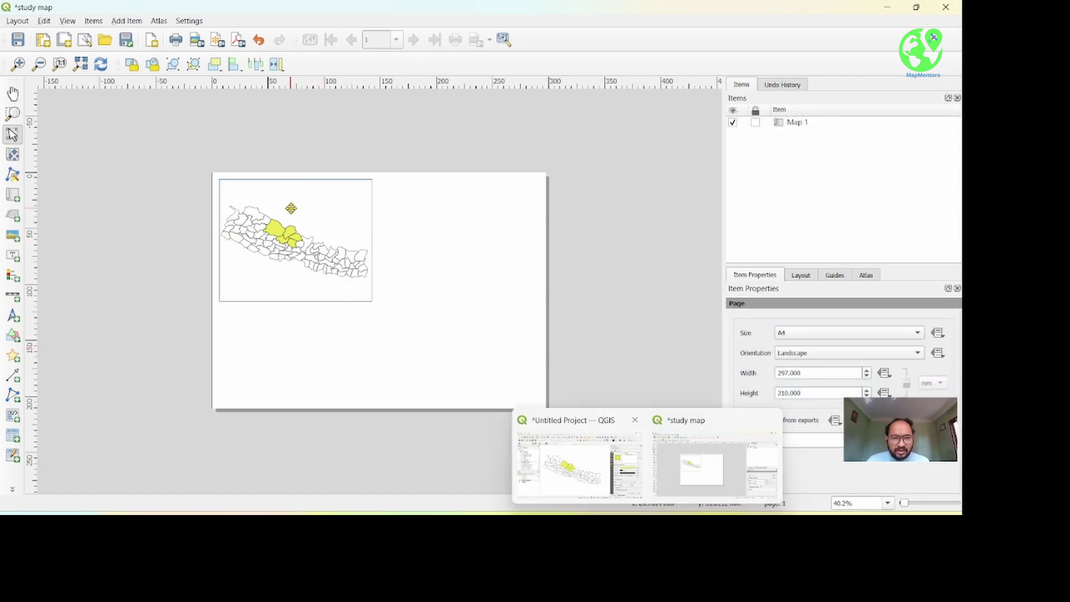
- Lock the Map 1 item along with its layers and layer styles
click(326, 216)
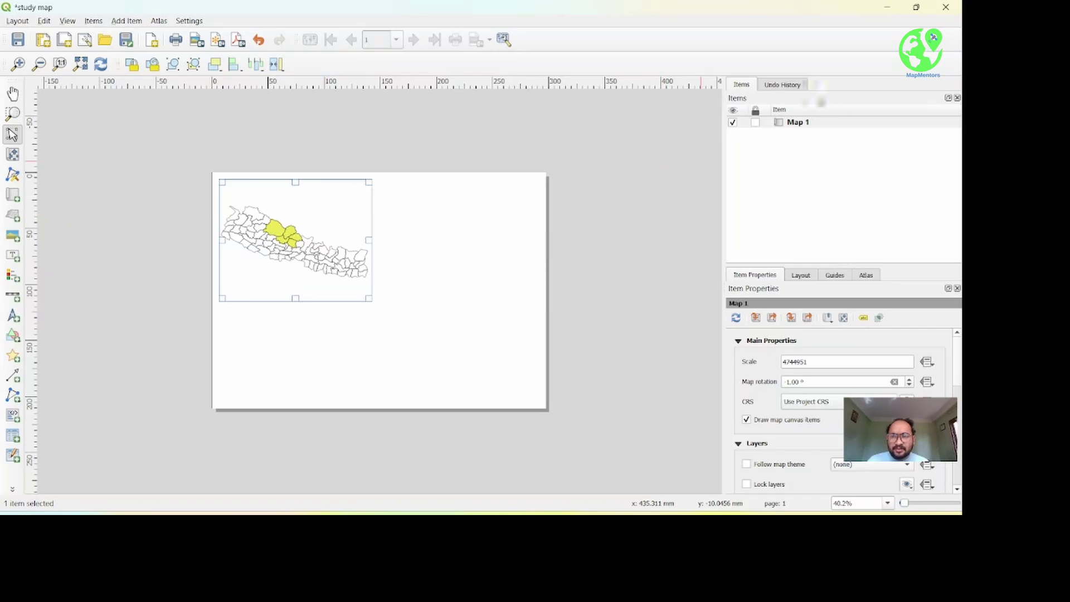
click(755, 123)
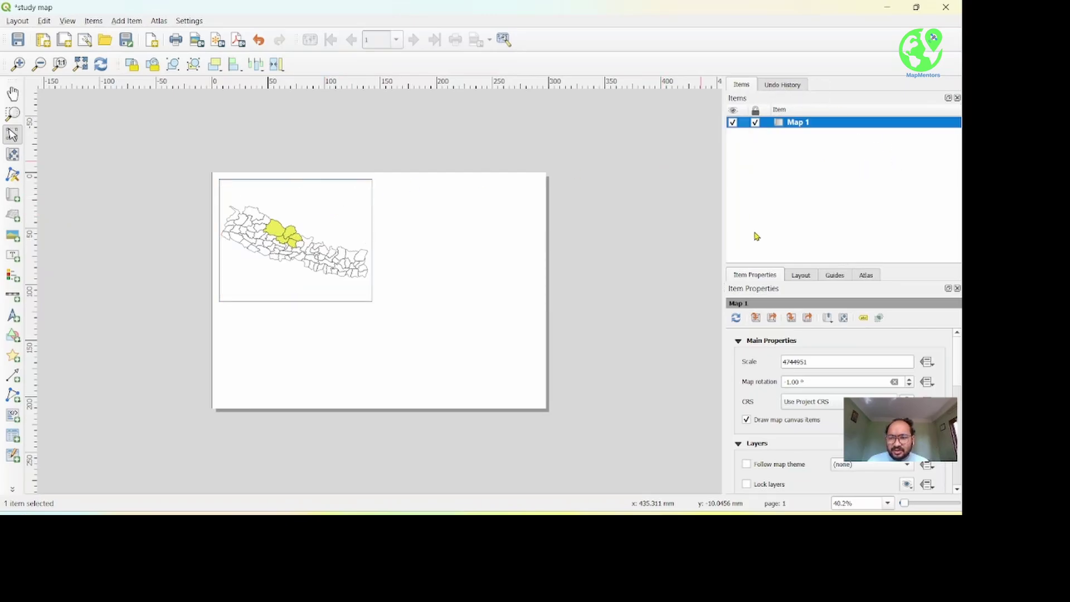
scroll(729, 384, down, 3)
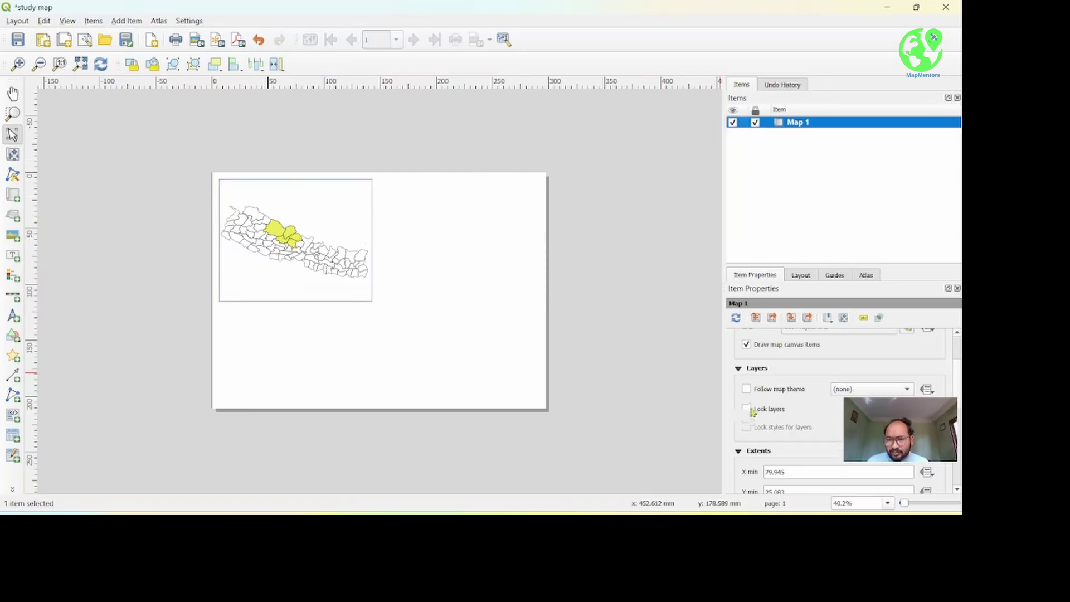
click(746, 410)
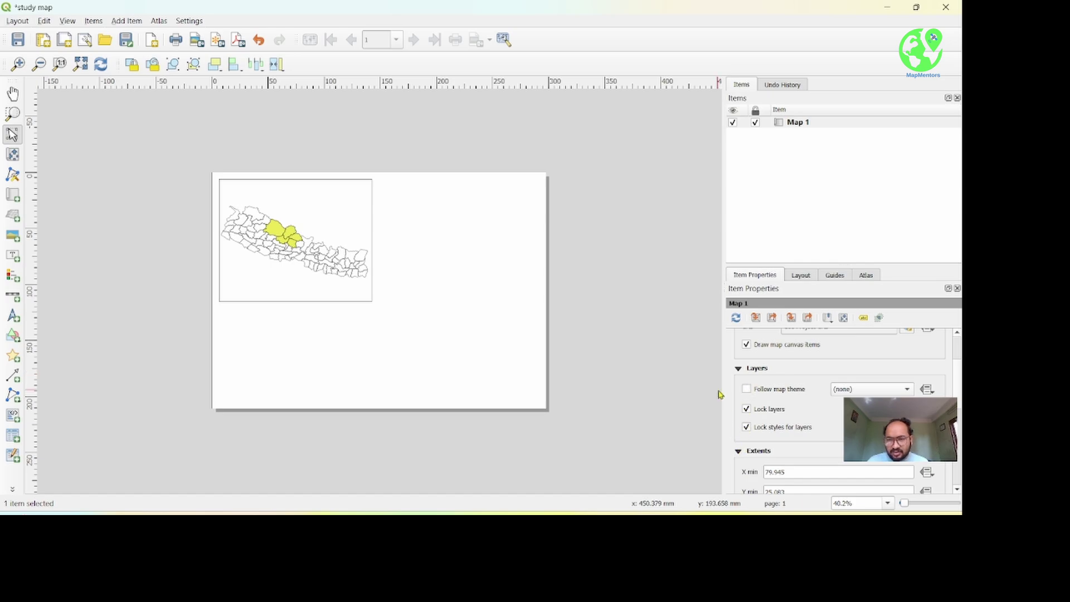
click(646, 323)
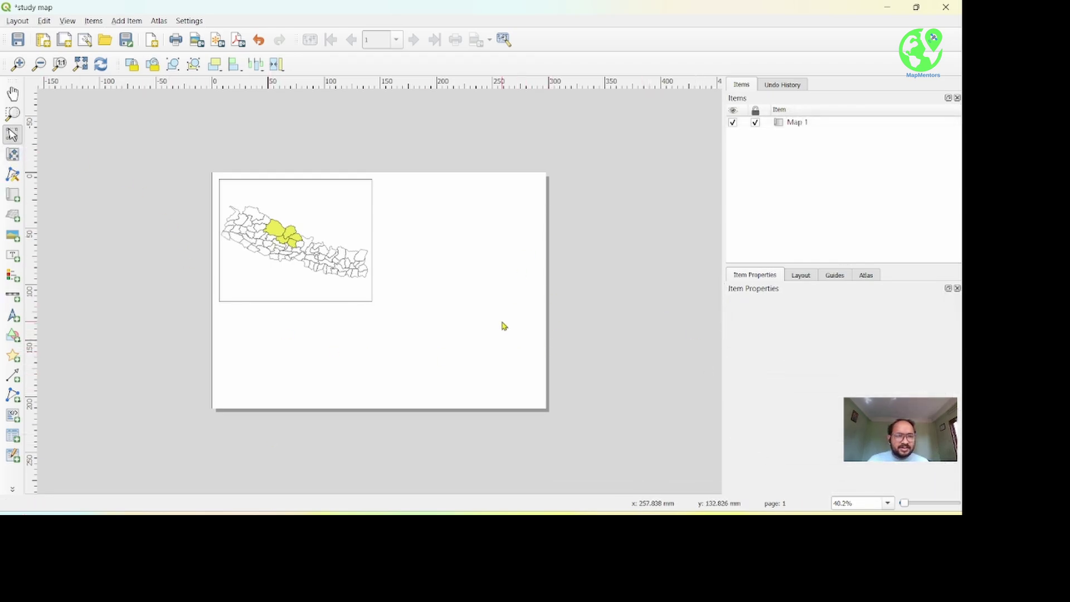
- Return to the main QGIS project window and hide the Districts layer
mouse_move(633, 514)
click(579, 463)
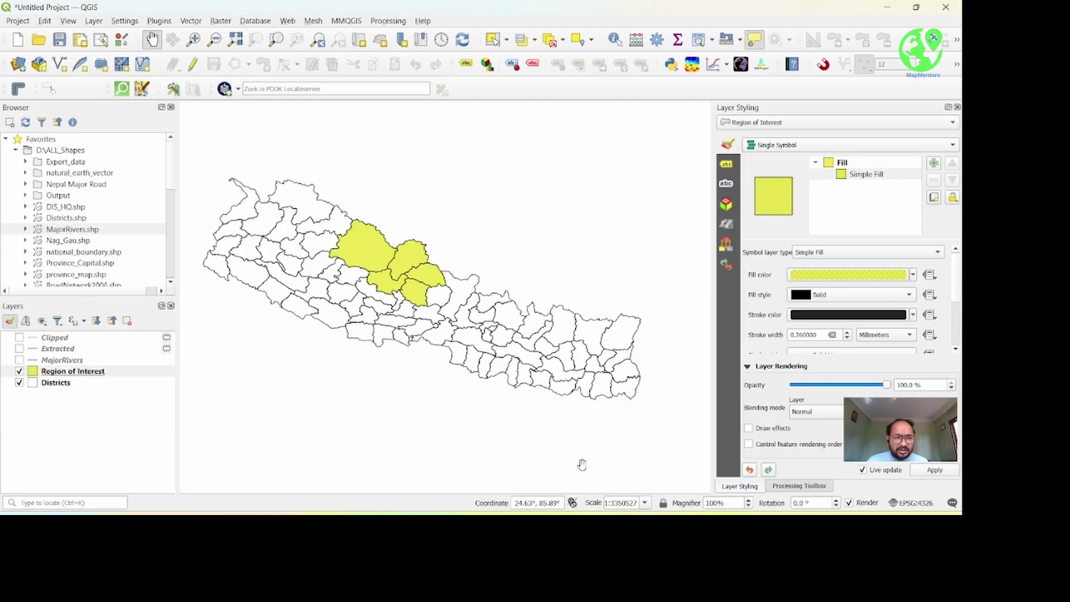
click(20, 384)
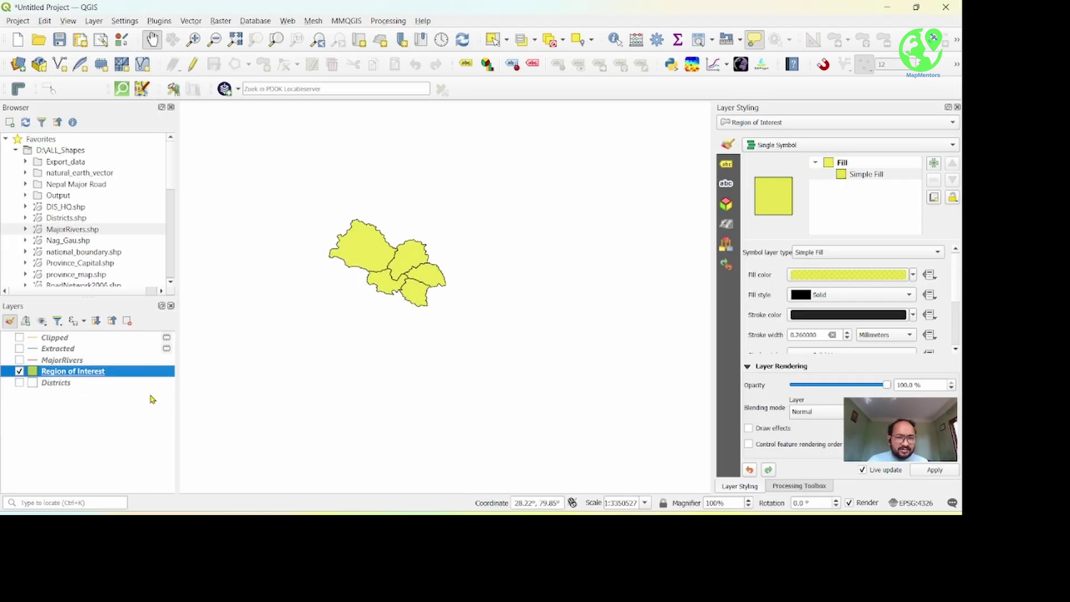
- Switch to the study map layout and add a second map directly below Map 1, matching its width
mouse_move(646, 514)
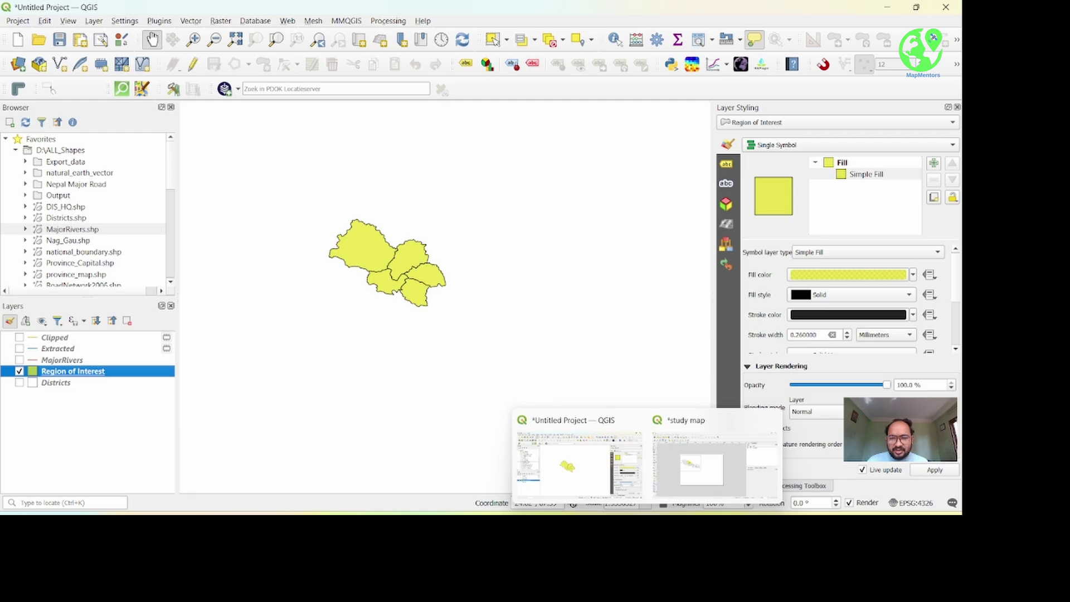
click(701, 469)
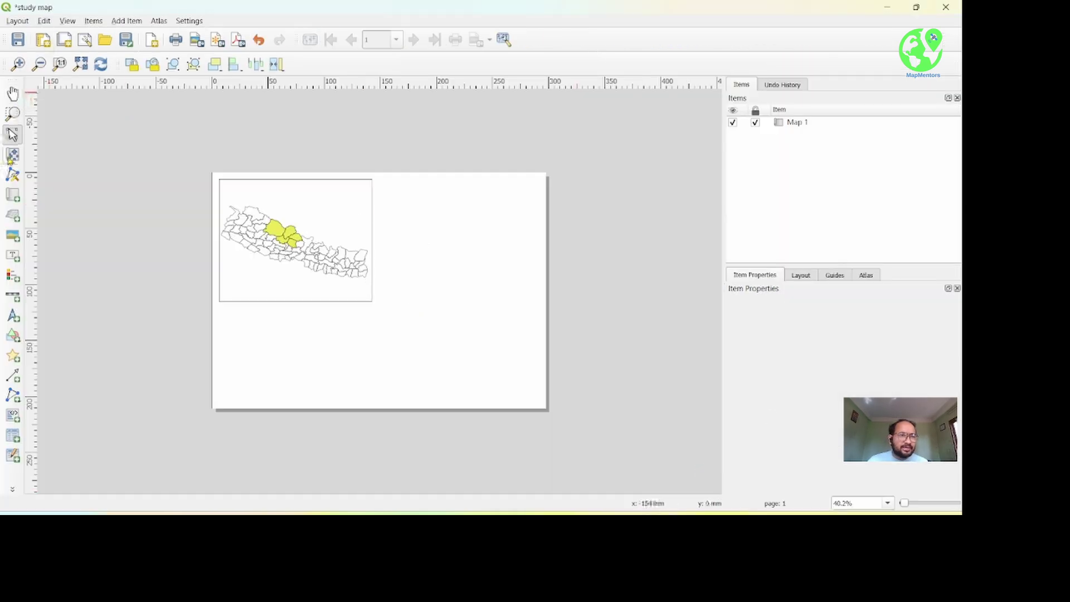
click(13, 194)
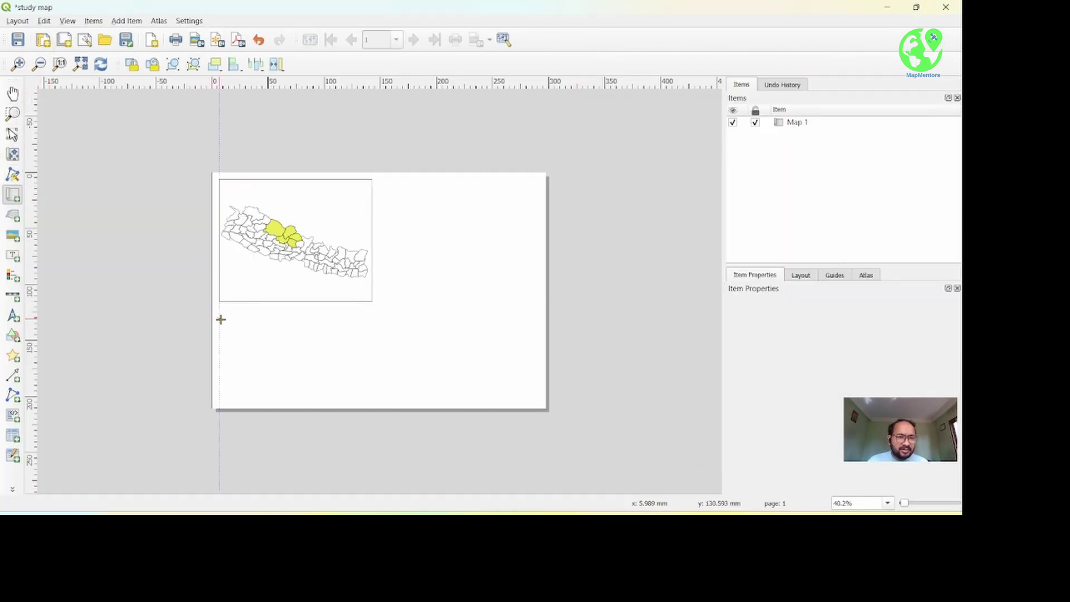
drag(218, 306, 369, 401)
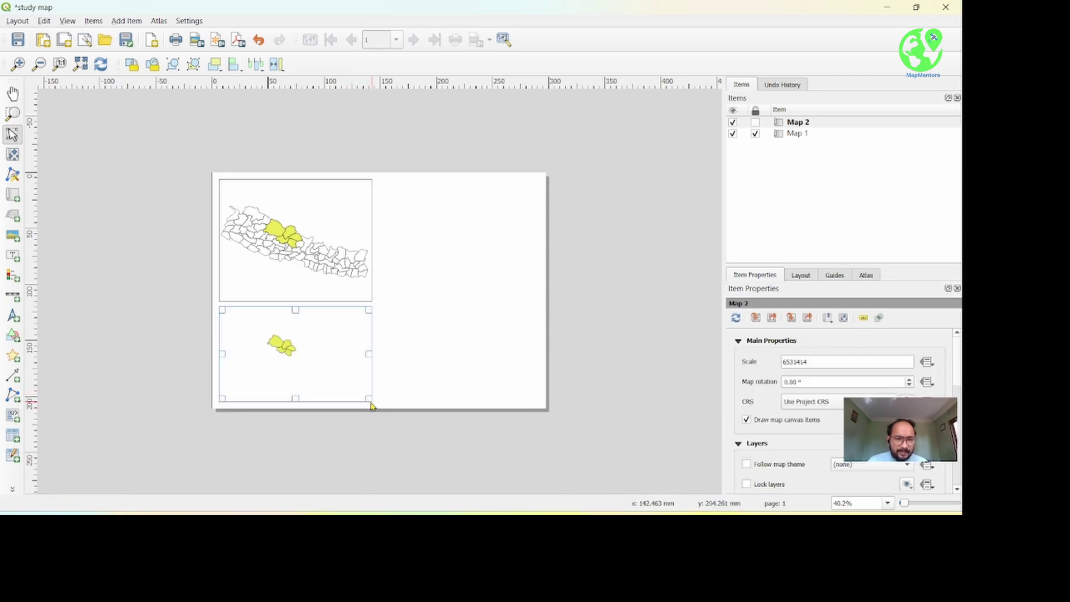
- Enlarge and centre the region of interest within Map 2, at a scale of about 1:1,728,000
click(12, 154)
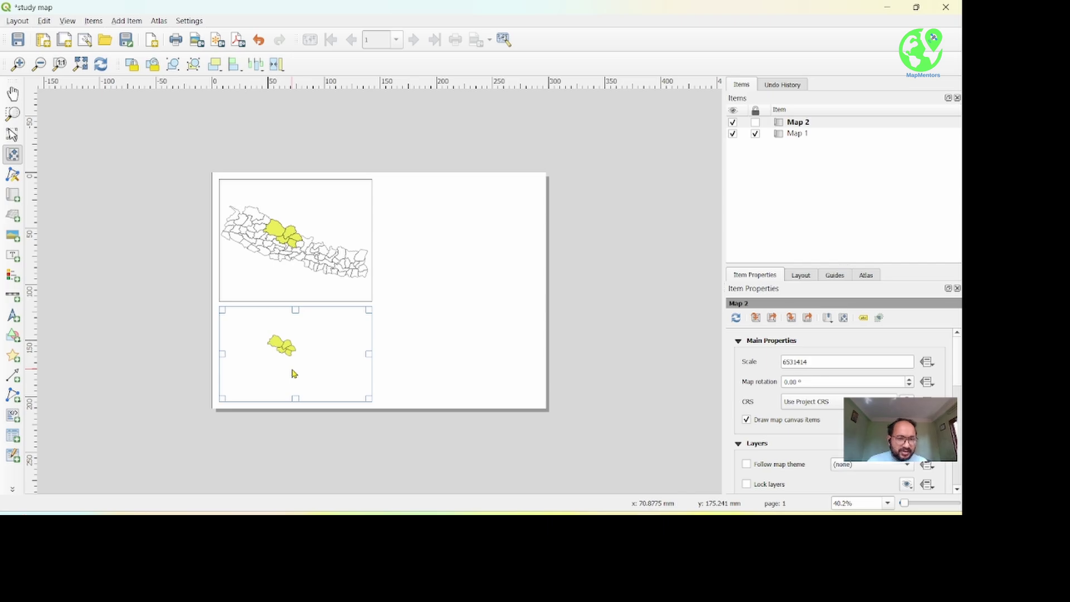
scroll(294, 373, up, 5)
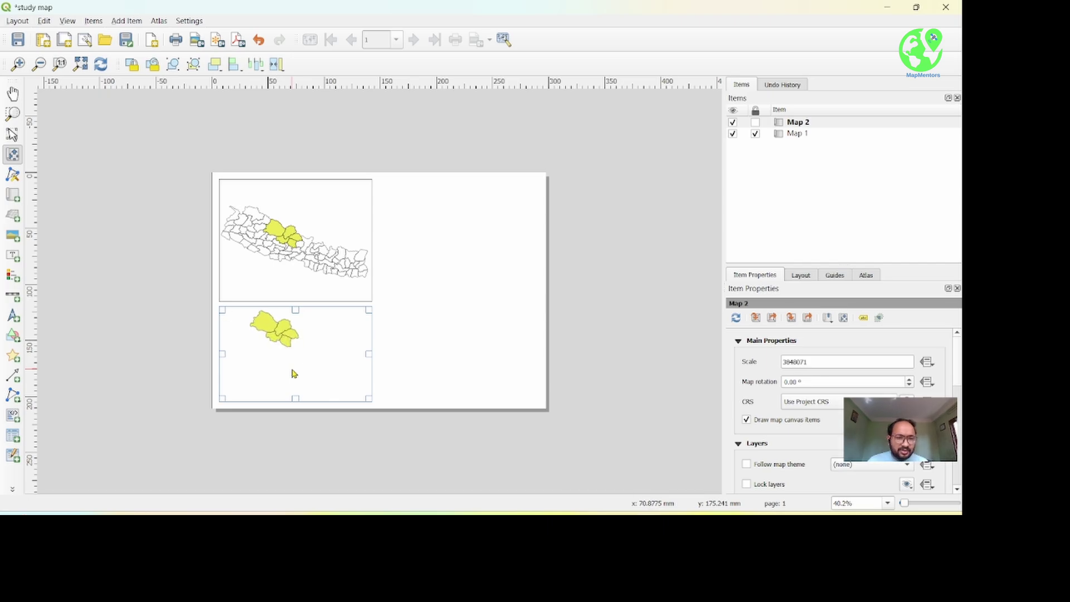
scroll(281, 332, up, 5)
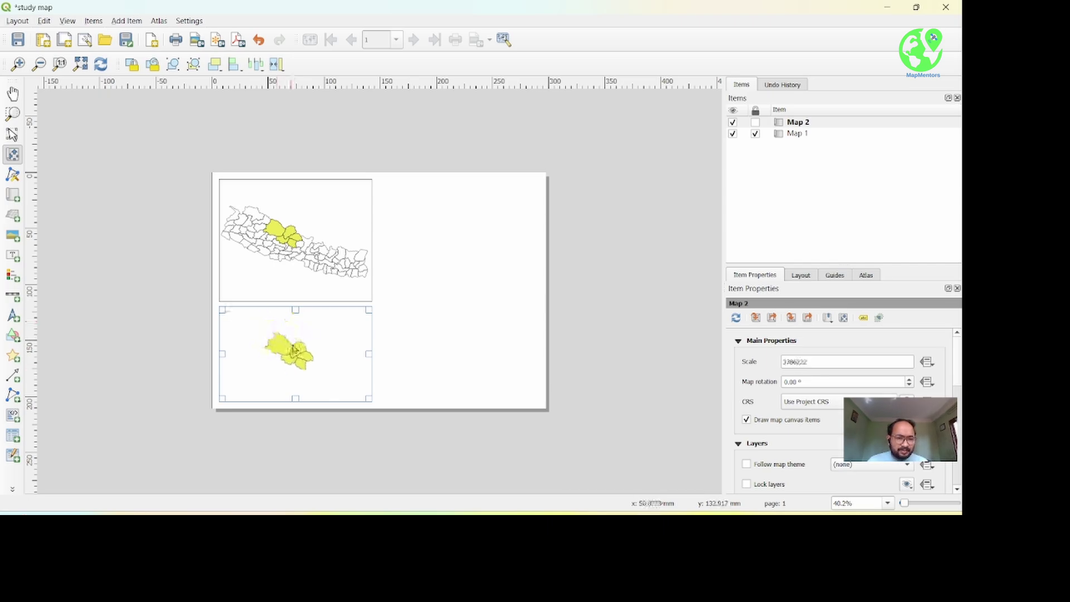
scroll(294, 349, up, 3)
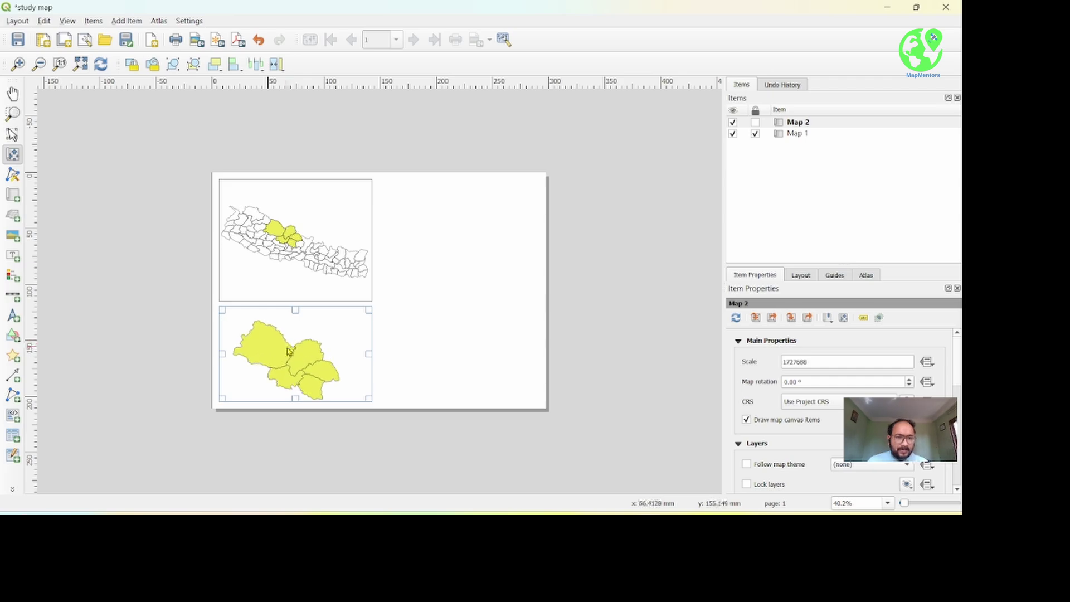
- Shift the region slightly upward within Map 2, and turn on labels for the Region of Interest layer in the main QGIS project window
drag(283, 355, 282, 349)
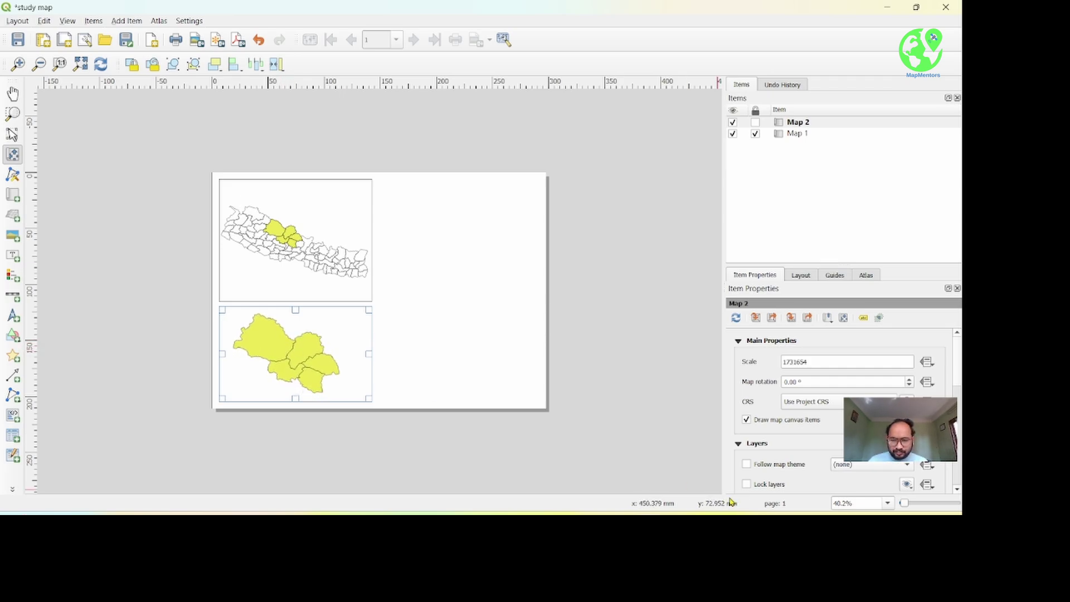
mouse_move(646, 521)
click(556, 464)
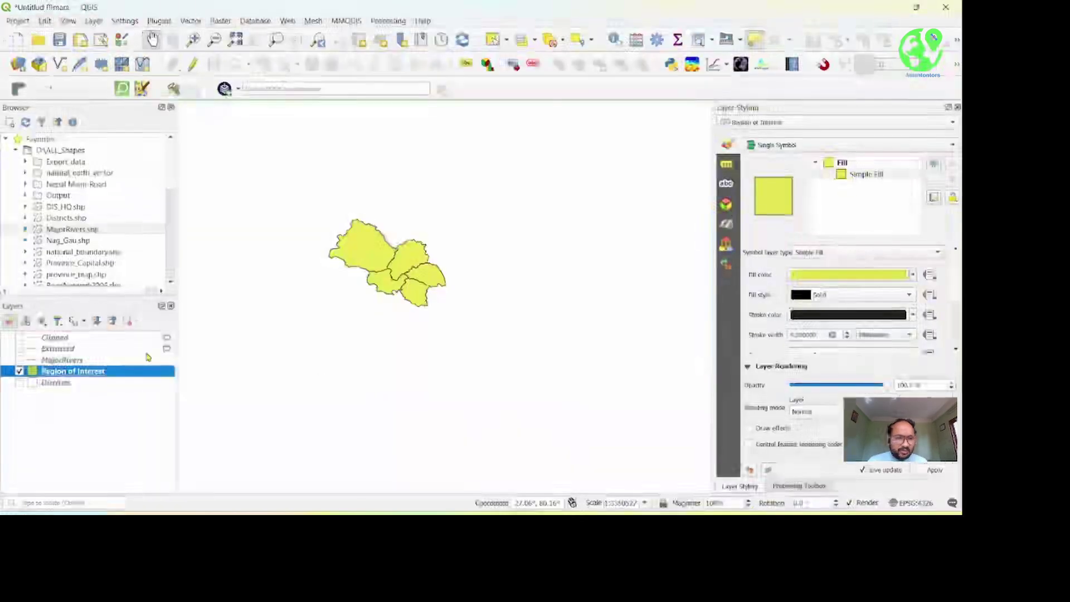
right_click(55, 374)
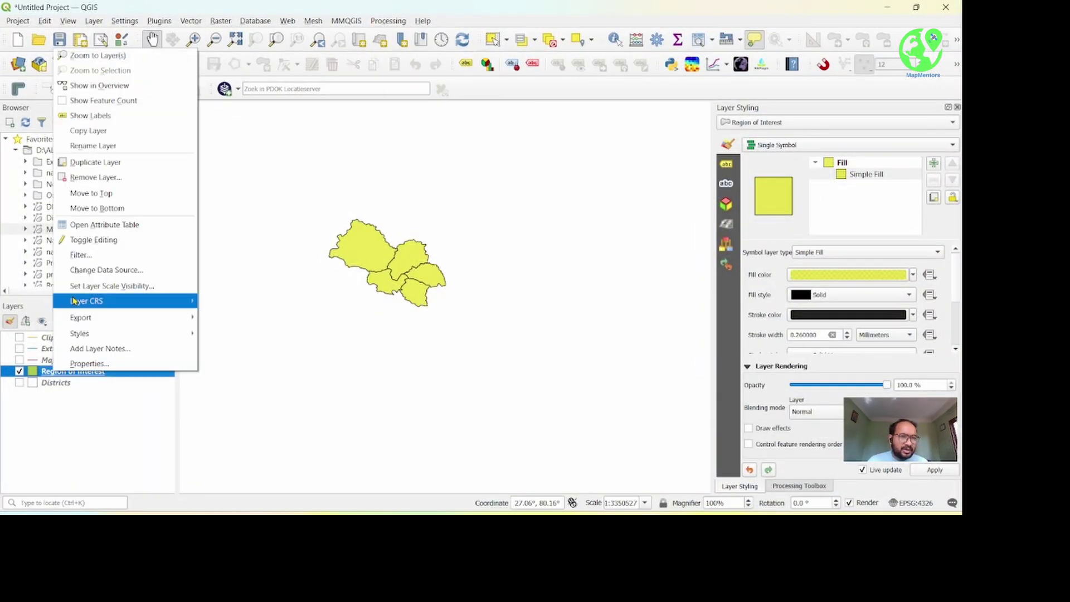
click(103, 116)
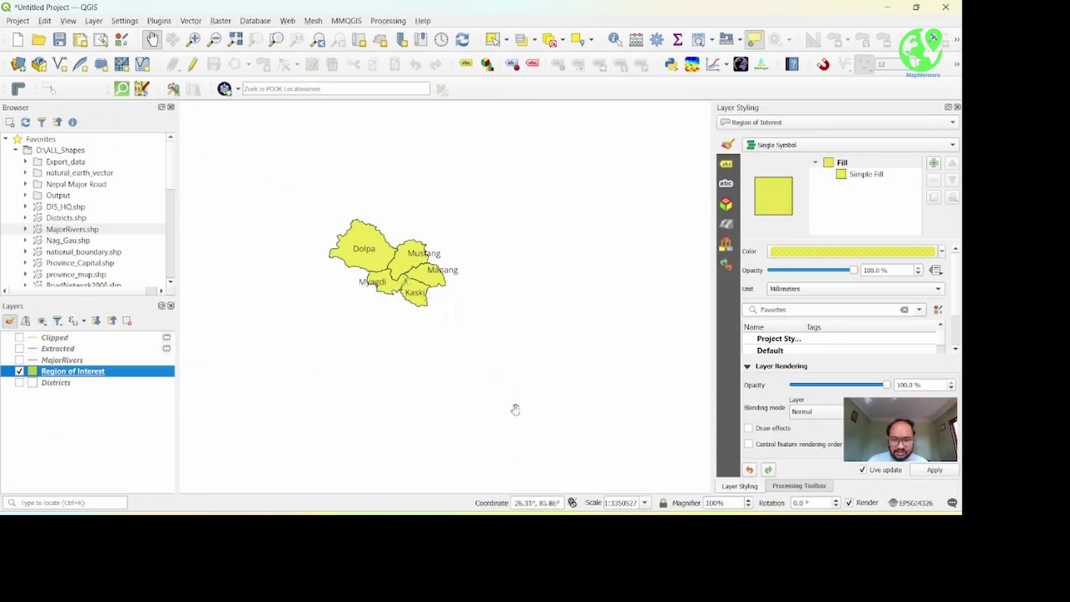
- Return to the study map layout, refresh it to bring in the district labels, and enlarge Map 2's content to a scale of 1:1,649,390
mouse_move(491, 501)
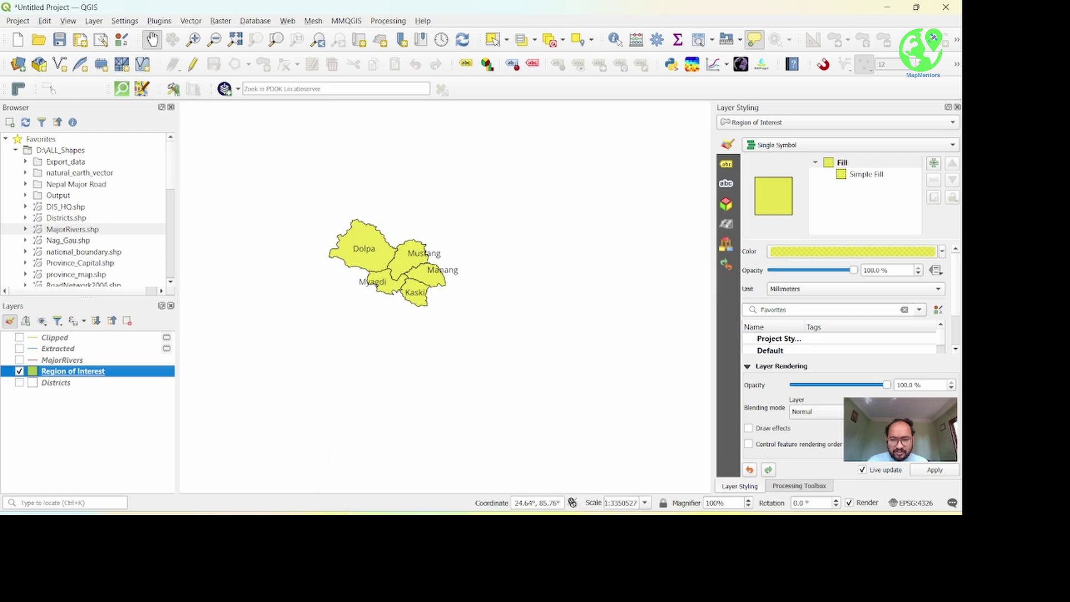
mouse_move(646, 504)
click(686, 479)
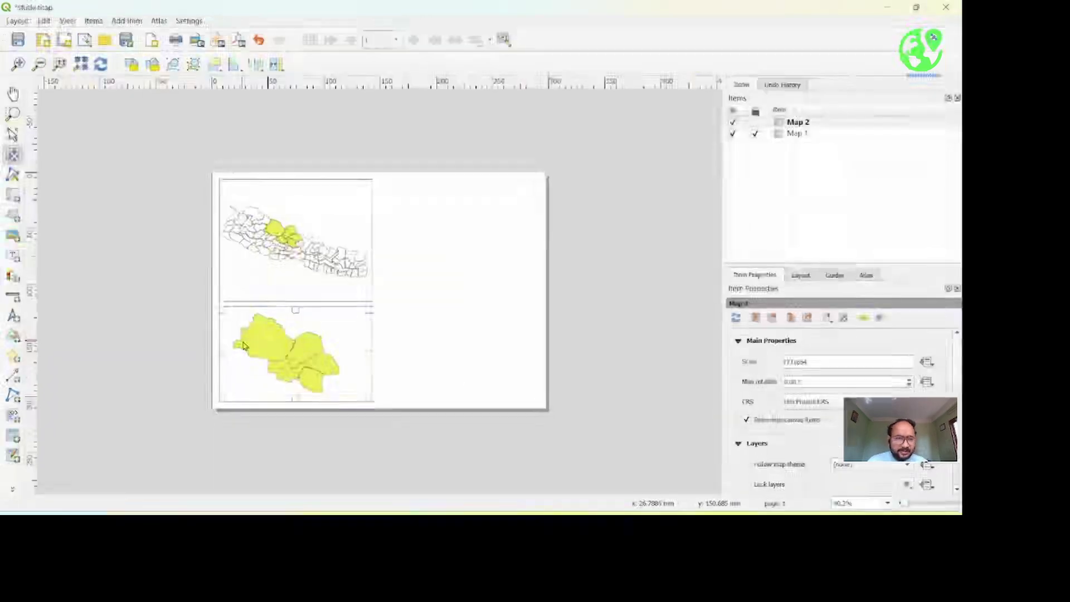
click(100, 64)
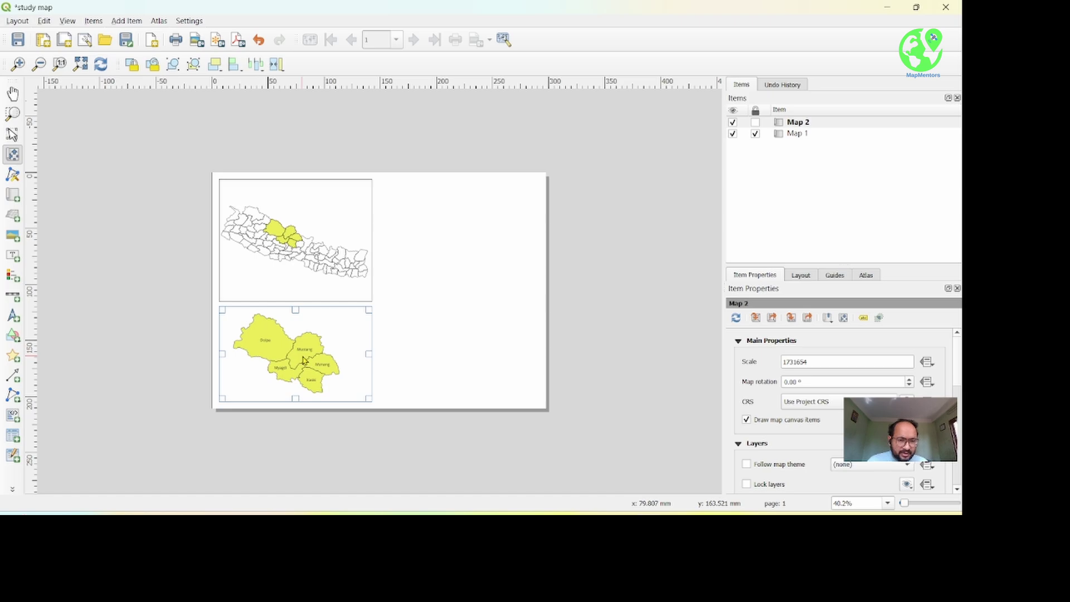
scroll(302, 364, up, 1)
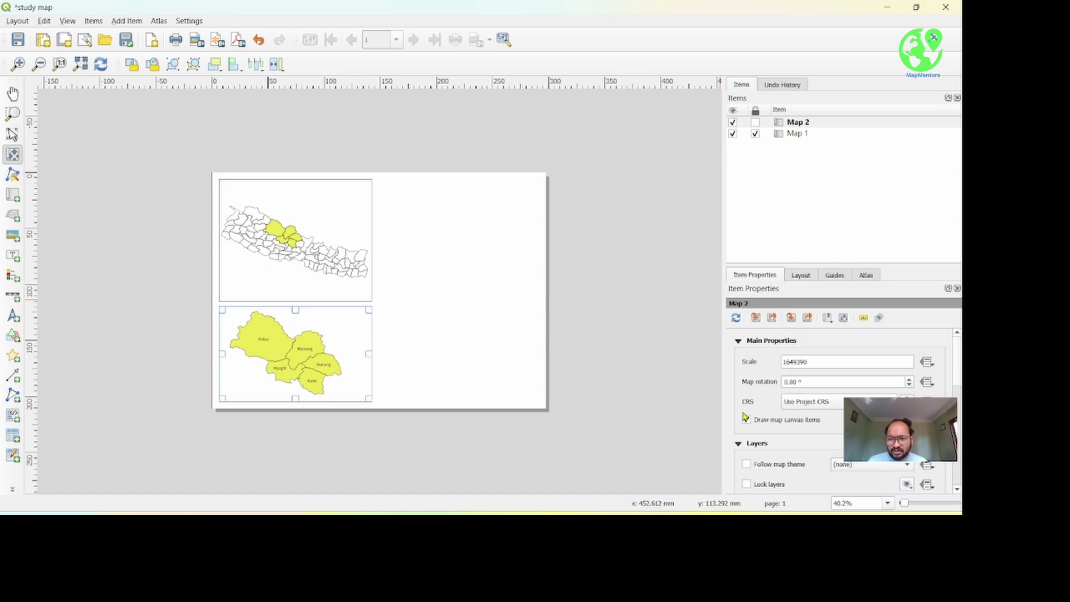
- Enable a frame around Map 2 and lock the map item
scroll(732, 408, down, 10)
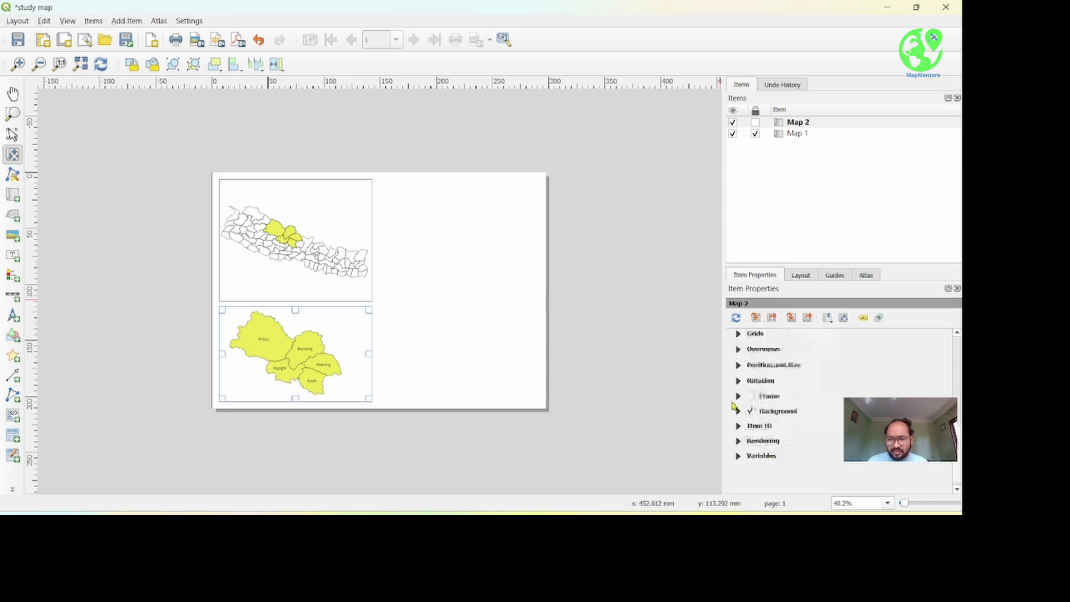
click(752, 396)
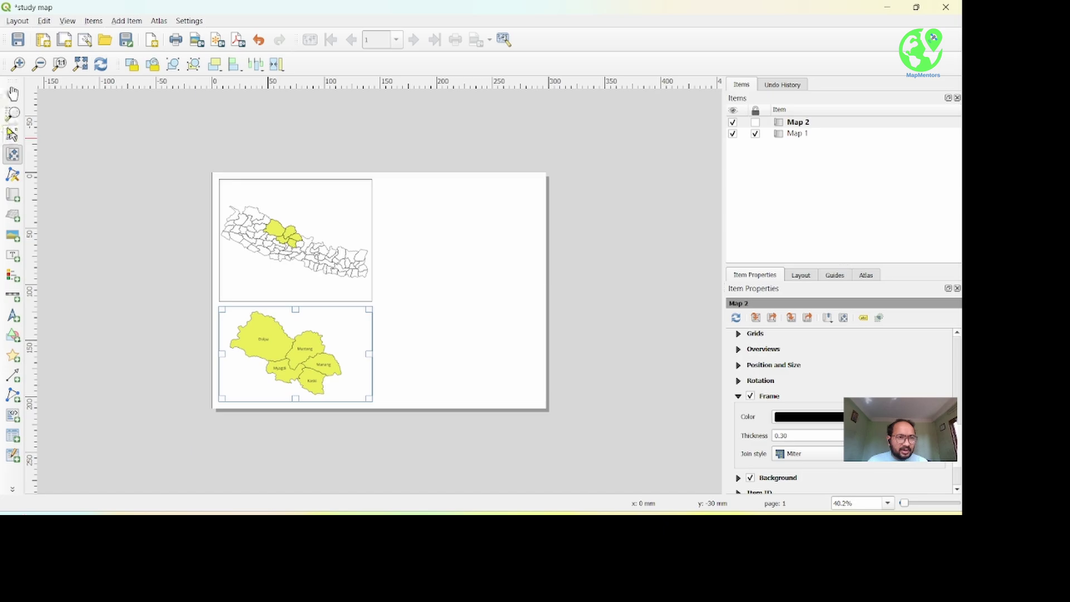
click(12, 134)
click(430, 283)
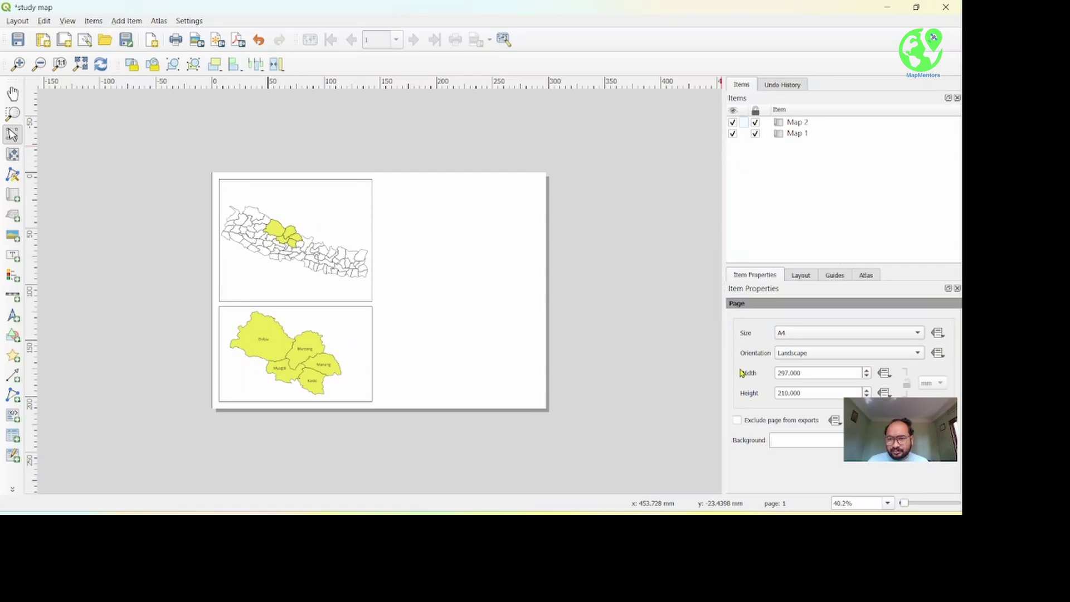
- Lock the layers of the Map 2 item
click(798, 123)
scroll(771, 407, down, 3)
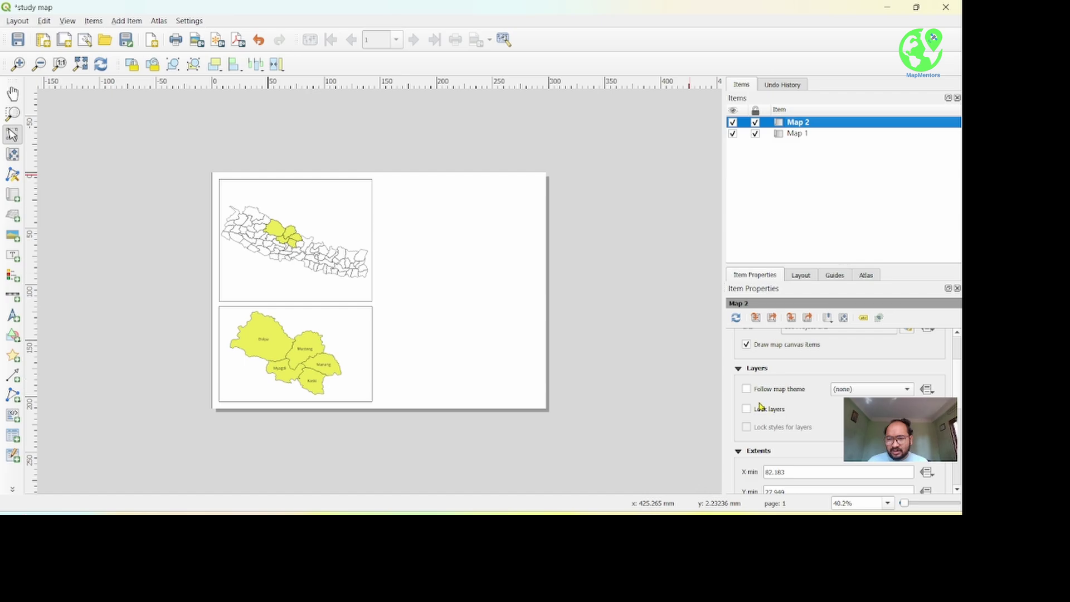
click(747, 410)
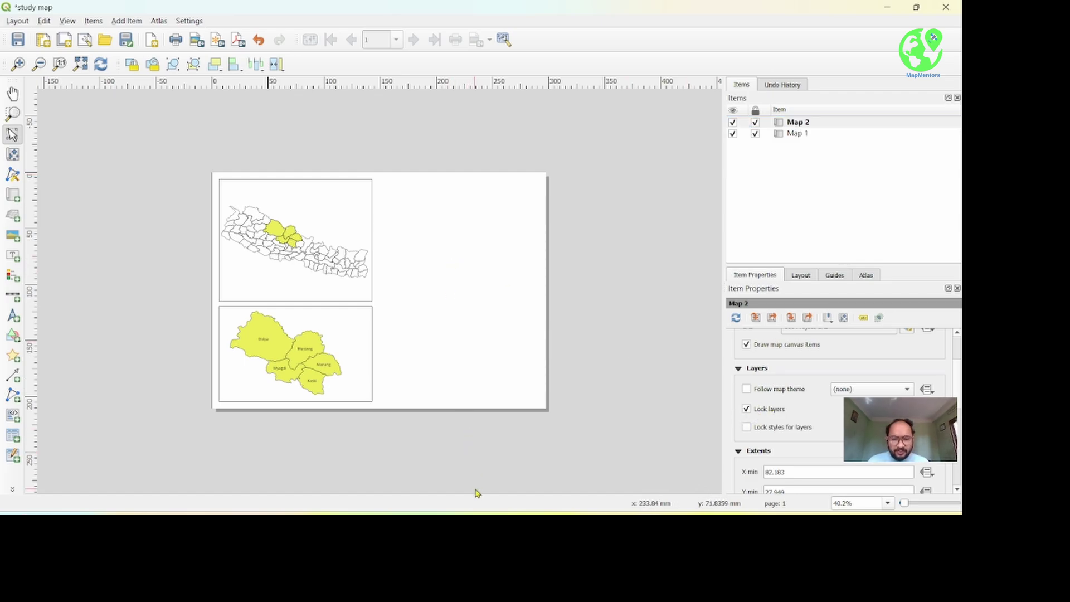
- Switch to the main QGIS project window and make the Clipped layer visible
mouse_move(480, 510)
mouse_move(647, 510)
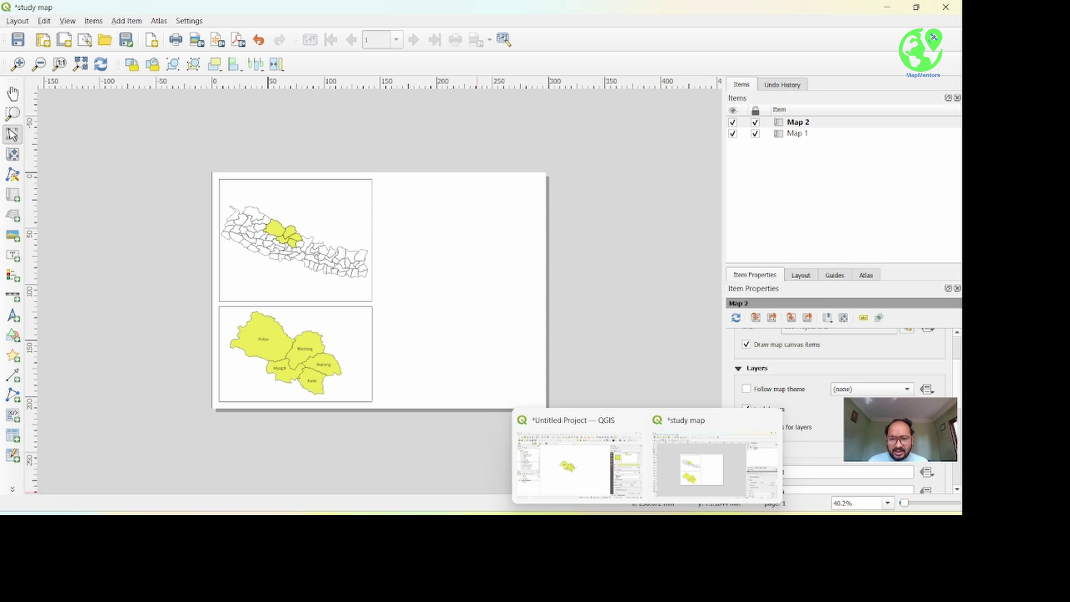
click(582, 458)
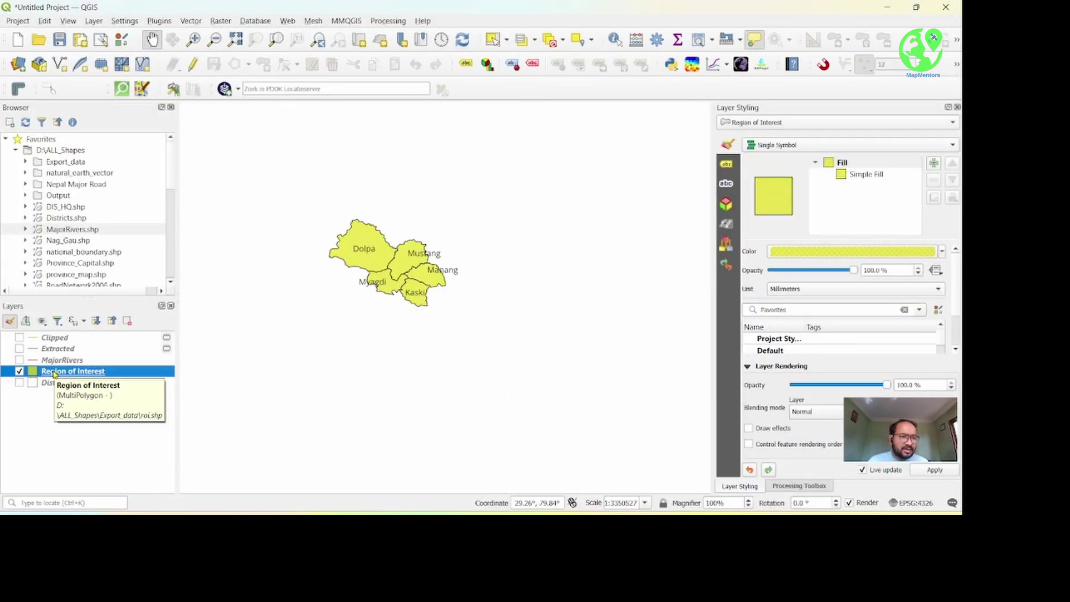
click(20, 338)
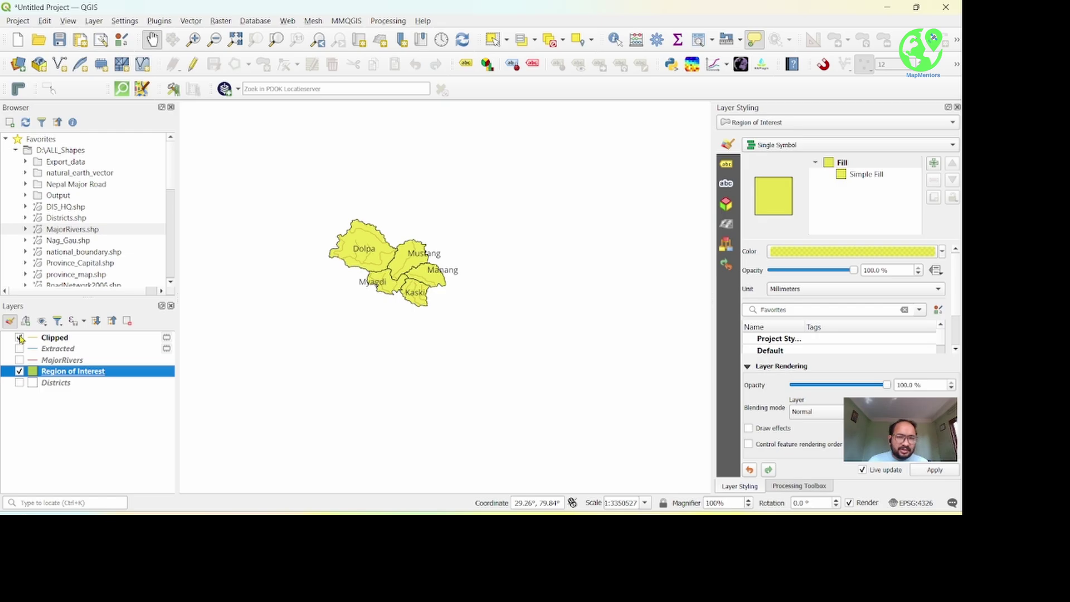
- Style the Clipped layer's simple line in blue with a stroke width of 0.46 mm
click(44, 338)
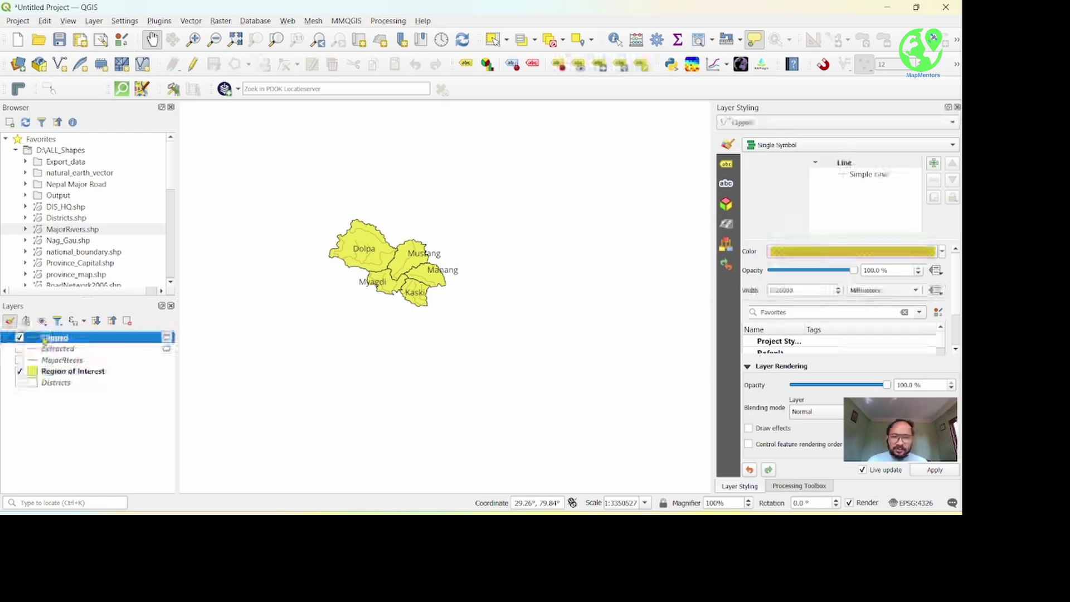
click(857, 176)
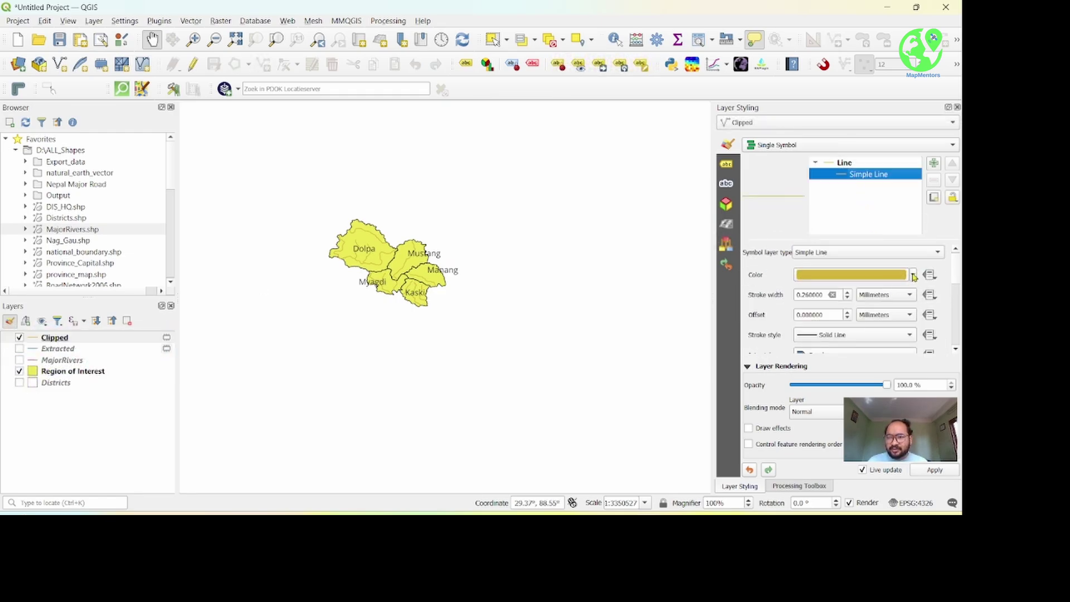
click(913, 275)
click(829, 163)
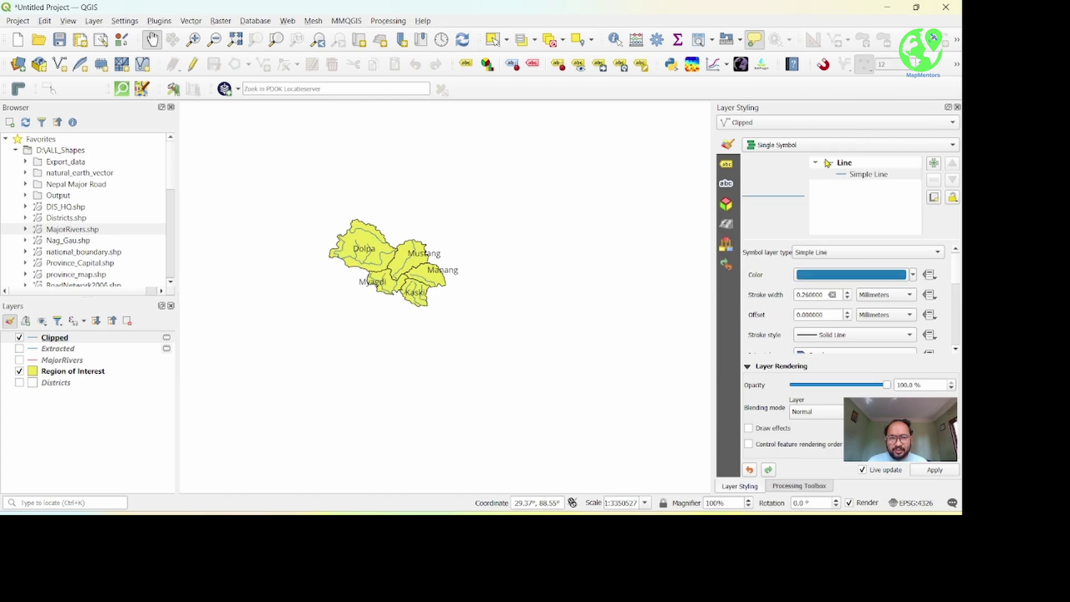
click(848, 292)
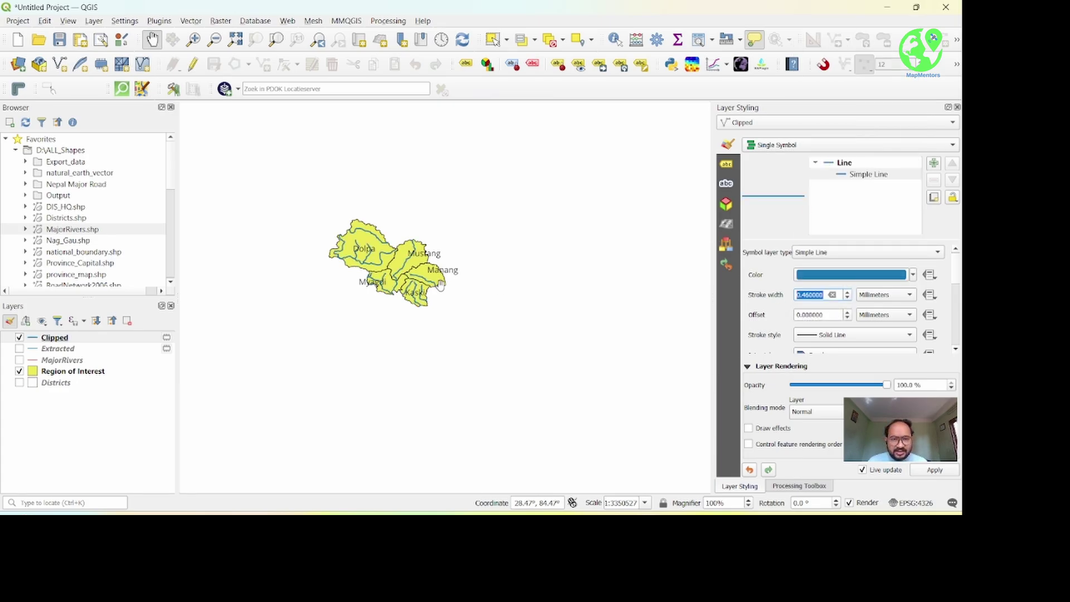
- Turn off the labels of the Region of Interest layer
click(85, 372)
right_click(83, 373)
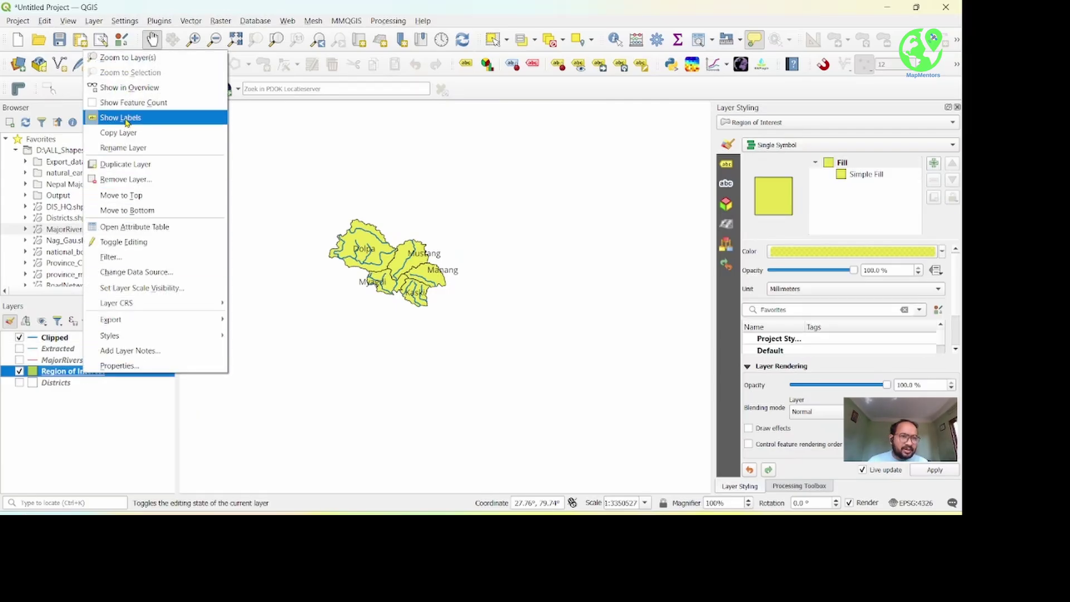
key(Escape)
scroll(346, 239, up, 2)
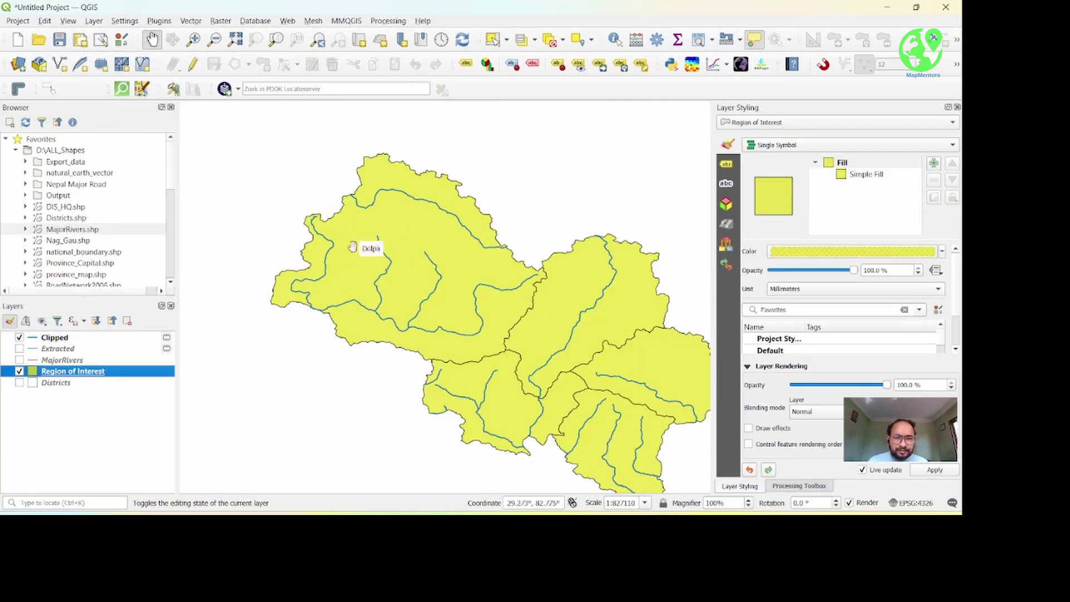
drag(451, 312, 405, 301)
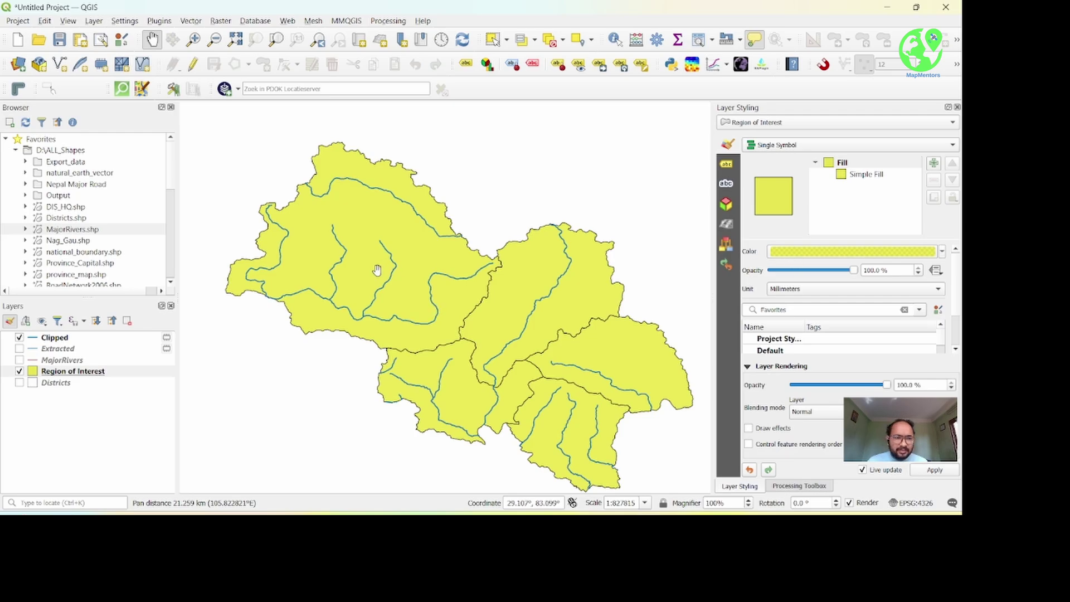
- Make the Region of Interest layer's simple fill transparent, keeping its black outline
click(866, 175)
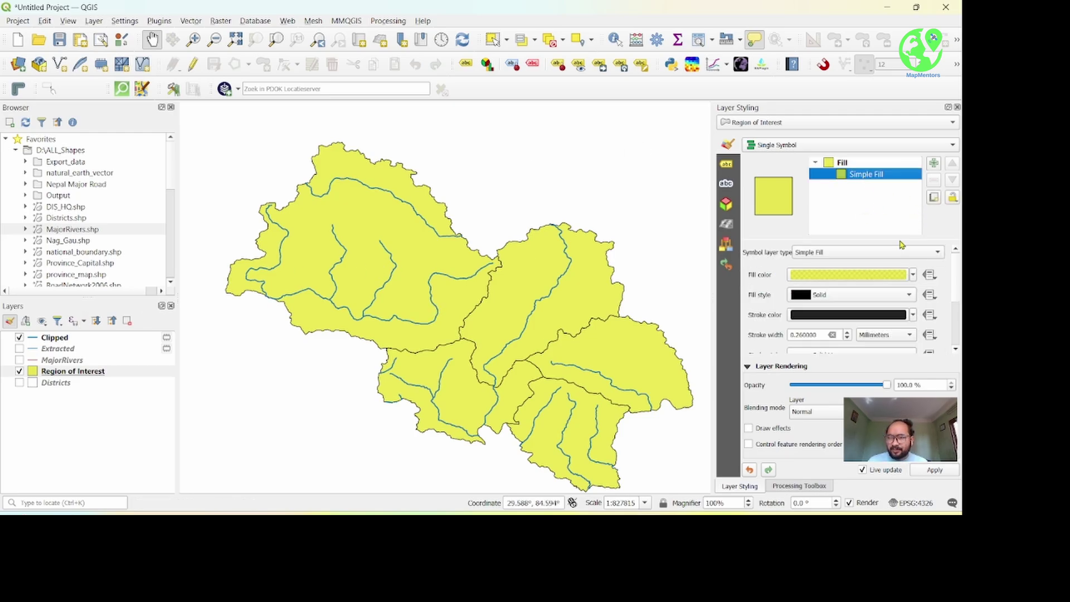
click(912, 275)
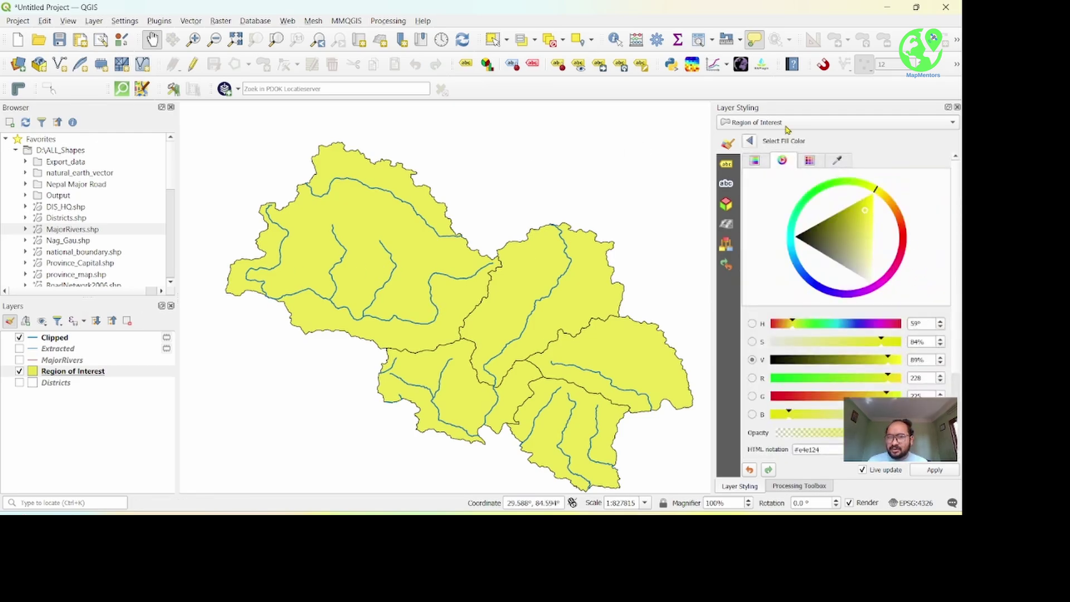
click(747, 142)
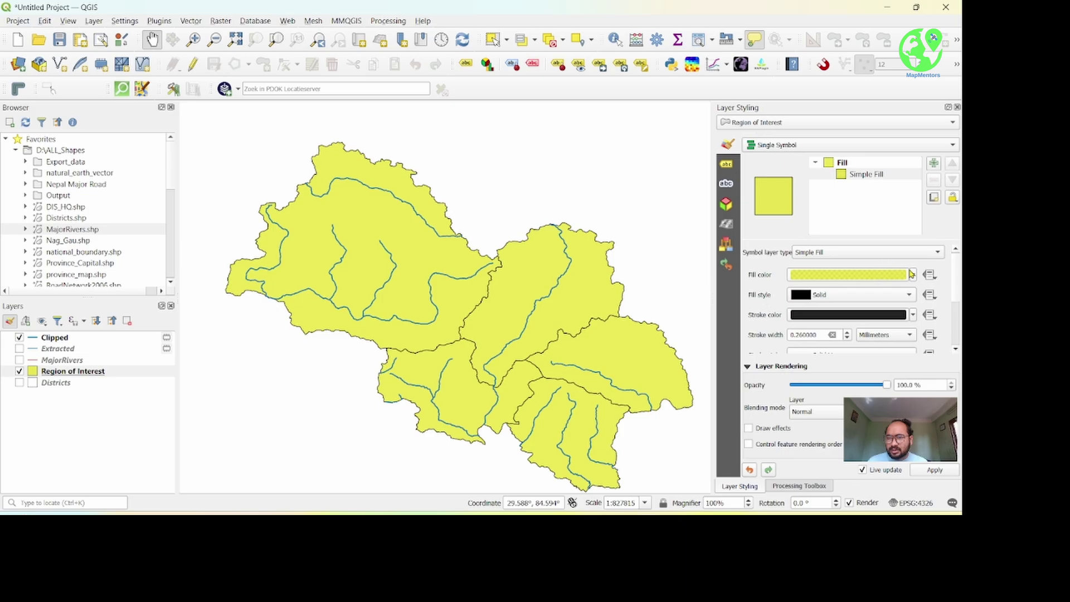
click(912, 274)
click(819, 10)
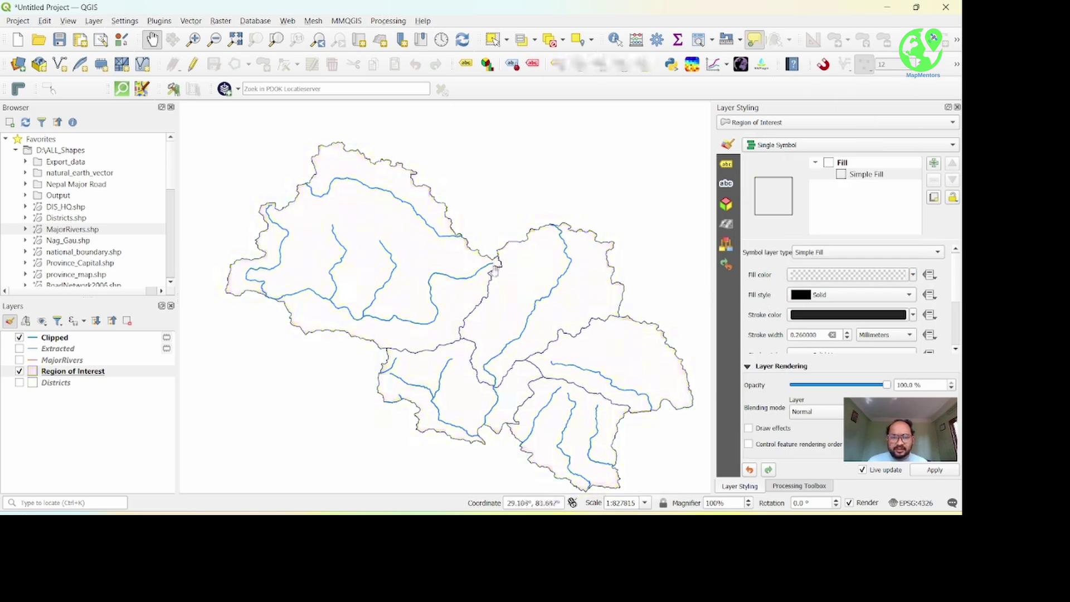
- Switch to the study map layout and add a third map in the empty space on the page's right half, starting level with Map 1's upper edge
mouse_move(646, 524)
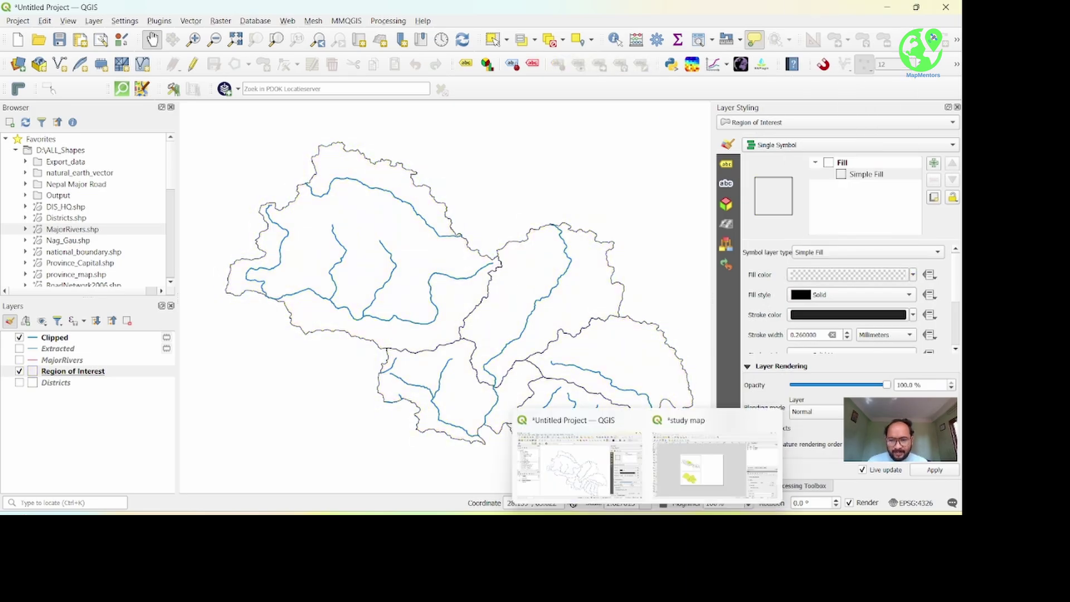
click(712, 457)
click(125, 23)
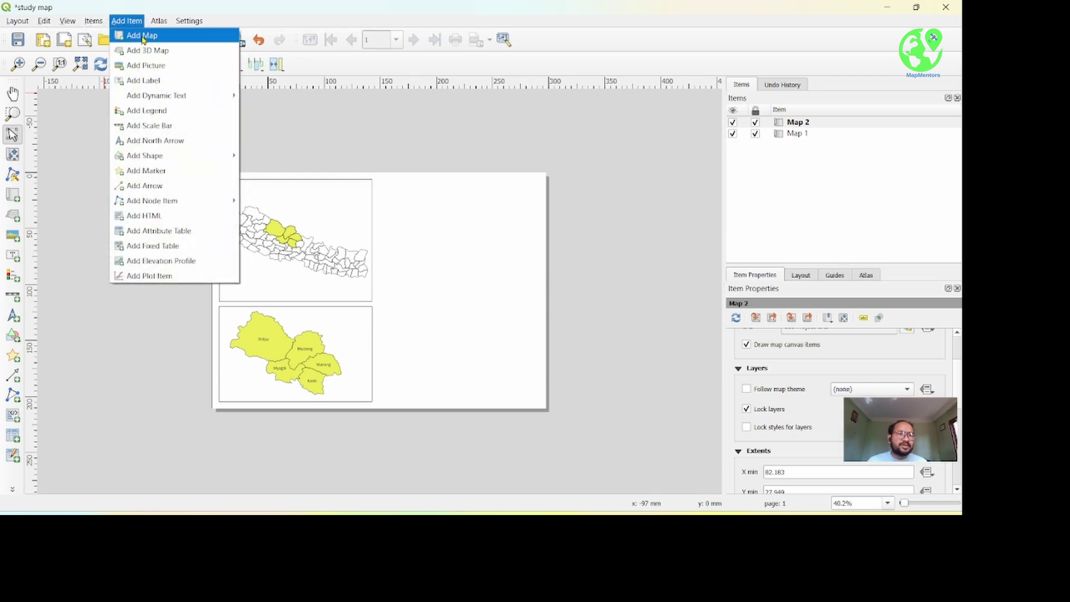
click(143, 38)
drag(380, 180, 540, 389)
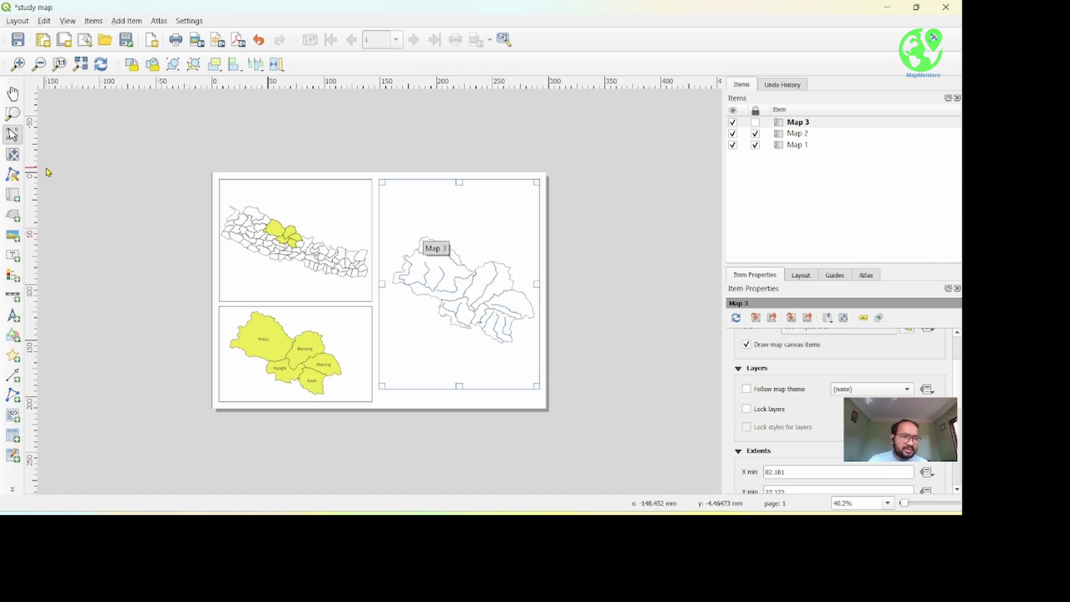
- Enlarge the region slightly within Map 3 and enable a frame around the map item
click(12, 155)
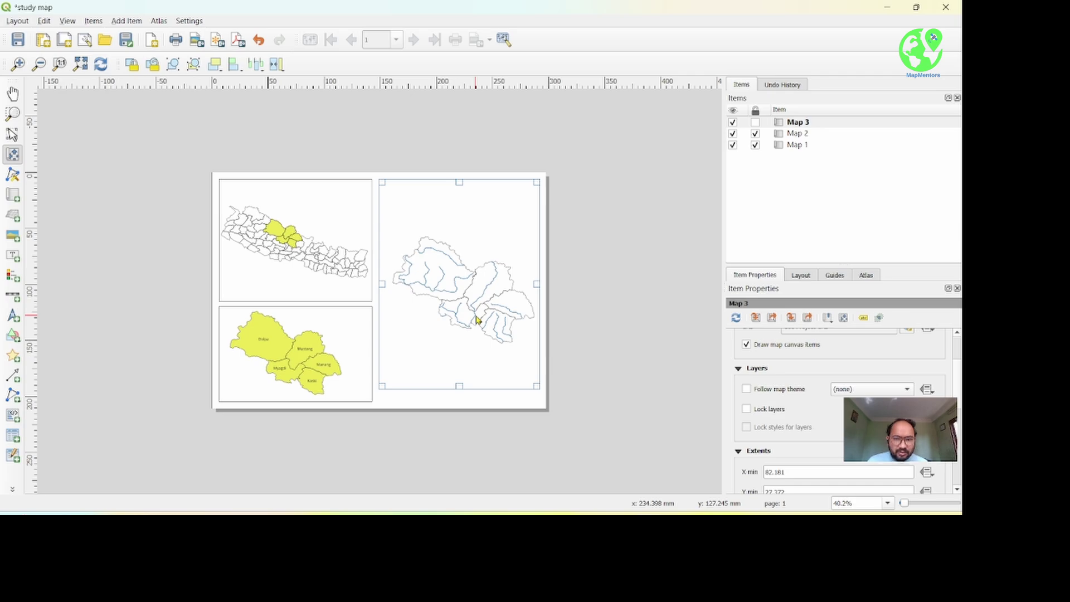
scroll(477, 319, up, 1)
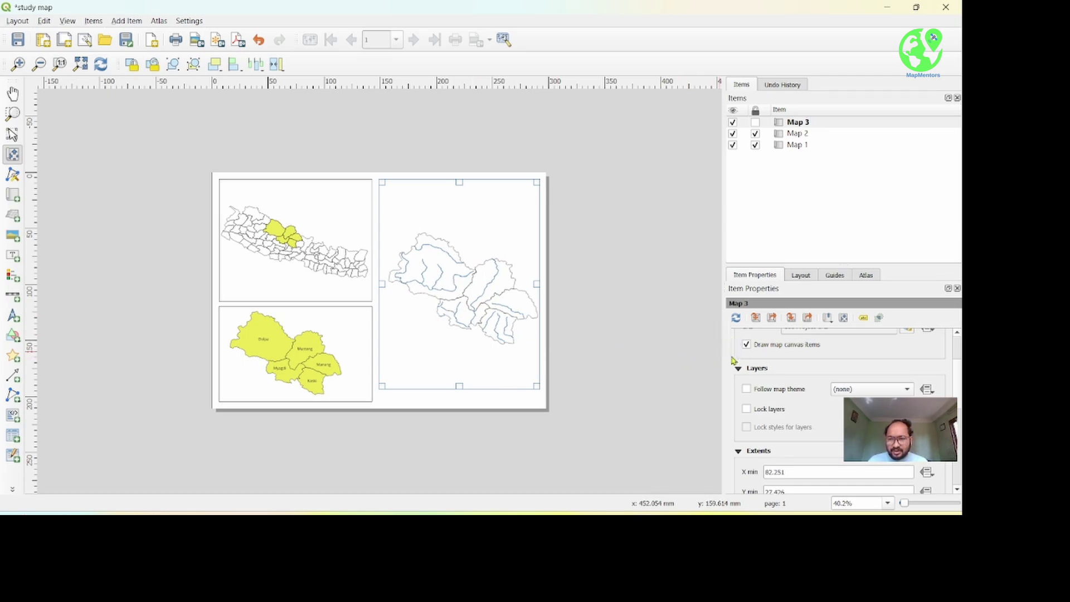
scroll(733, 361, down, 10)
click(750, 396)
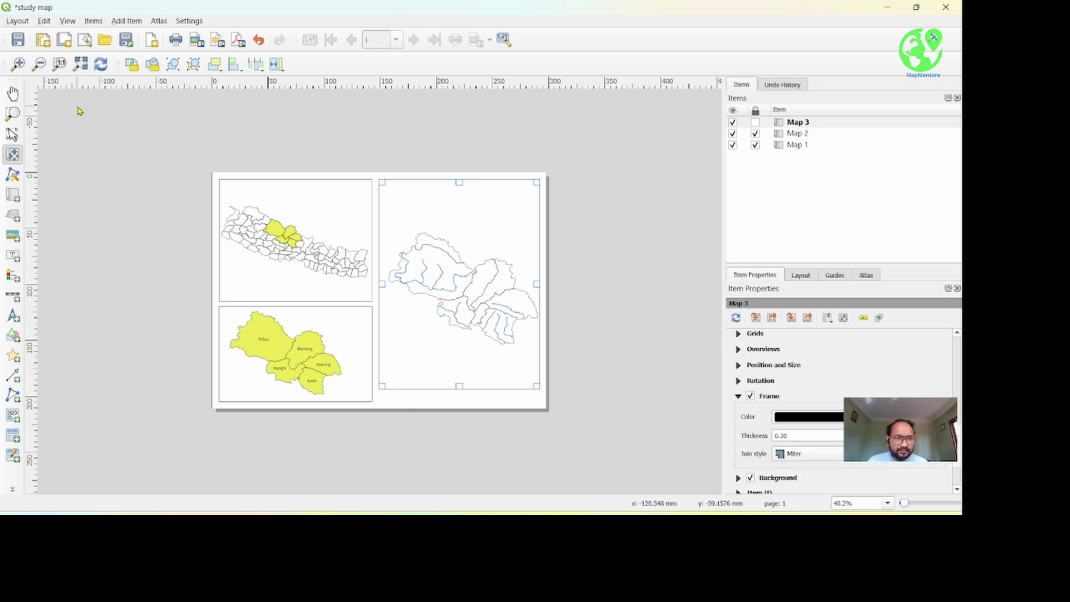
click(13, 135)
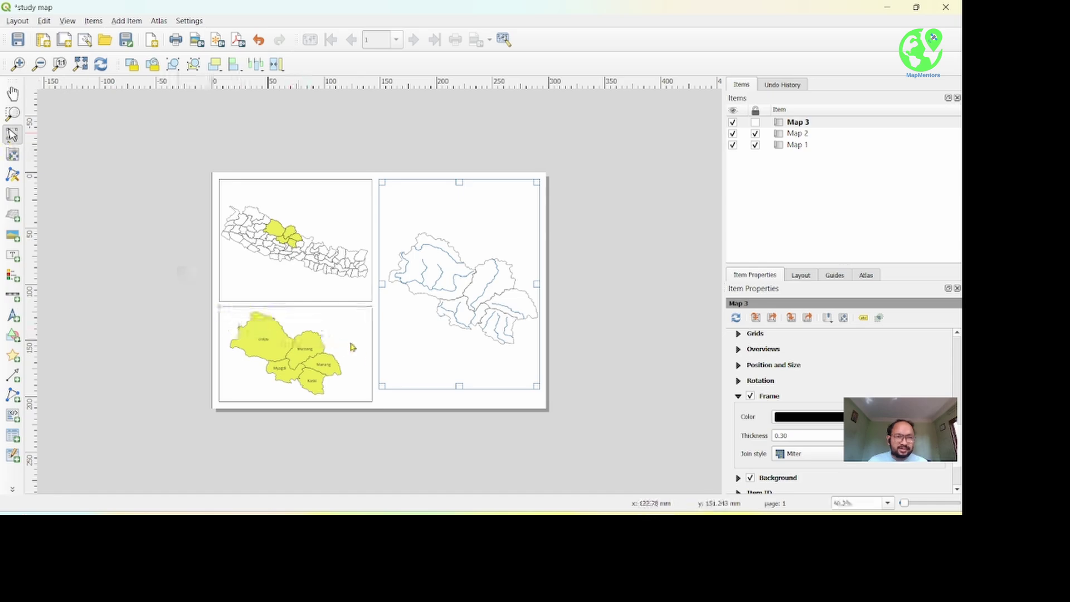
click(418, 401)
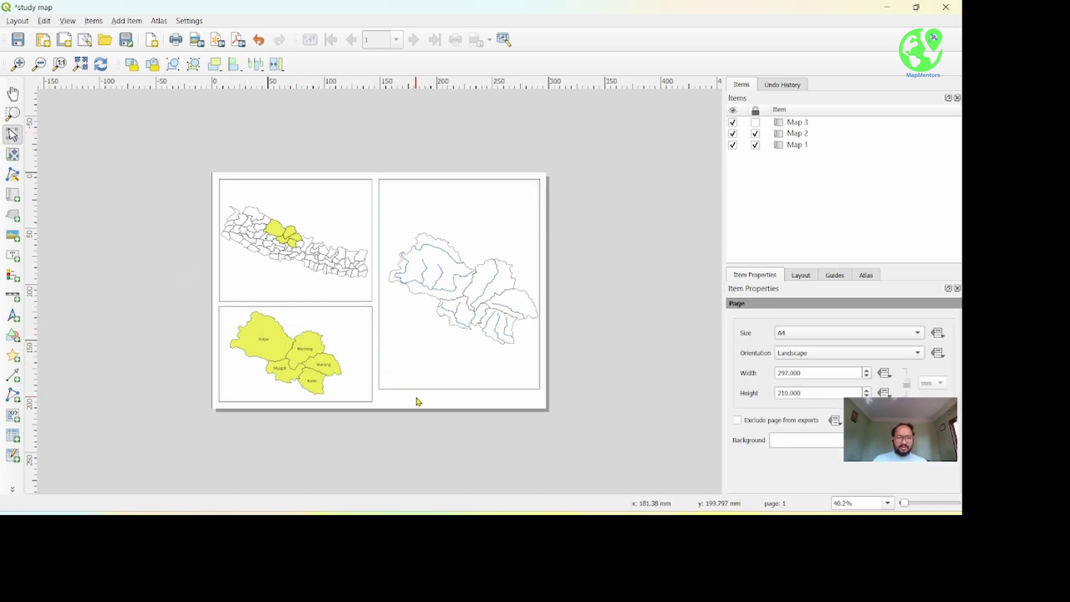
- Switch to the main project window and show the river name labels of the Clipped layer
click(426, 290)
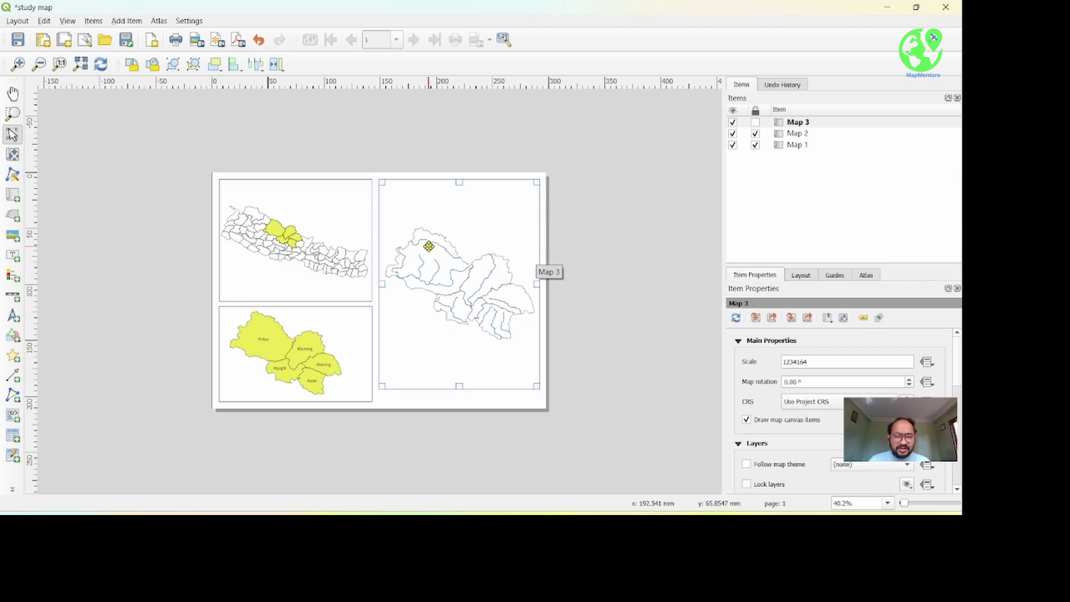
mouse_move(646, 526)
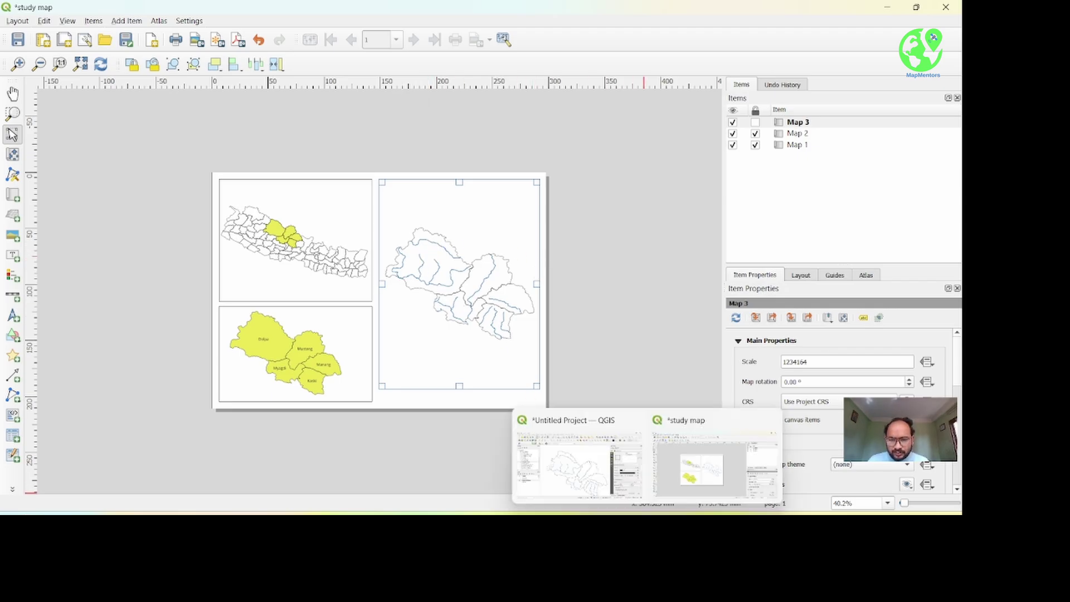
click(599, 489)
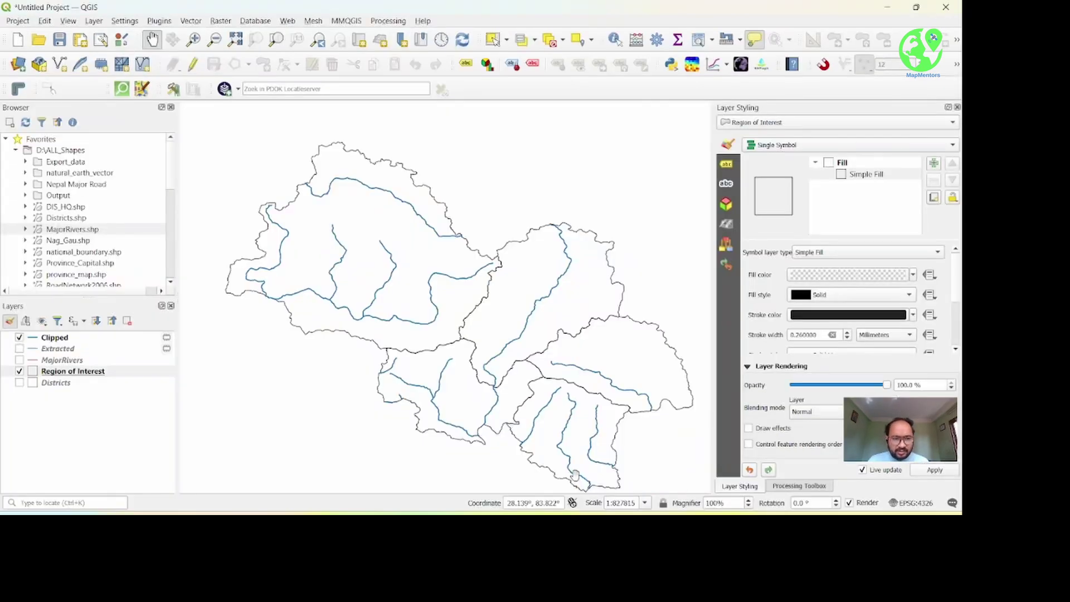
right_click(63, 341)
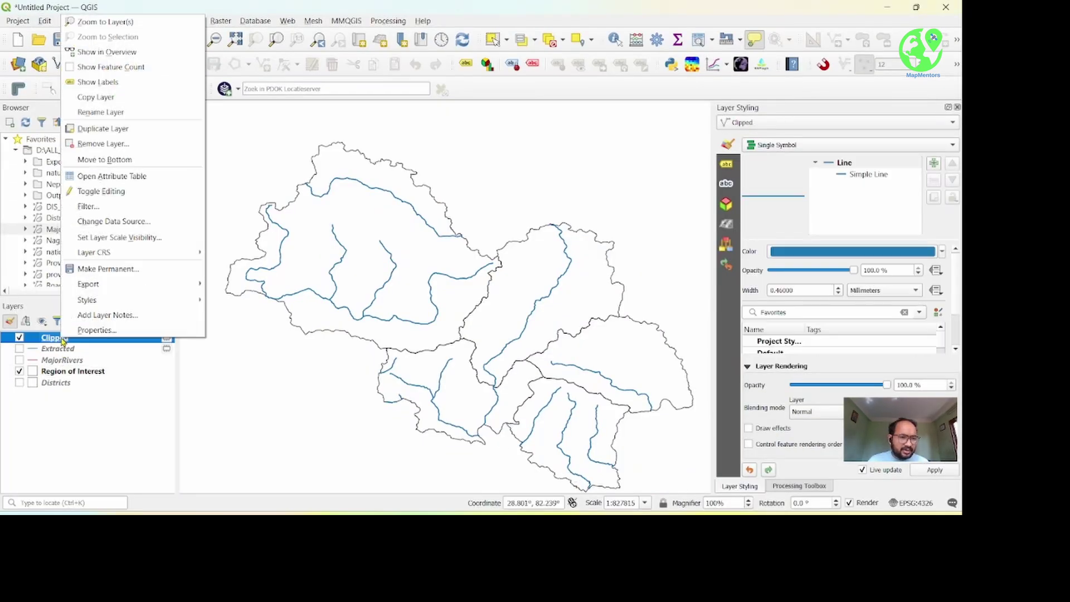
click(122, 89)
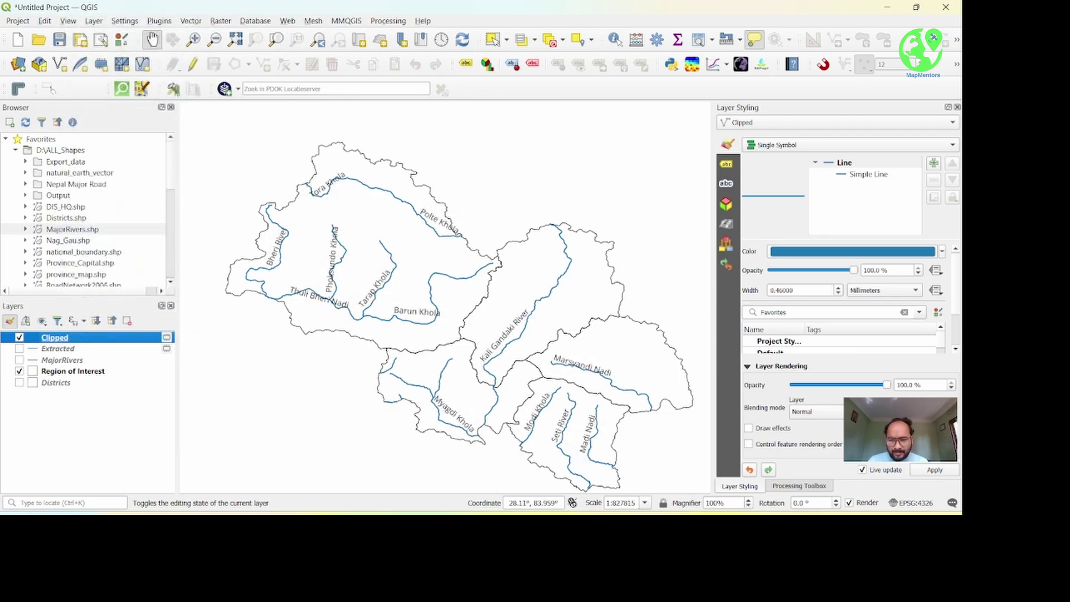
- Return to the study map layout and refresh its view to update the maps
mouse_move(646, 514)
click(696, 476)
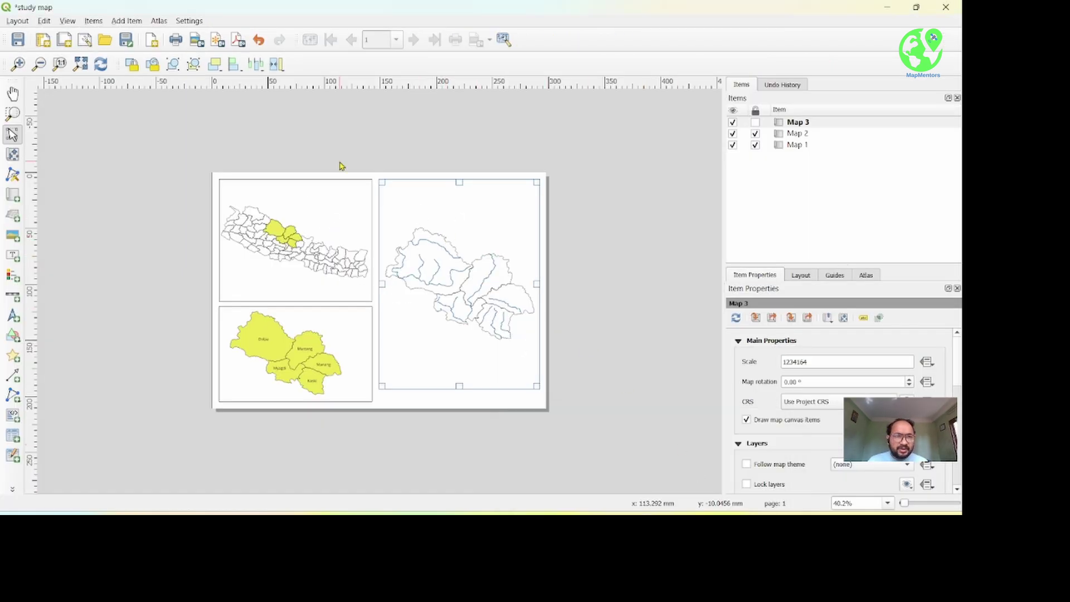
click(101, 64)
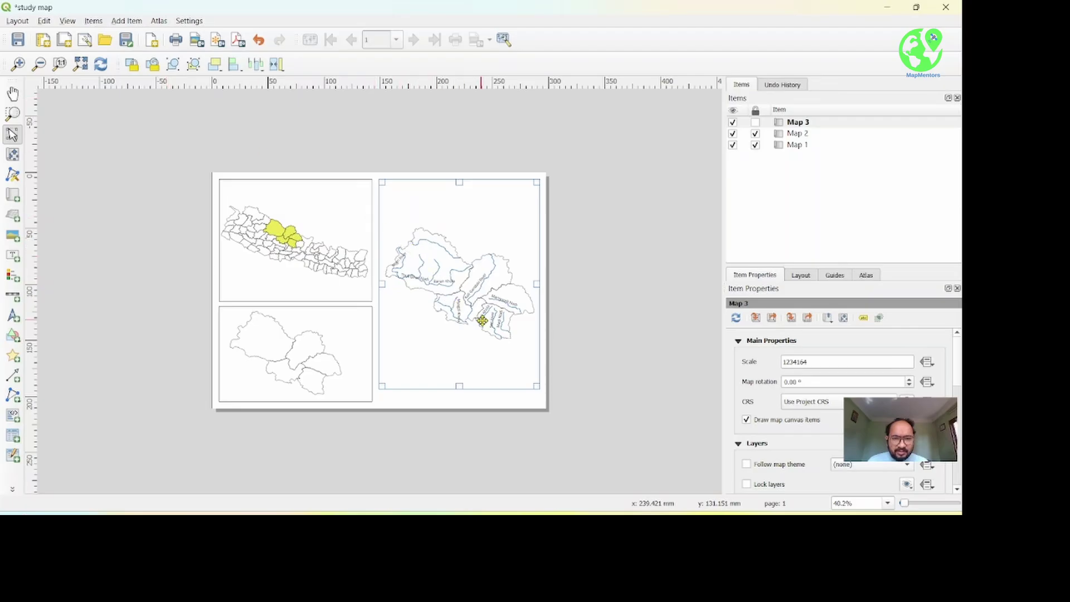
- Examine the river name labels in Map 3 up close and compare the three maps on the page
scroll(484, 320, up, 2)
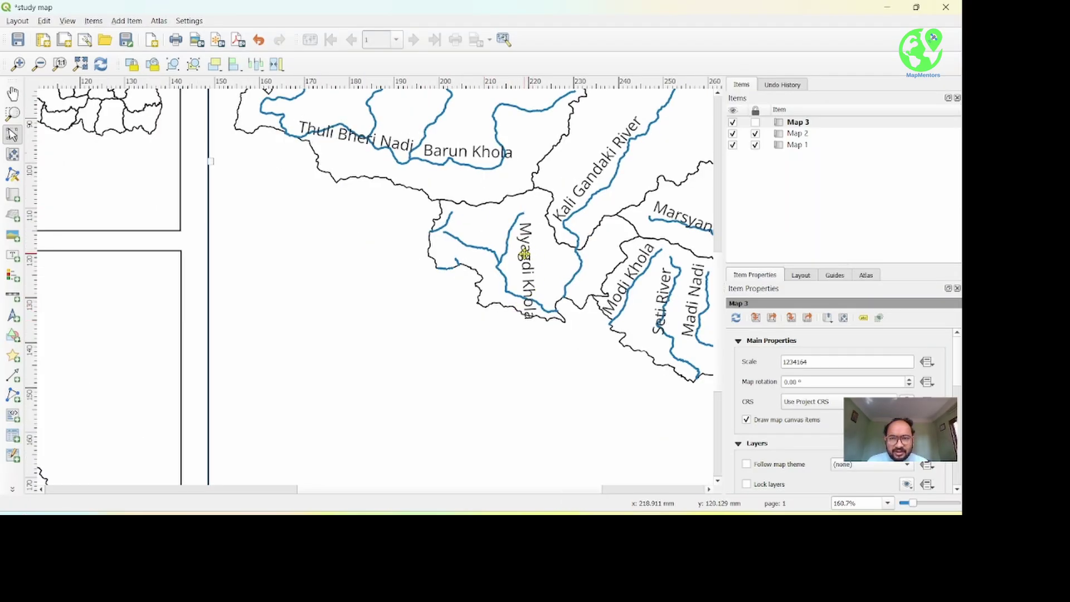
scroll(523, 251, down, 1)
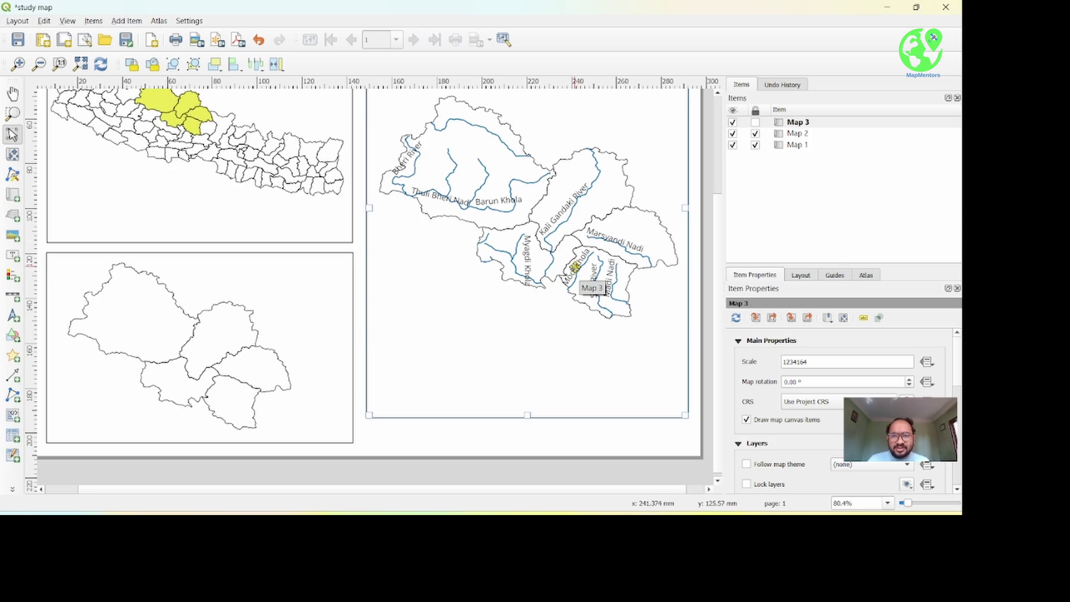
scroll(575, 268, down, 3)
scroll(429, 287, up, 3)
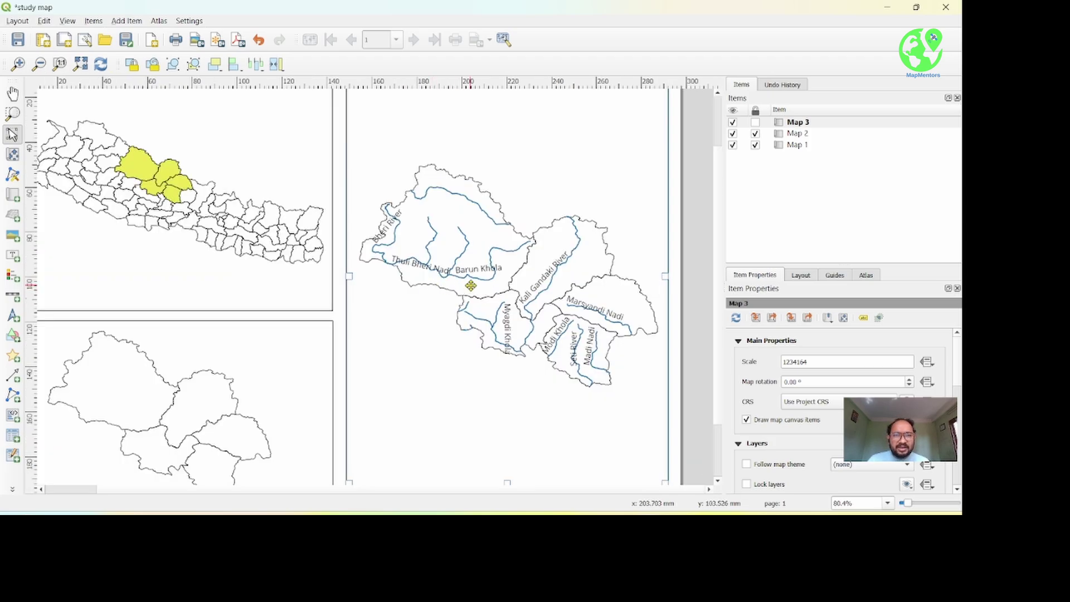
scroll(471, 285, down, 1)
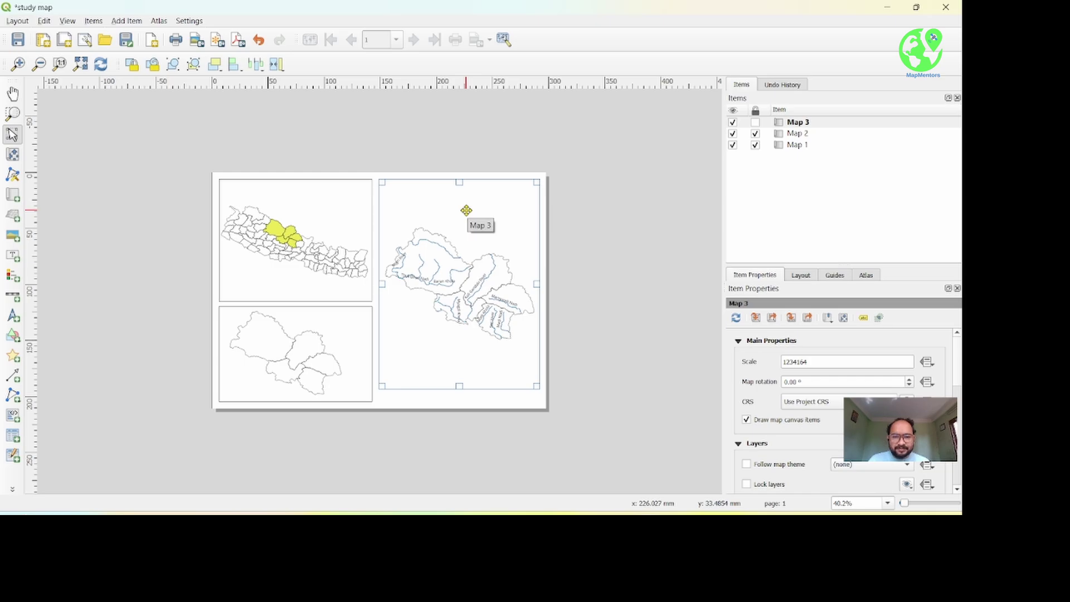
scroll(356, 236, up, 1)
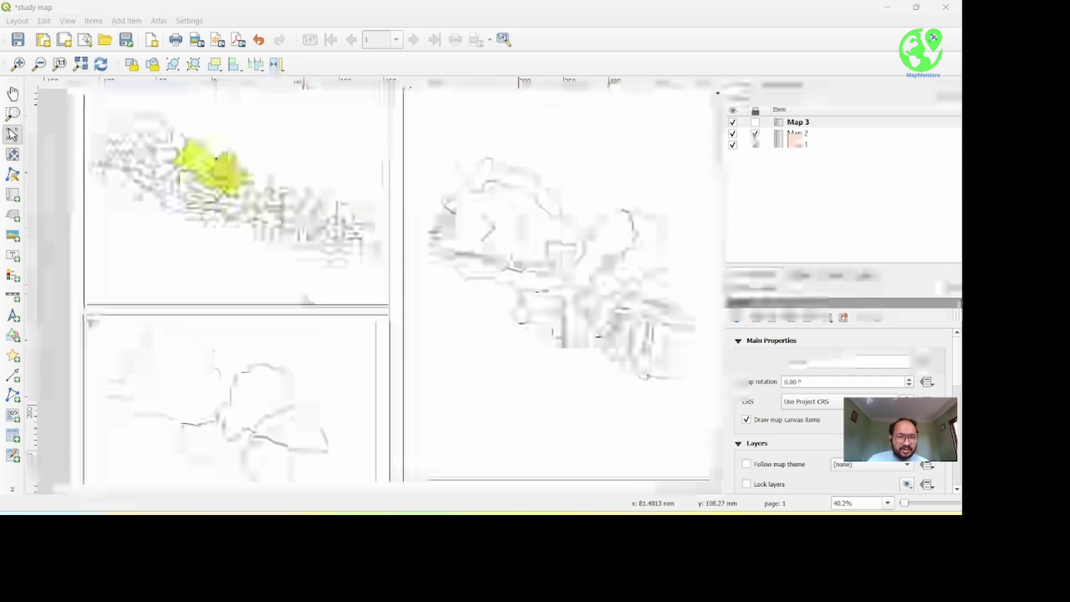
scroll(341, 325, down, 1)
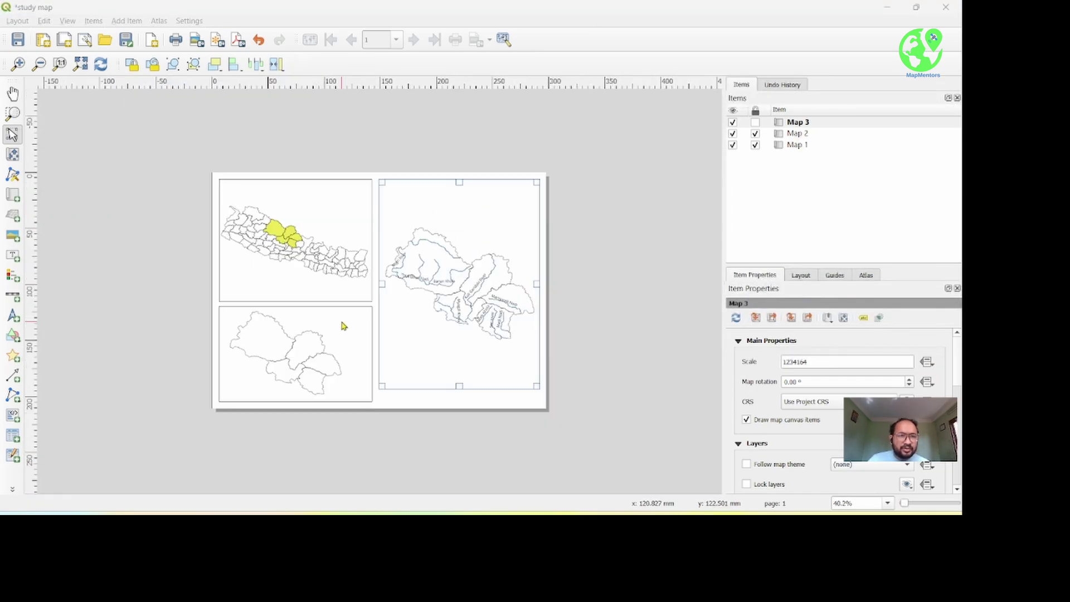
- Add a small north arrow in the empty upper-right corner of Map 3
click(133, 21)
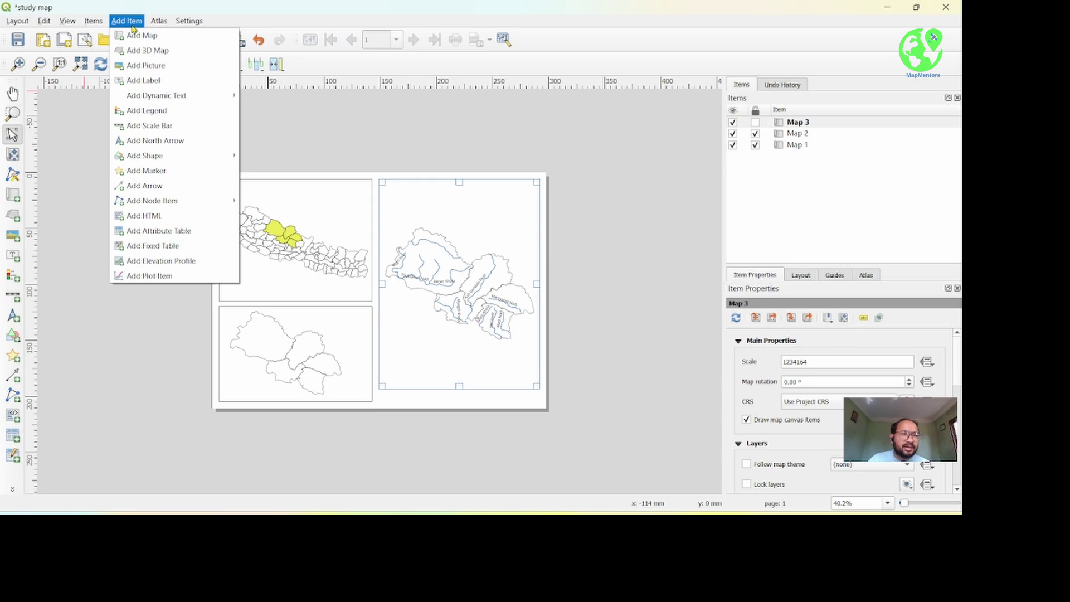
mouse_move(150, 101)
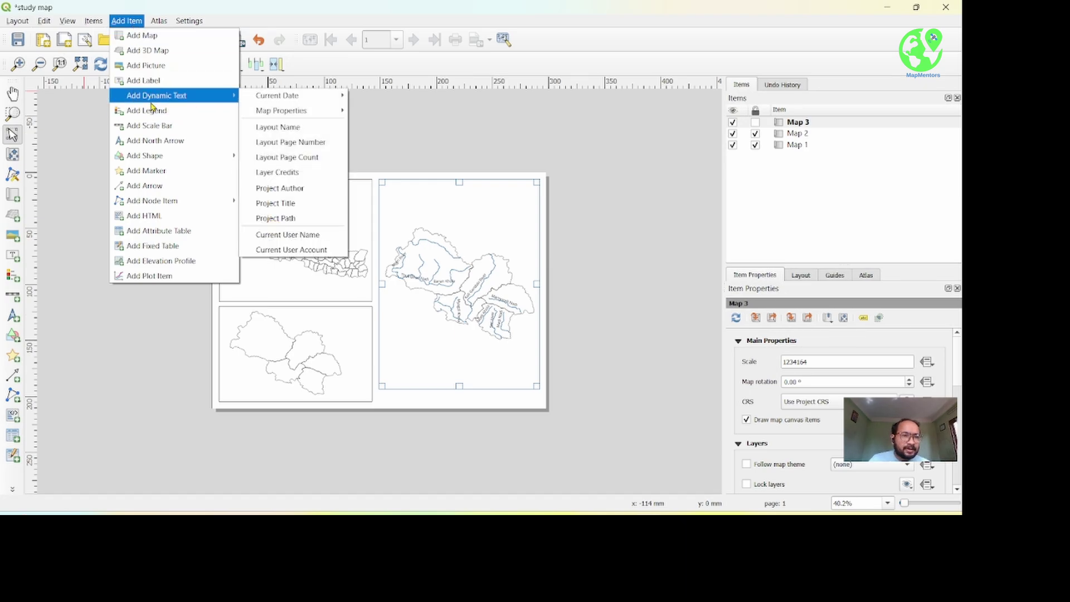
click(172, 142)
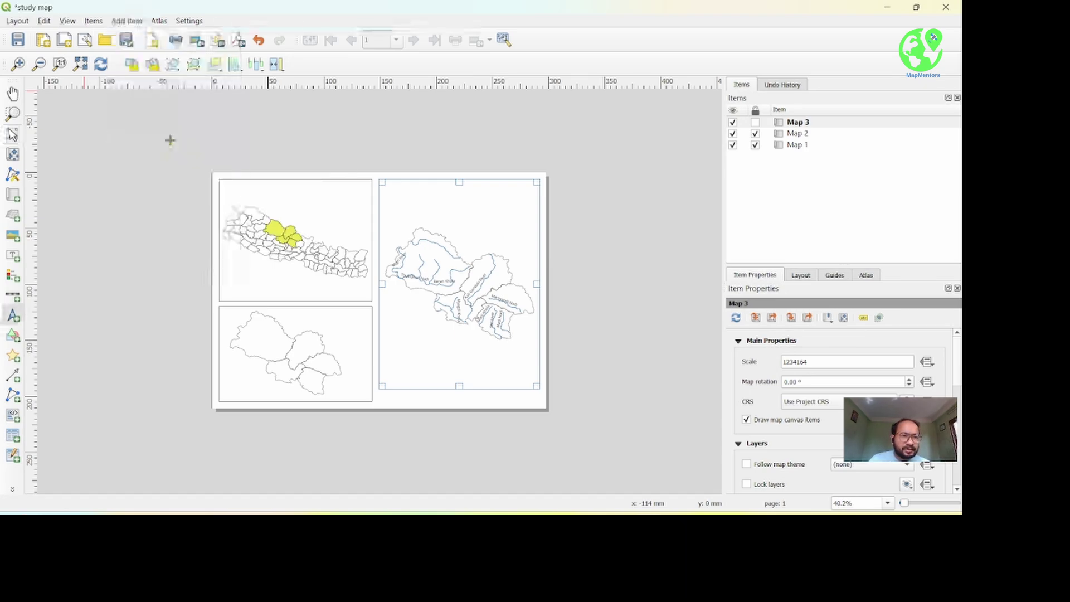
drag(505, 189, 532, 219)
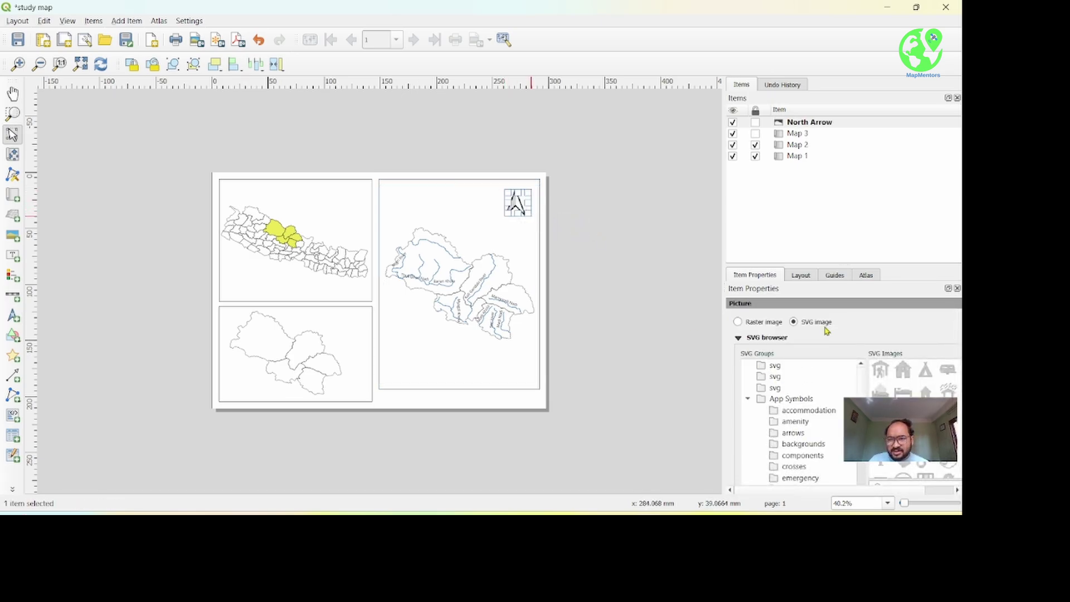
- Change the north arrow's symbol to NorthArrow_02.svg from the arrows group and move it closer to Map 3's upper-right corner
drag(844, 263, 814, 160)
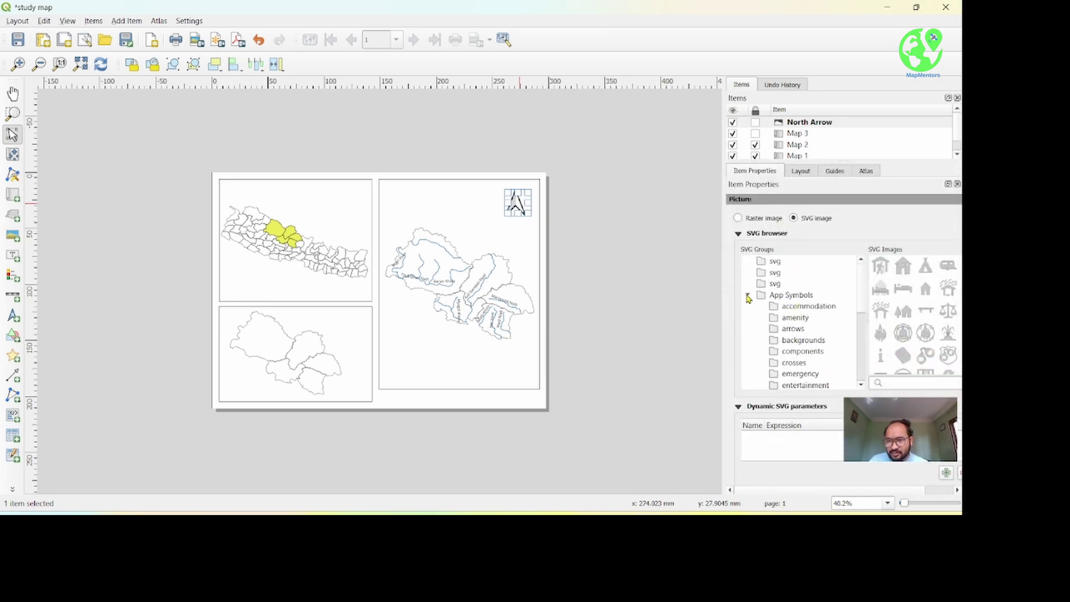
click(793, 329)
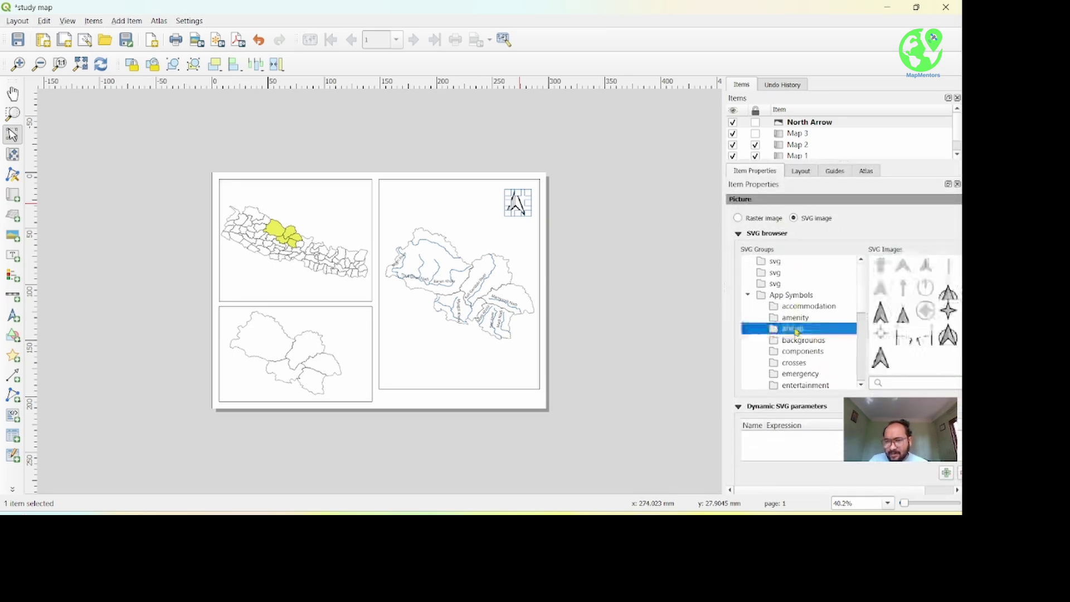
click(947, 294)
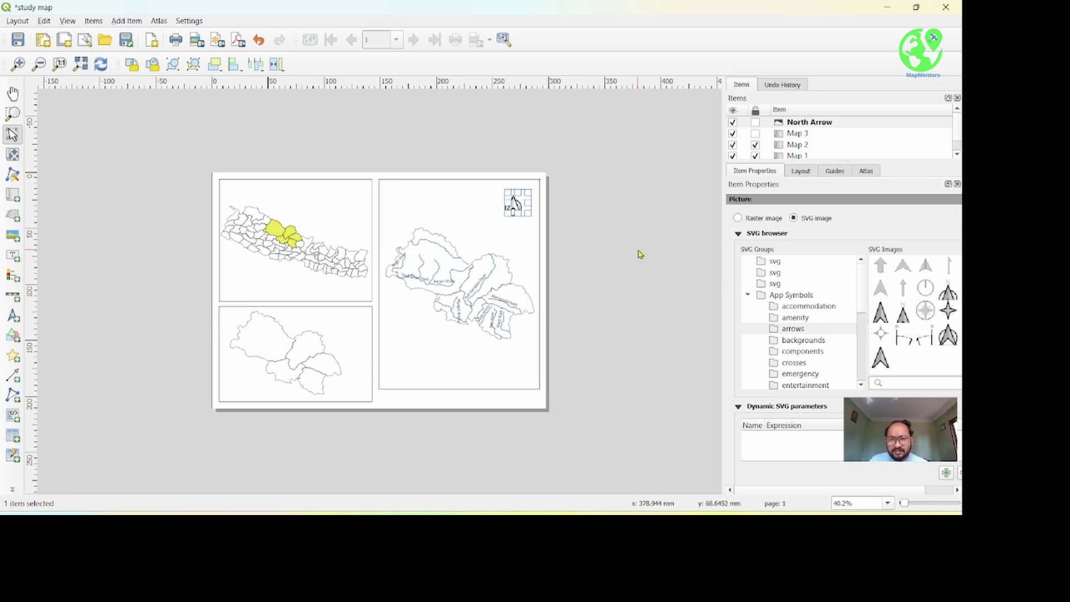
click(510, 222)
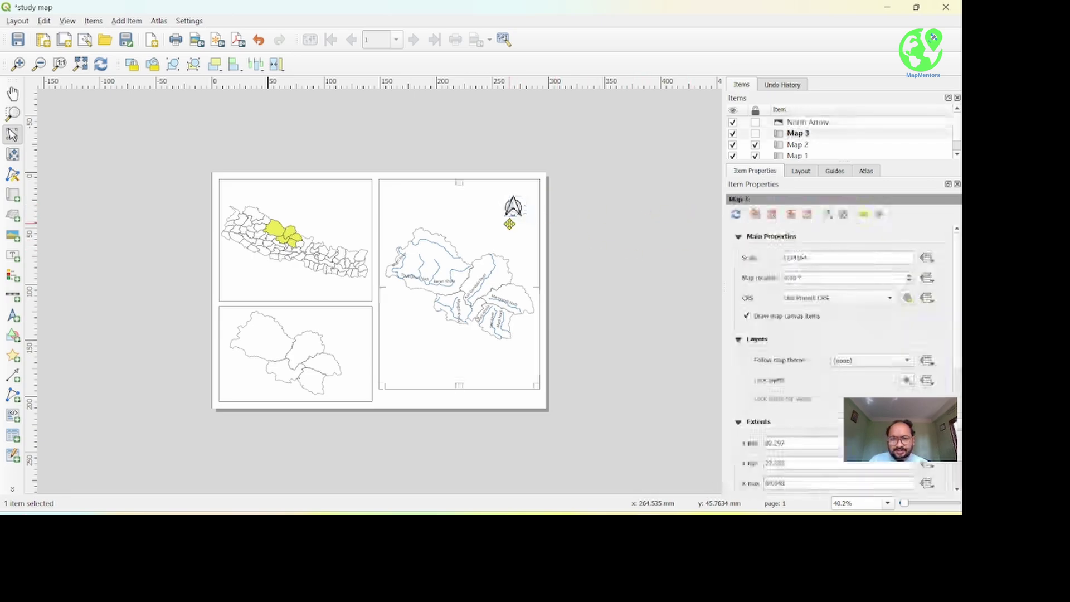
click(511, 199)
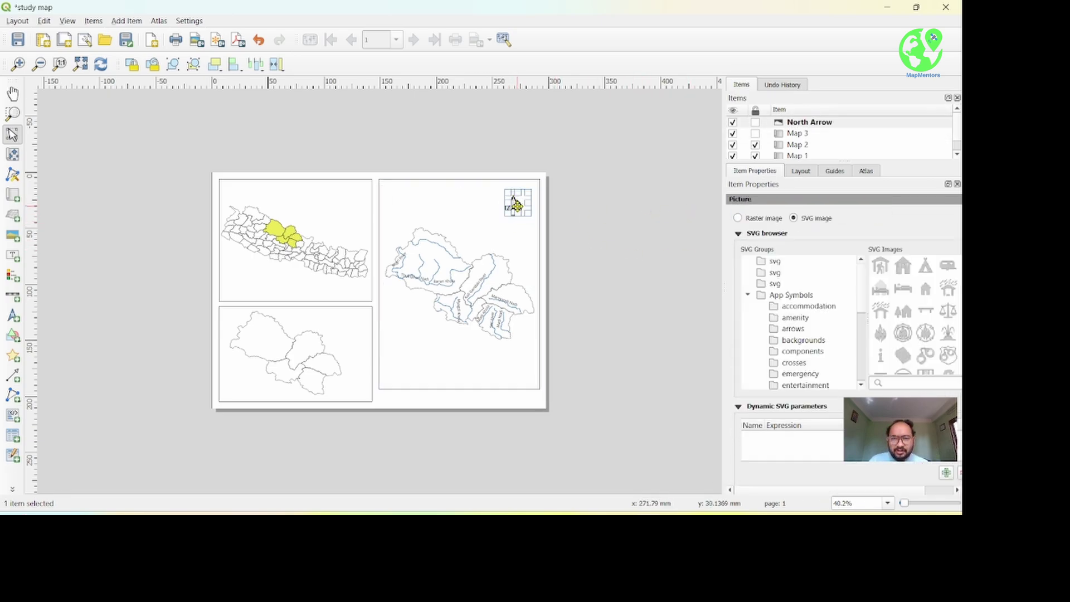
drag(512, 199, 517, 189)
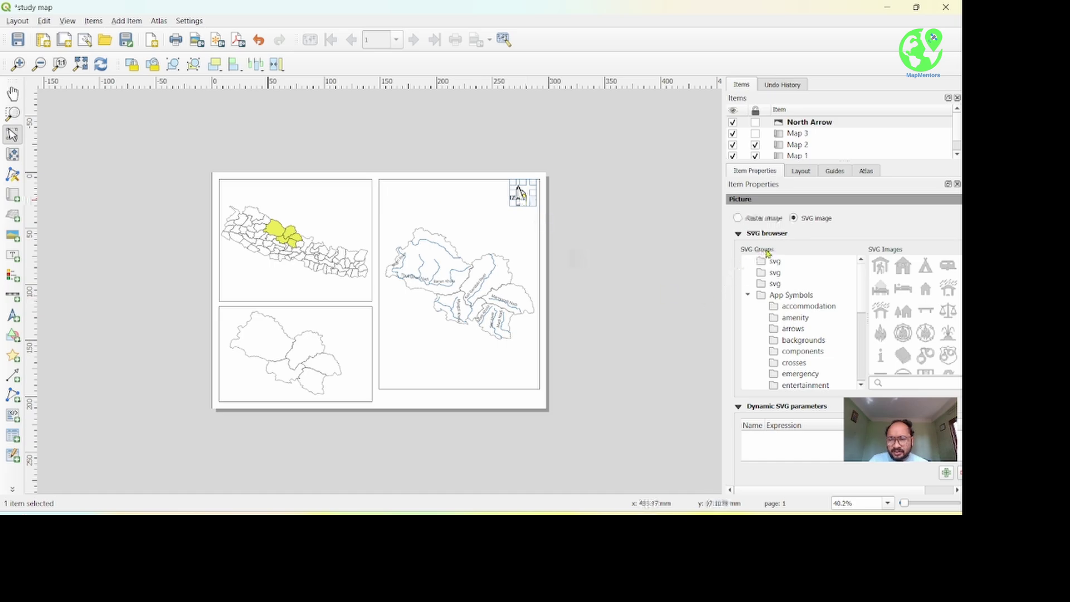
- Set the north arrow's resize mode to Zoom and Resize Frame
click(739, 233)
scroll(765, 332, down, 3)
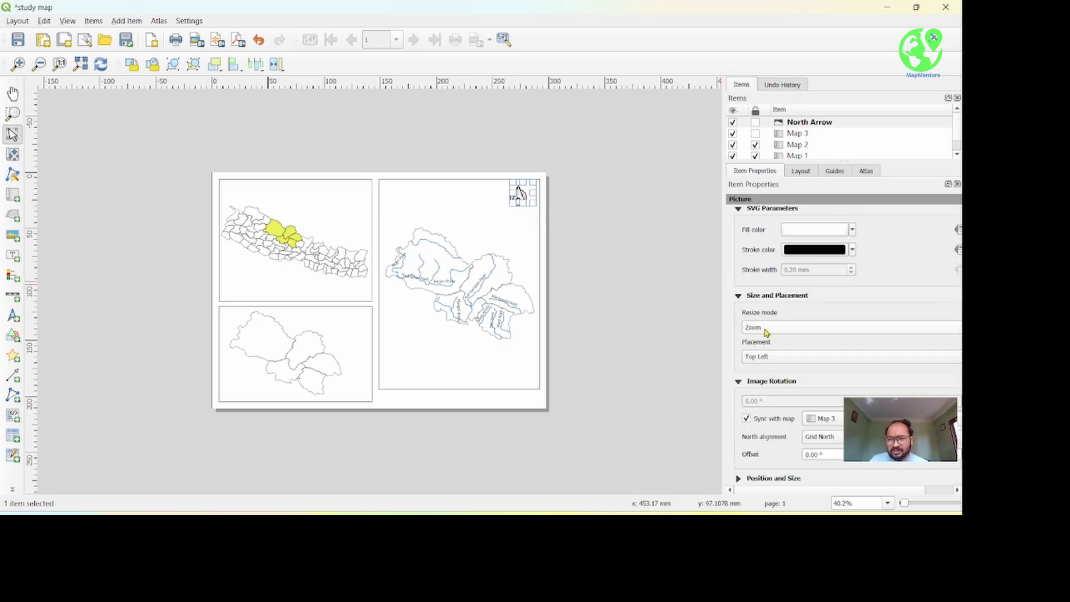
click(765, 332)
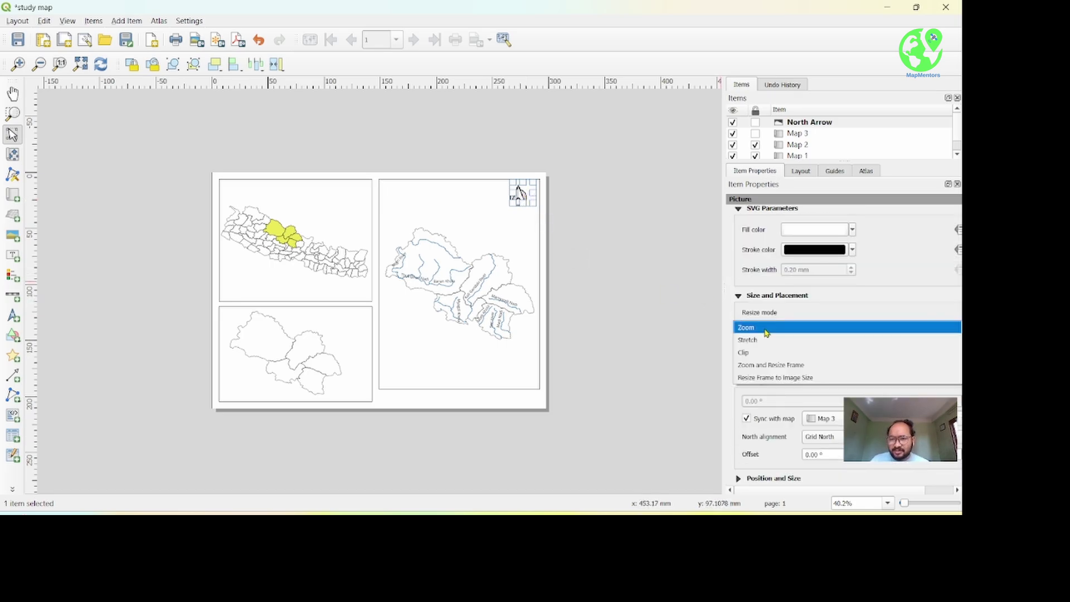
click(776, 364)
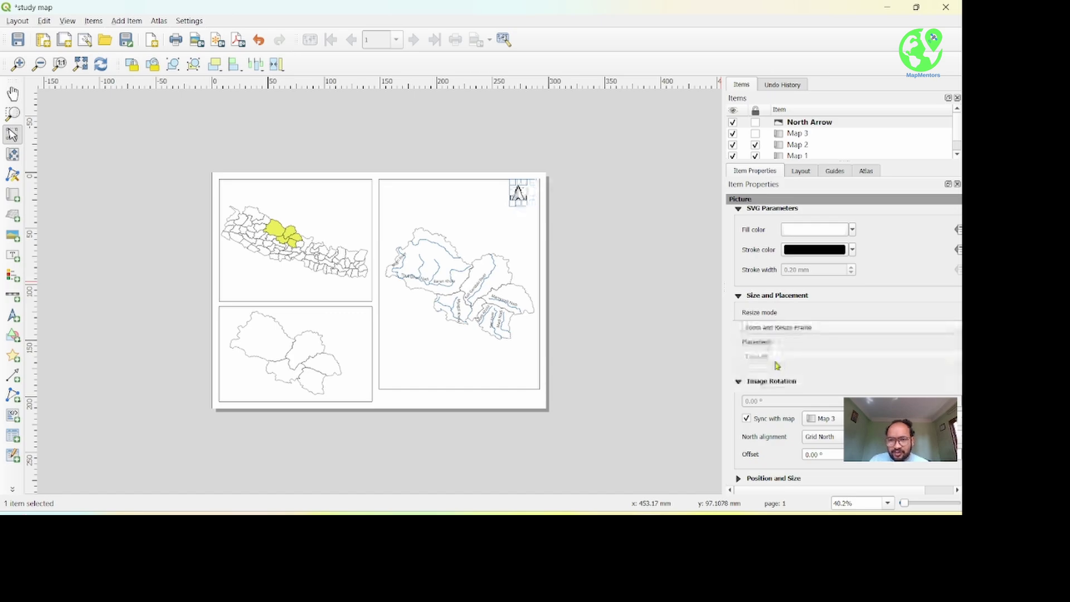
click(642, 232)
click(504, 192)
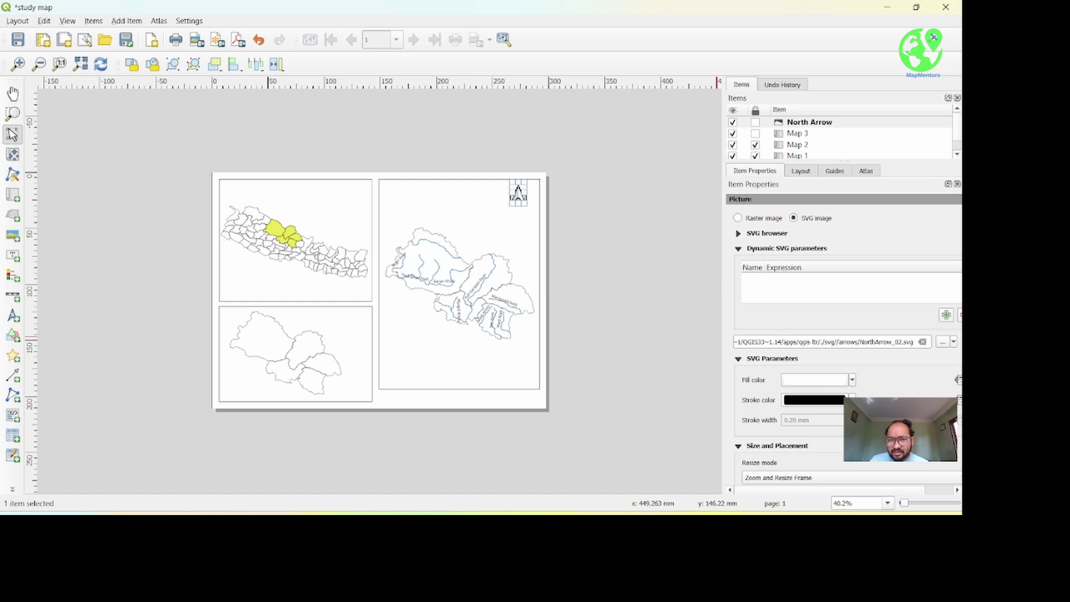
- Fill the north arrow with dark red and shift it slightly towards the lower right within Map 3's corner
click(852, 380)
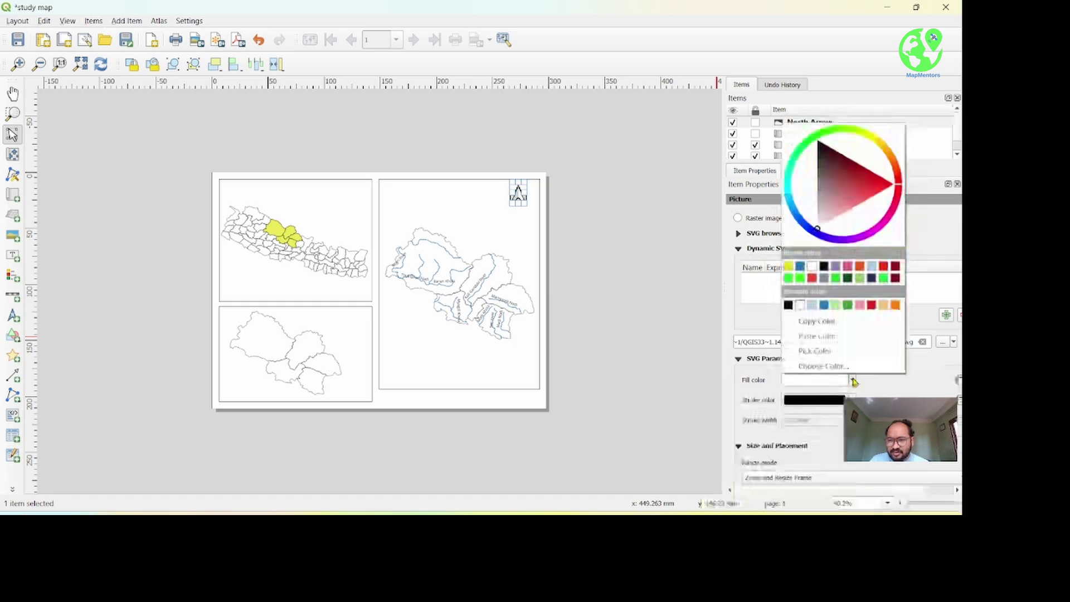
click(895, 272)
click(517, 195)
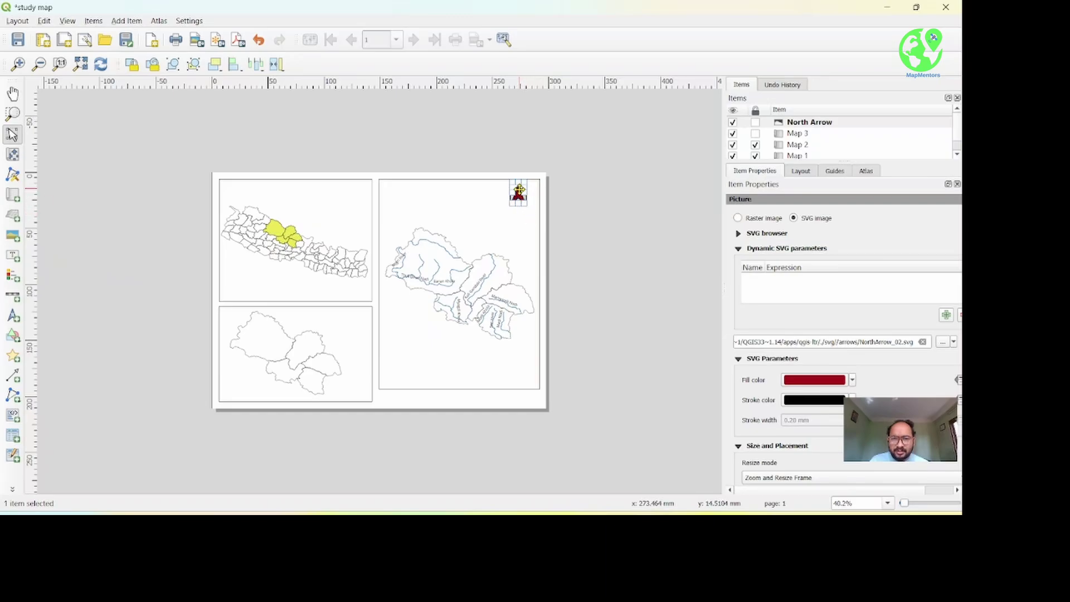
click(518, 192)
drag(518, 193, 525, 196)
click(618, 232)
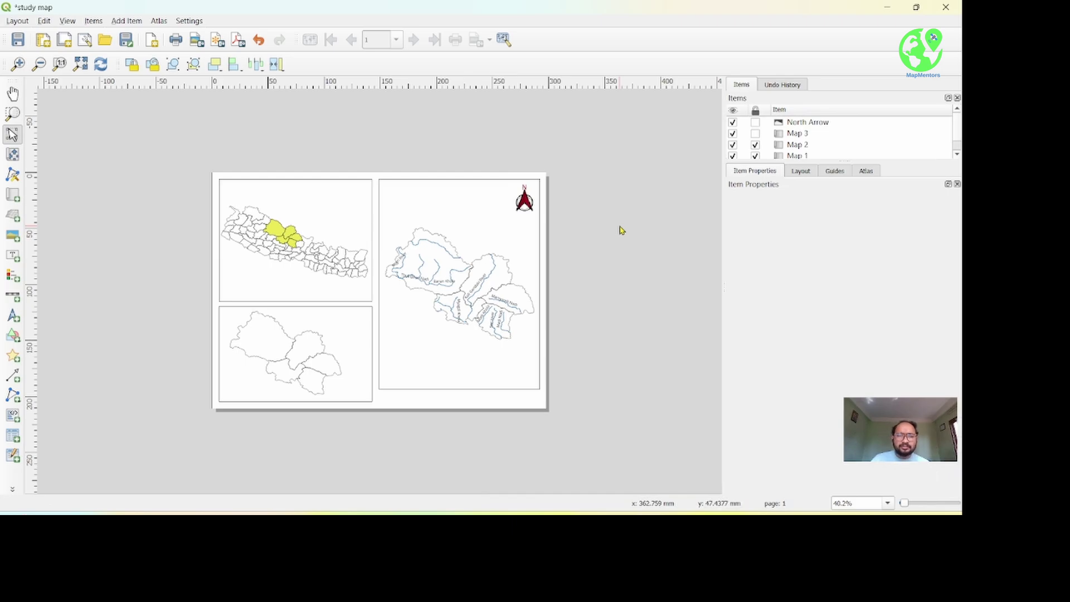
- Add a legend for Map 3 in the empty space at the map's lower-left corner
click(447, 255)
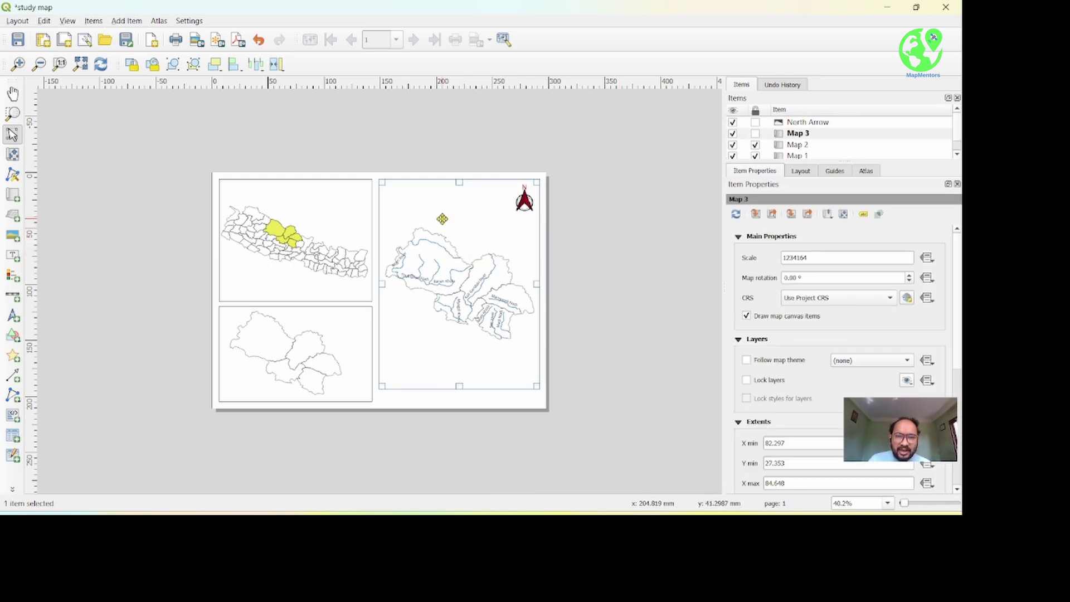
click(127, 21)
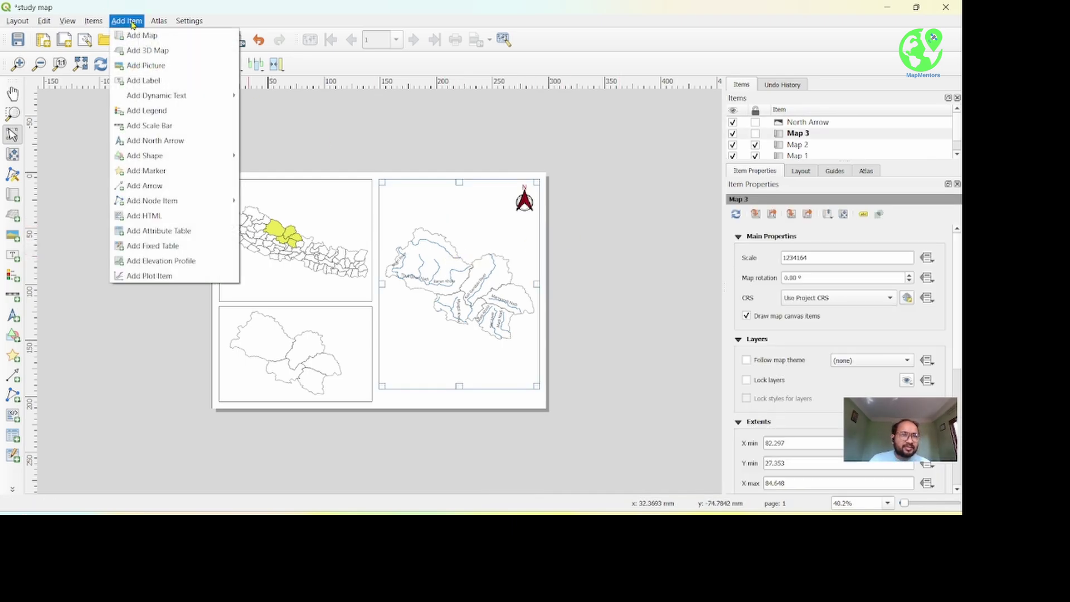
click(167, 111)
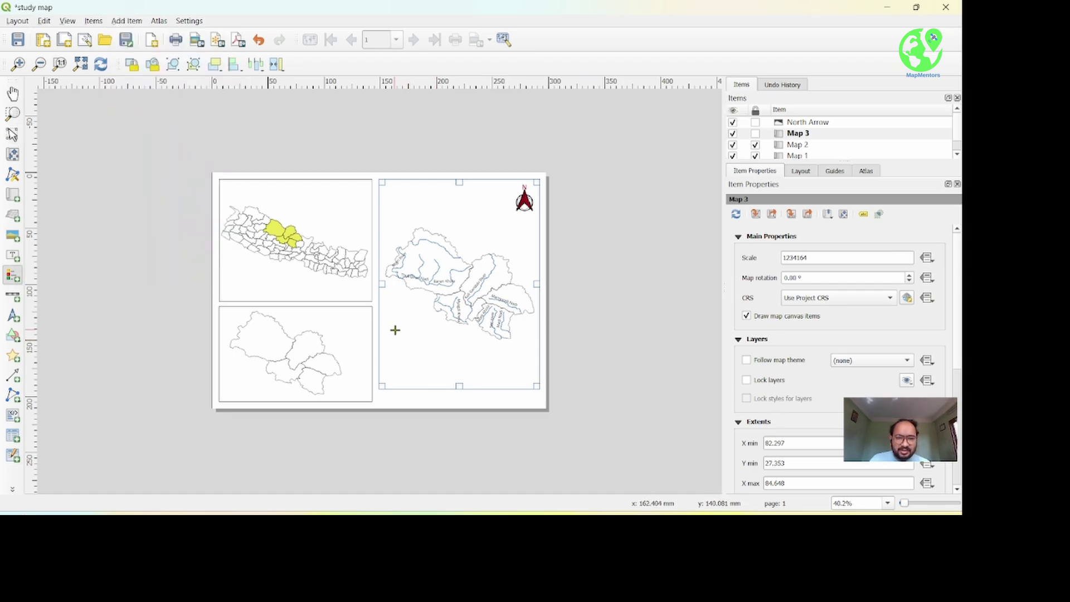
drag(389, 330, 455, 378)
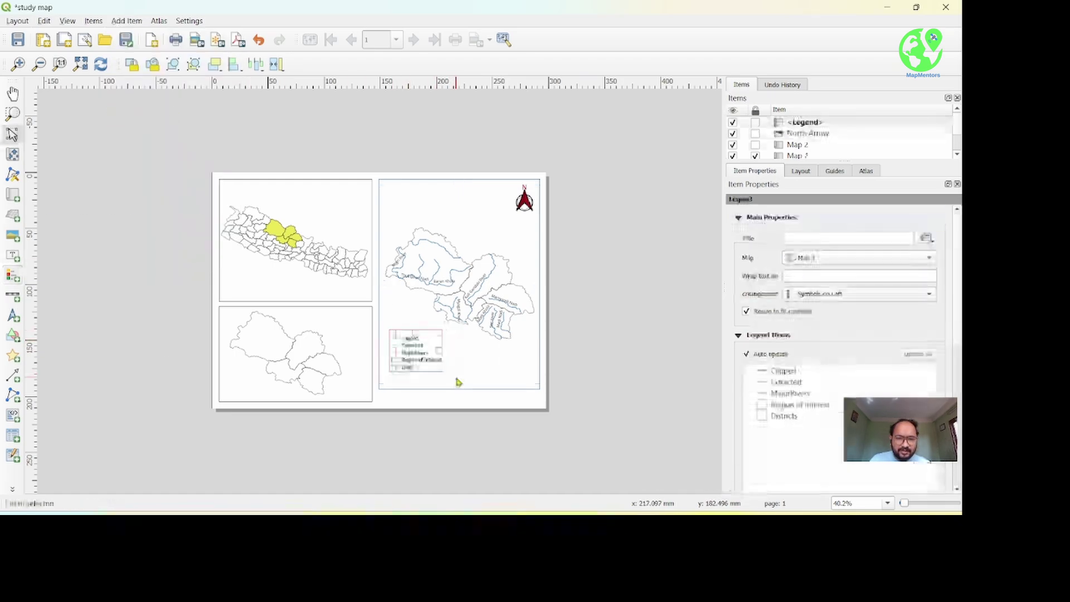
click(476, 356)
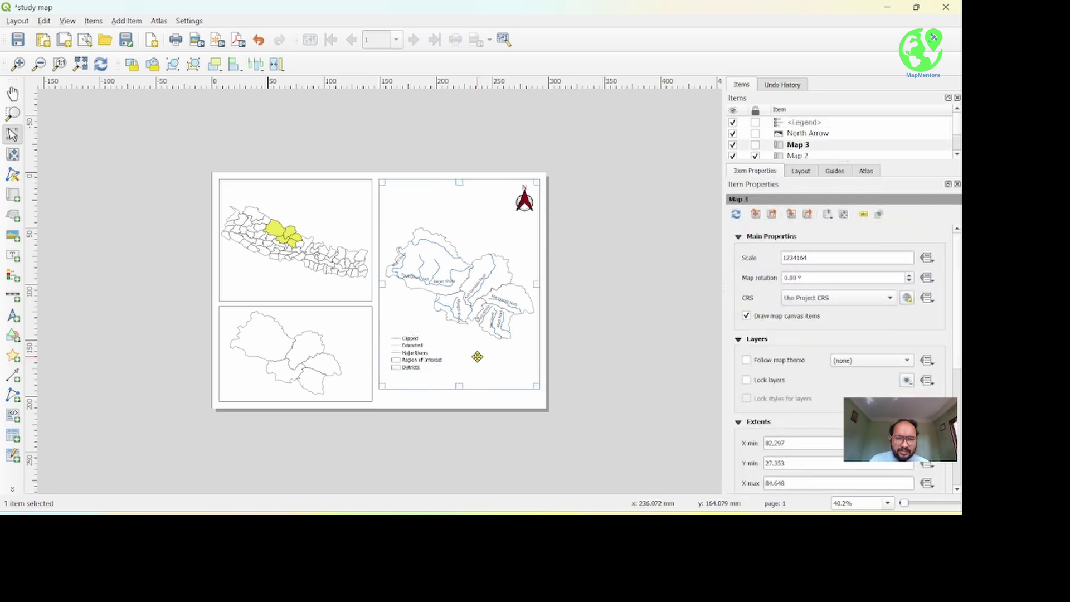
- Rename the Clipped entry in Map 3's legend as "Rivers of ROI"
click(405, 351)
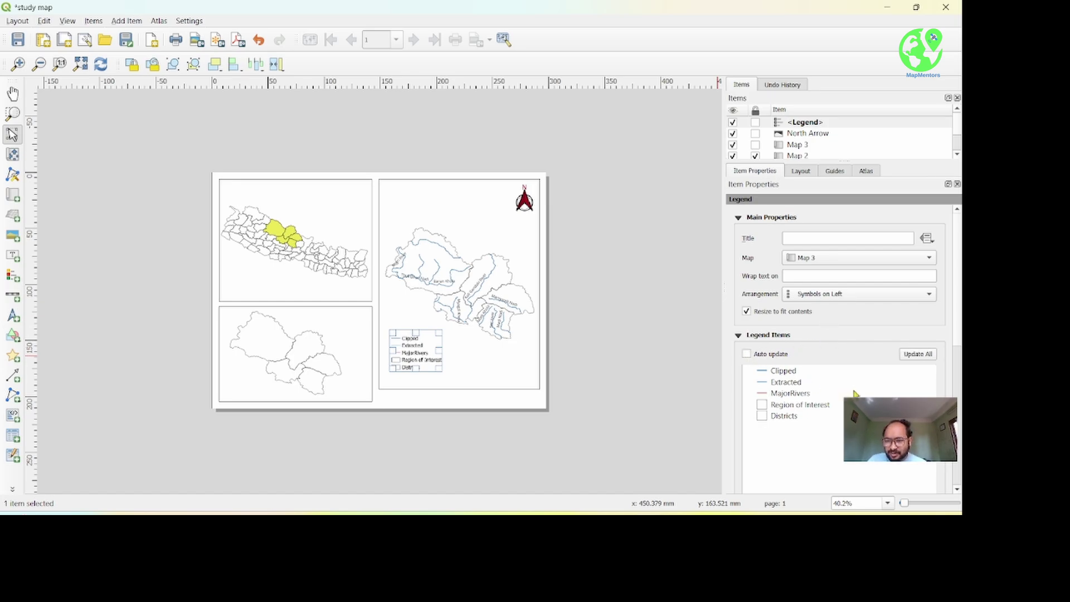
scroll(856, 394, down, 6)
scroll(828, 355, up, 3)
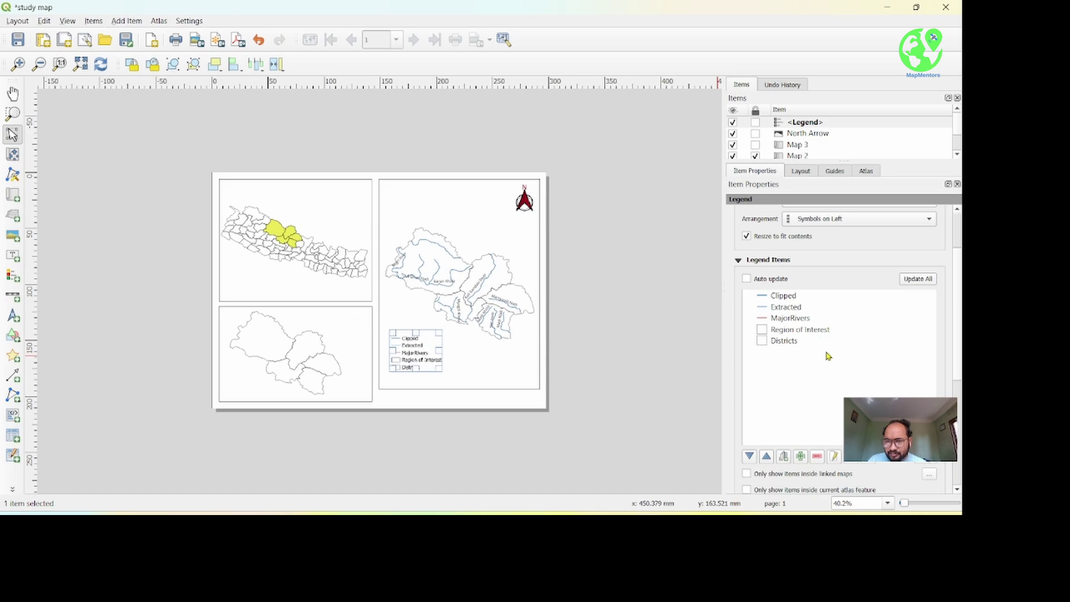
double_click(783, 296)
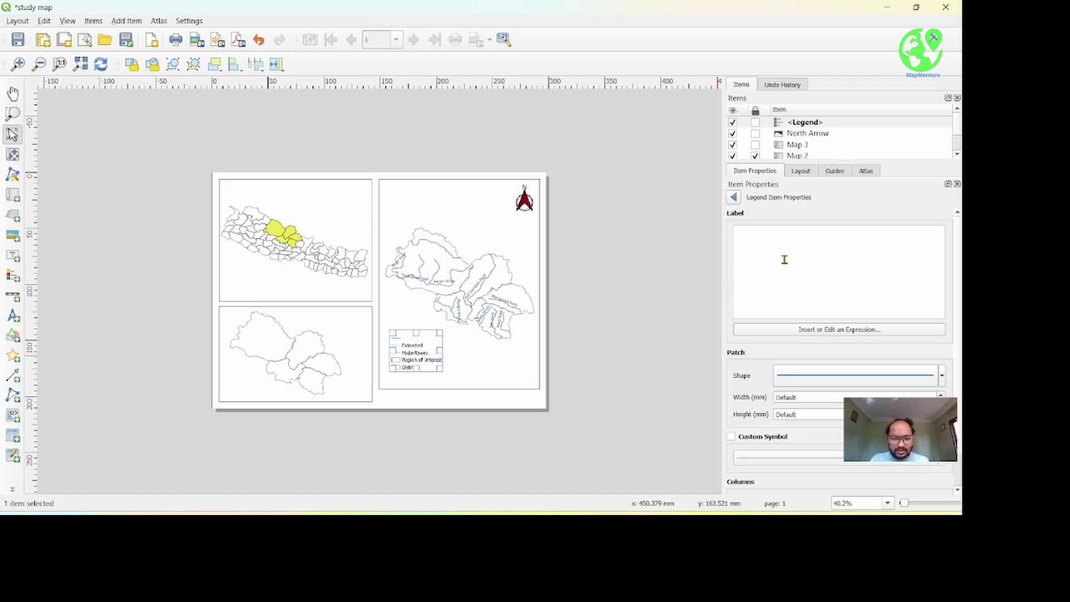
text(Rivers of ROI)
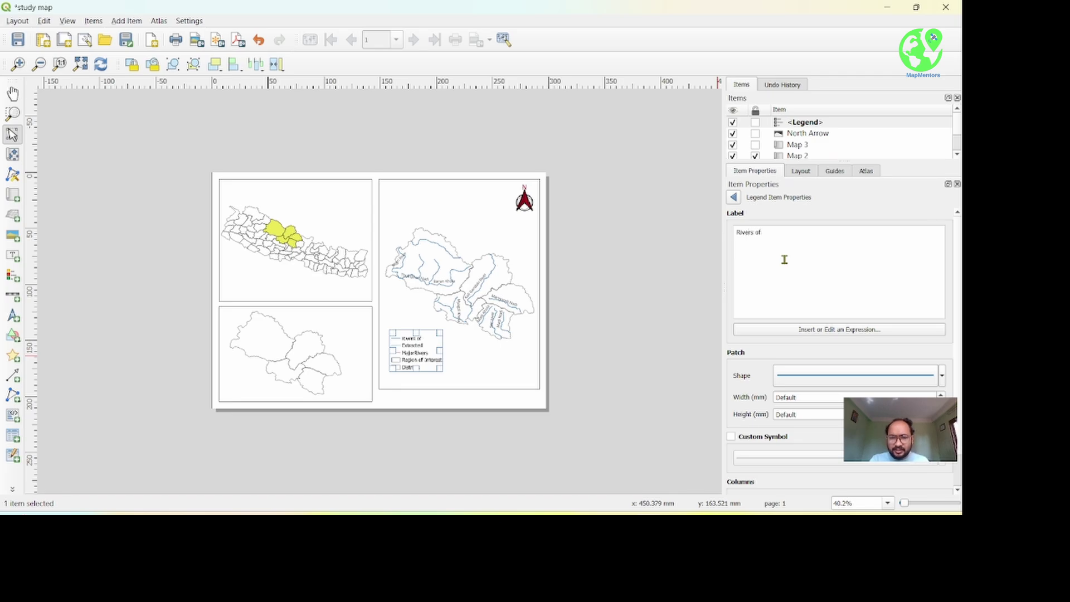
click(733, 197)
- Remove the Extracted and MajorRivers entries from the legend
click(796, 308)
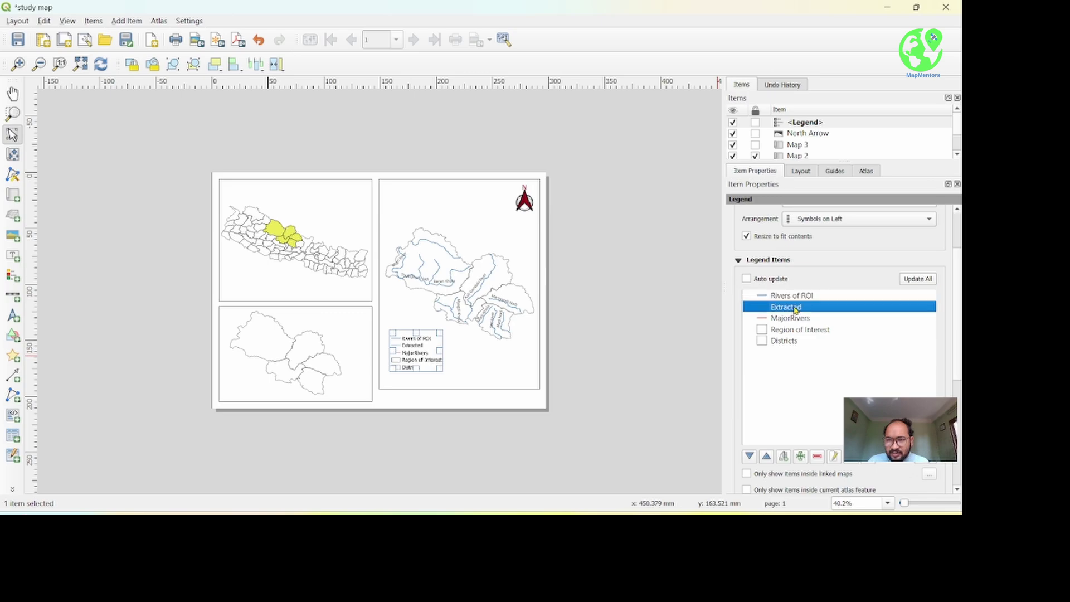
click(817, 458)
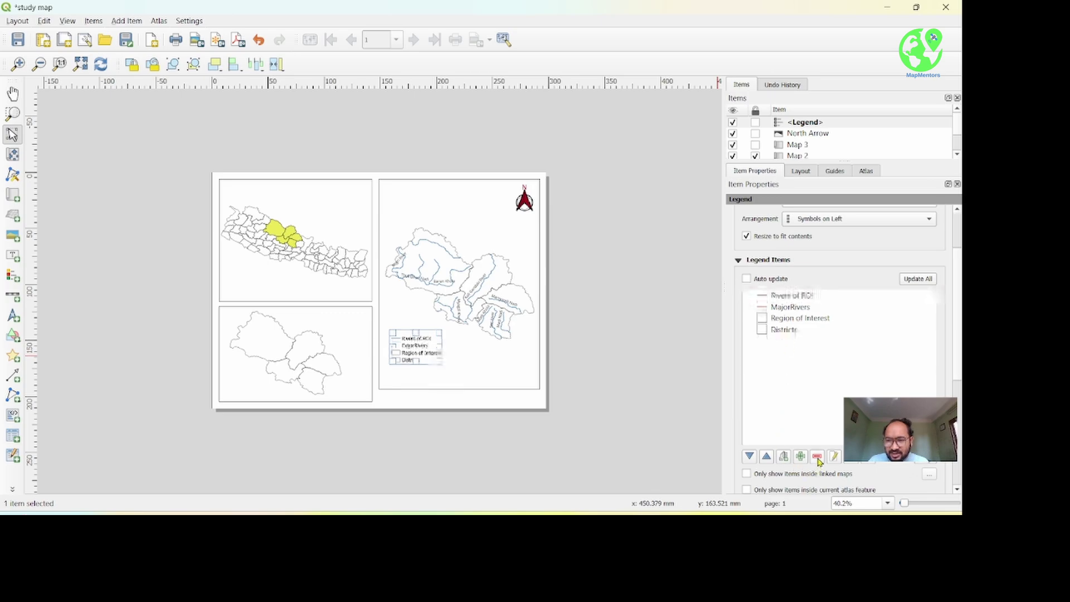
click(784, 310)
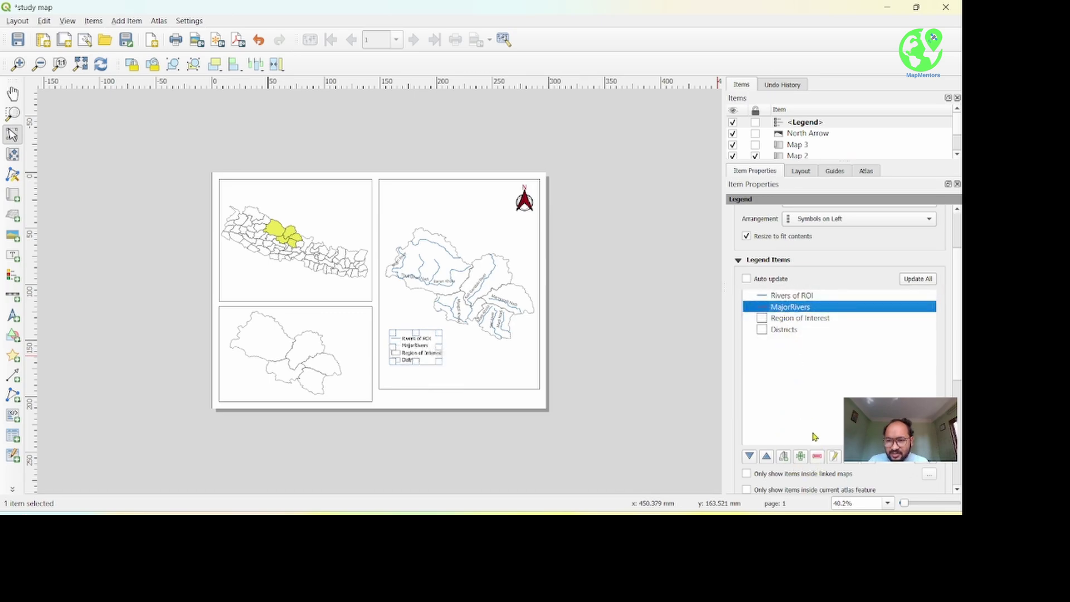
click(817, 457)
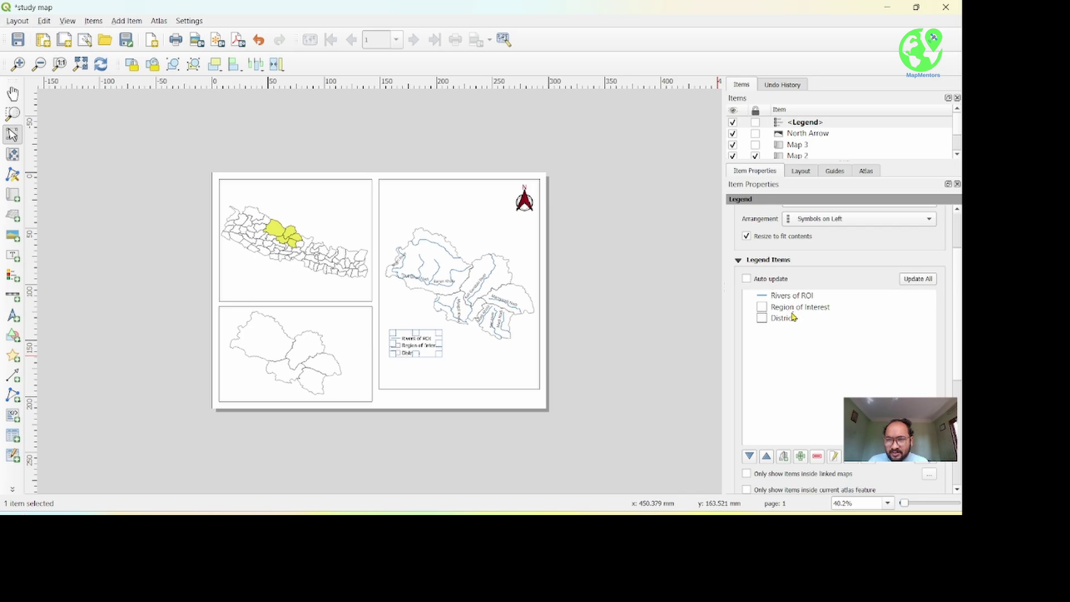
- Rename the Districts legend entry as "Districts of Nepal"
double_click(791, 319)
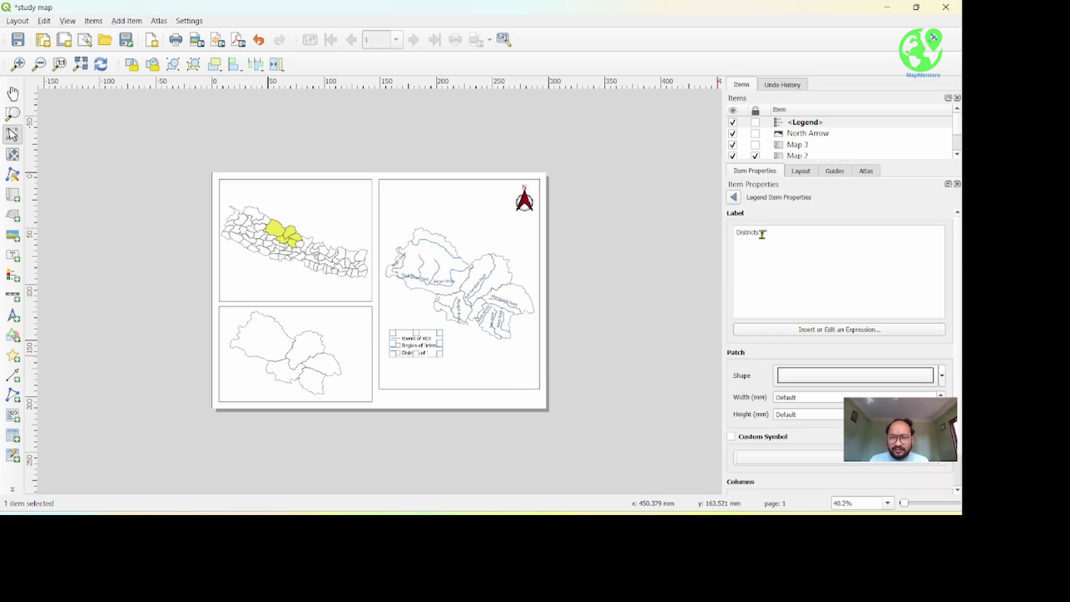
text(of Nepal)
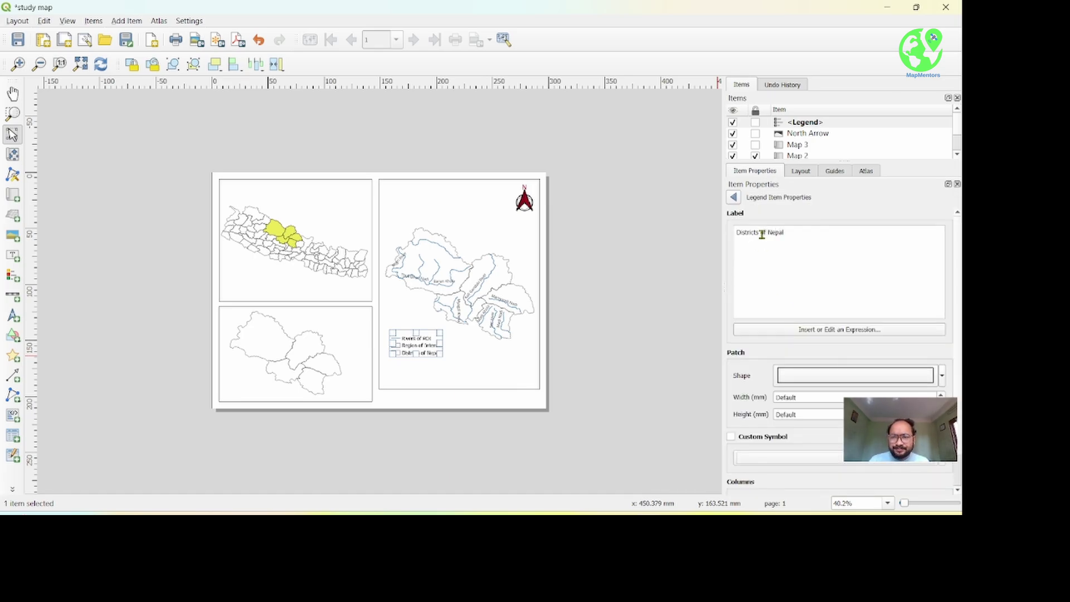
click(734, 197)
- Move the legend down and slightly left, close to Map 3's lower-left corner
click(663, 314)
click(410, 346)
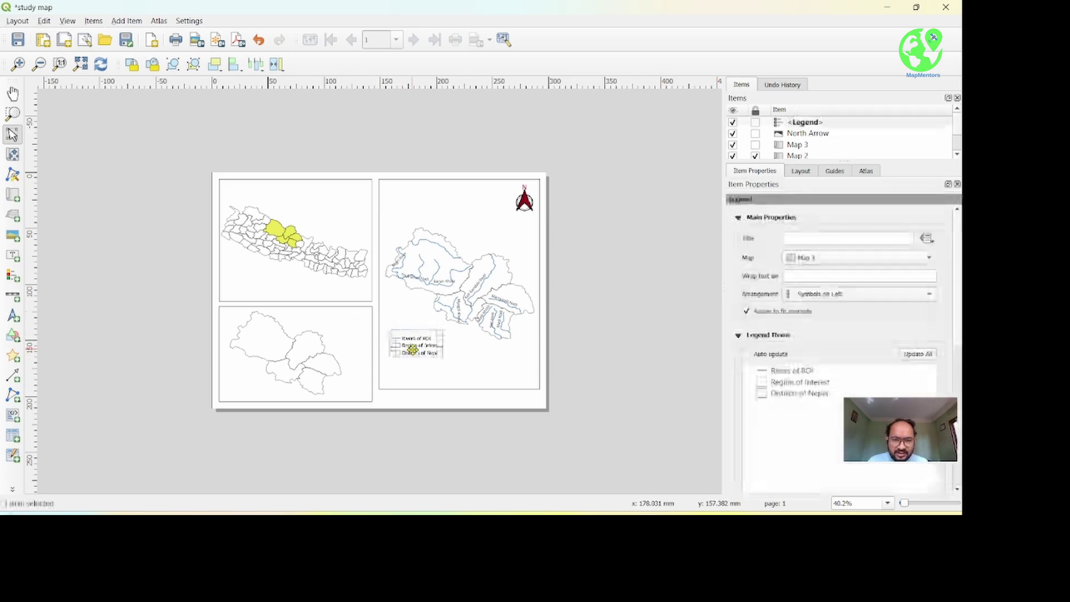
drag(409, 344, 402, 371)
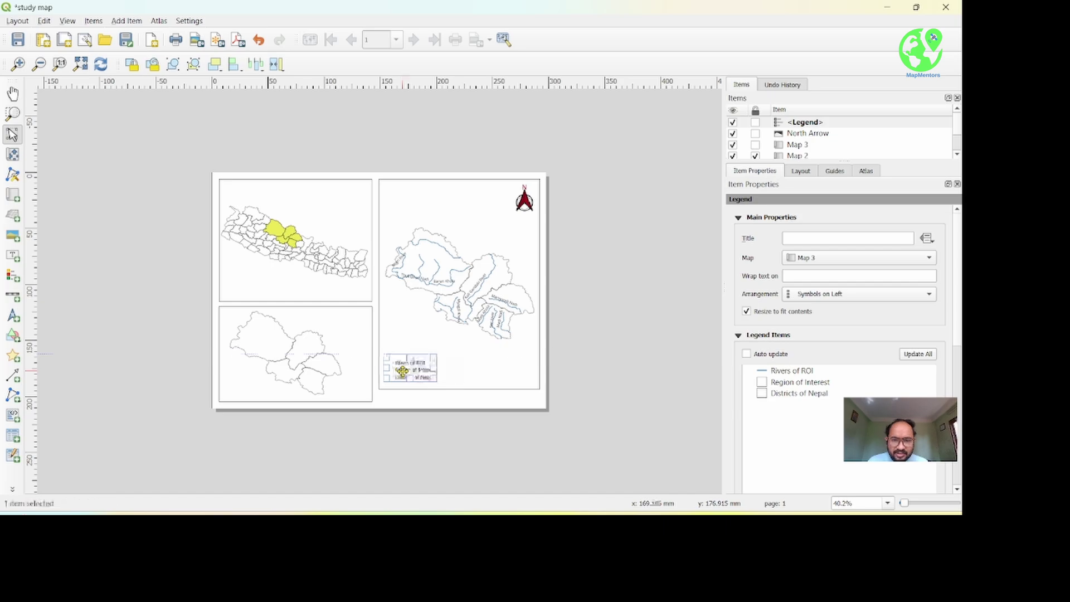
- Set the legend's title font to Open Sans
click(739, 334)
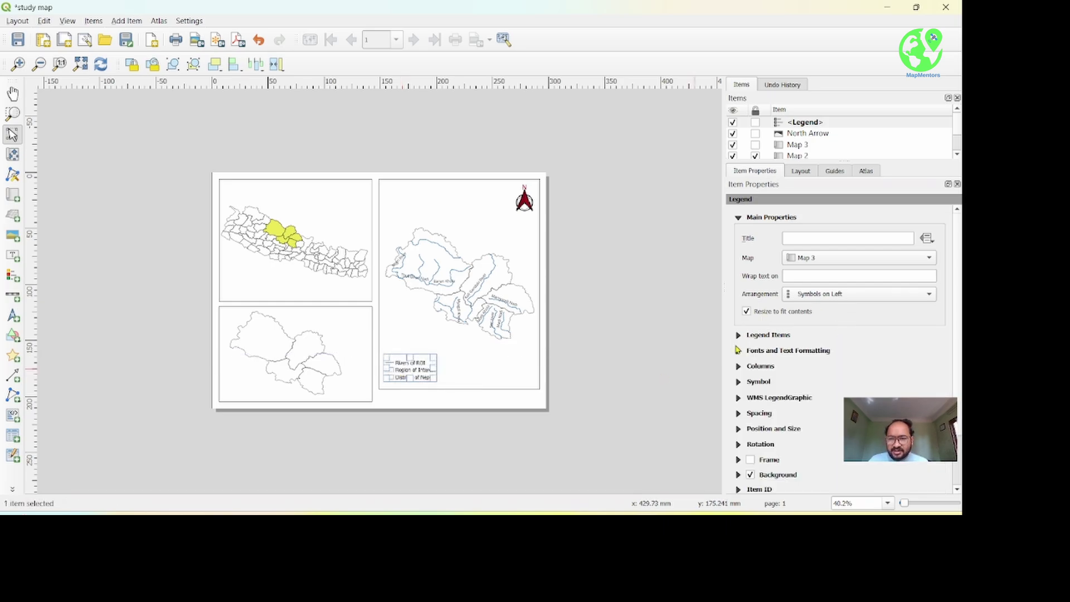
click(737, 350)
click(829, 276)
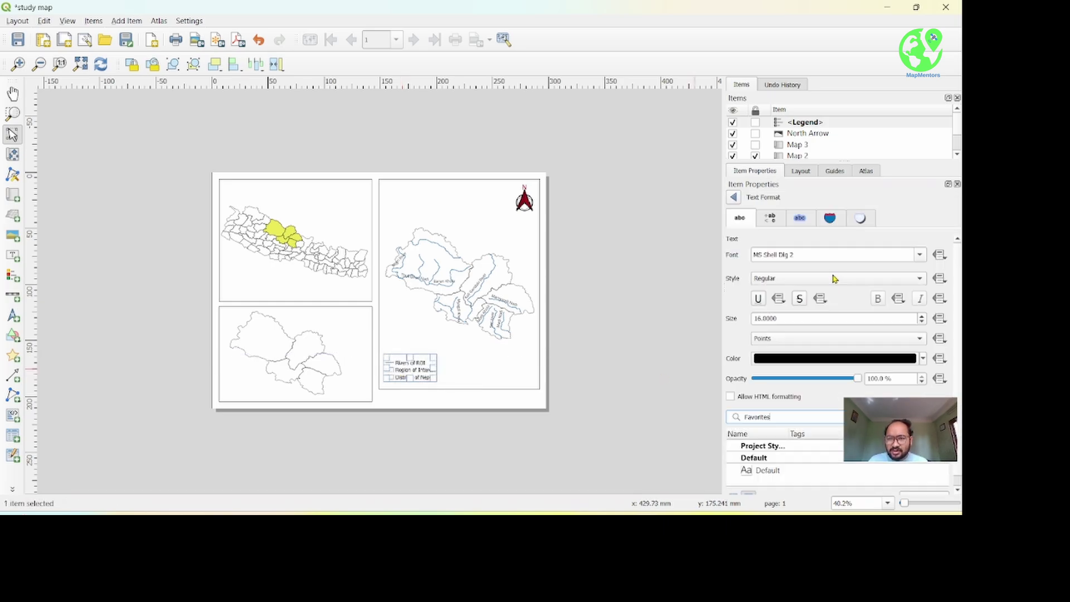
triple_click(806, 255)
text(open Sans)
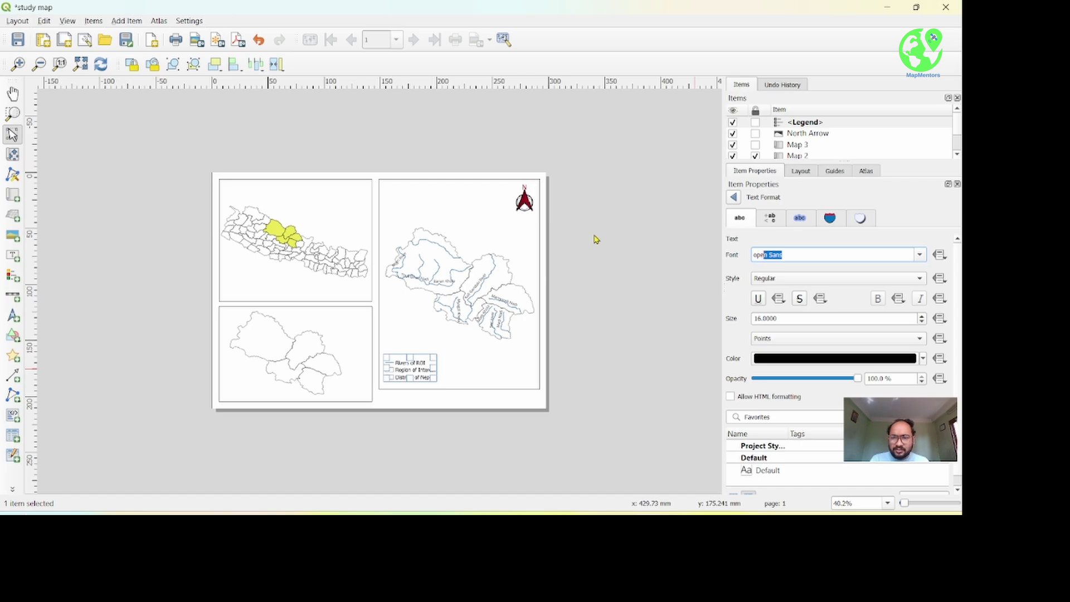
click(735, 200)
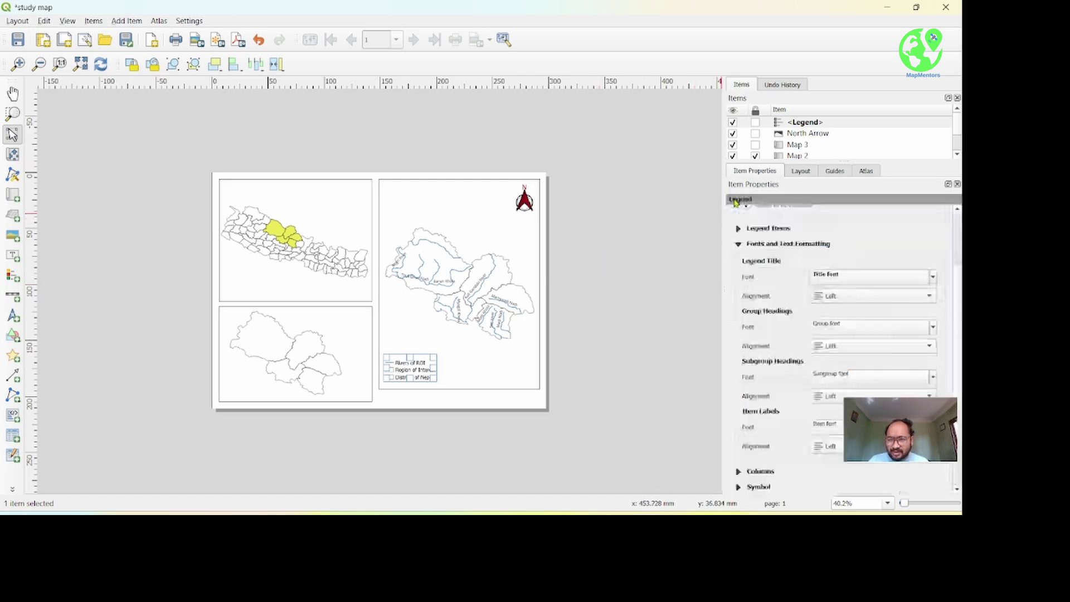
- Set the legend's item label font to Open Sans in the Medium style
scroll(741, 388, down, 2)
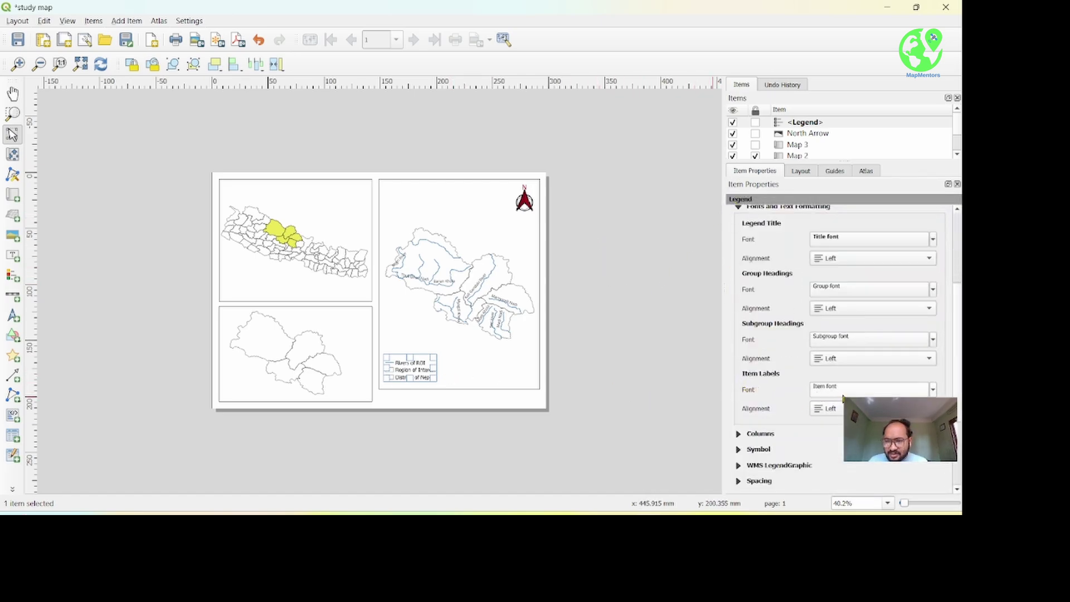
click(842, 395)
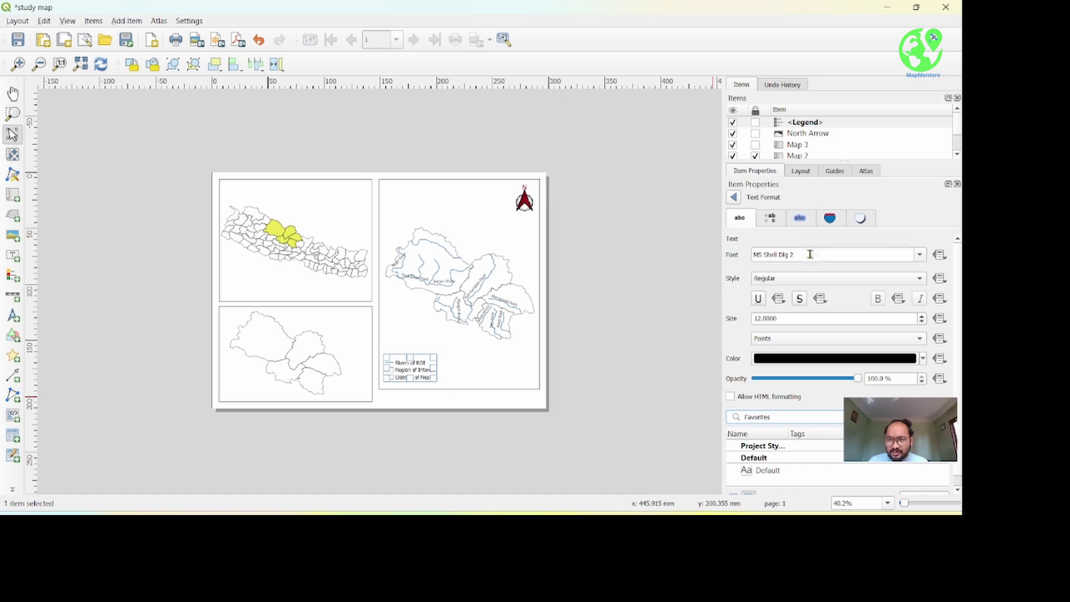
triple_click(809, 254)
text(Open Sans)
key(Return)
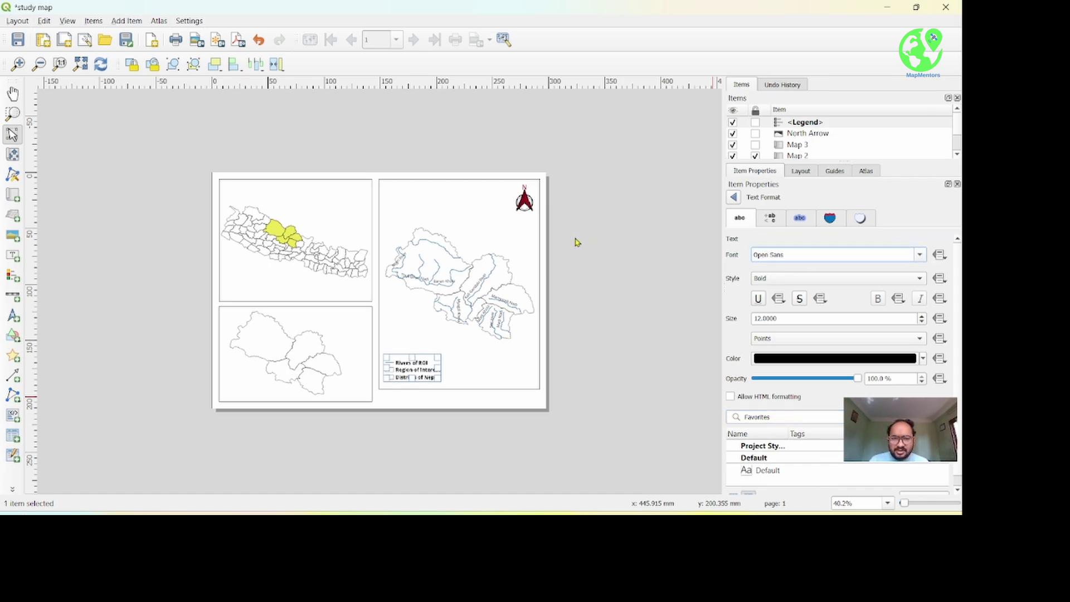
click(798, 279)
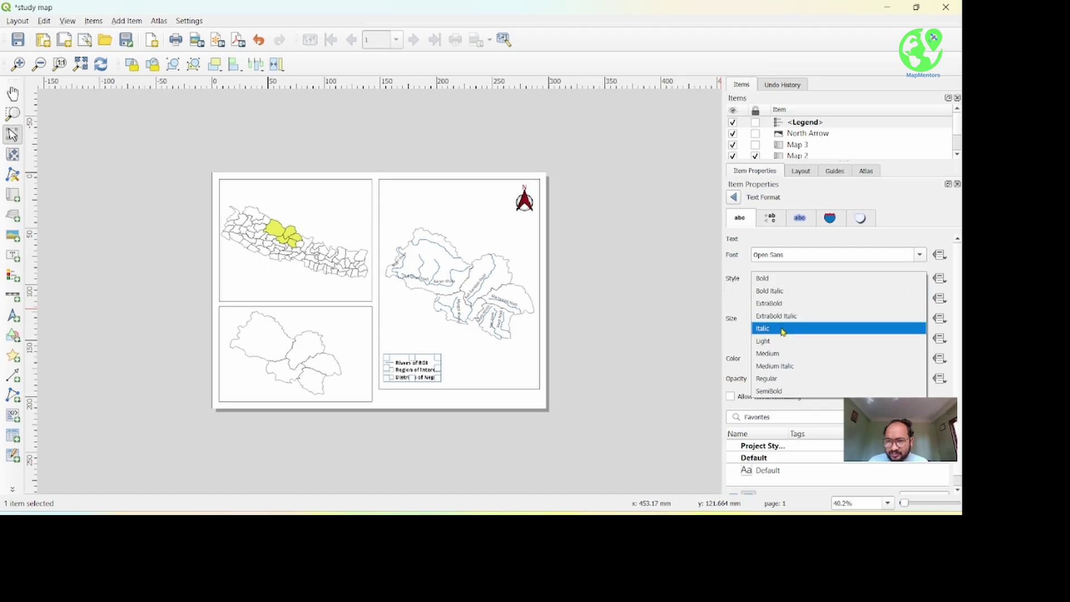
click(782, 354)
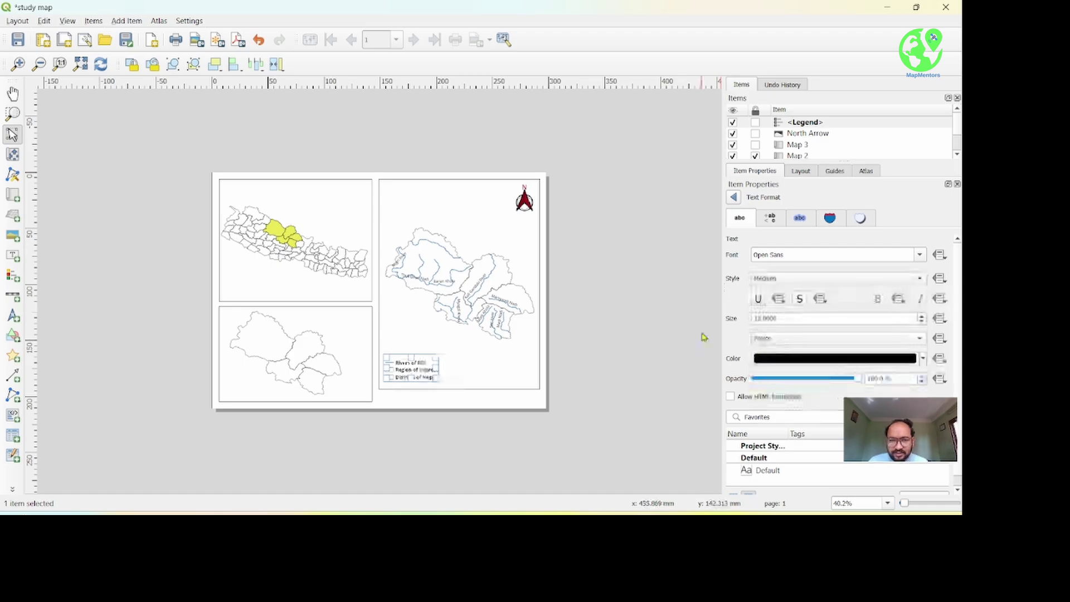
click(623, 325)
- Nudge the legend slightly down and left so it sits tightly in Map 3's lower-left corner
click(417, 368)
scroll(416, 369, up, 1)
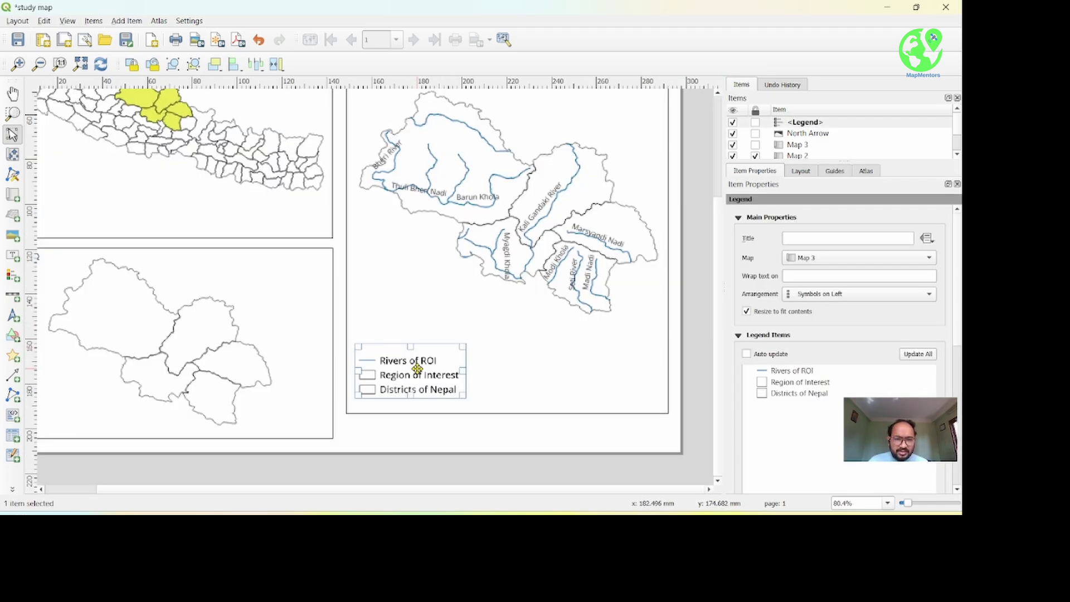
drag(398, 367, 392, 376)
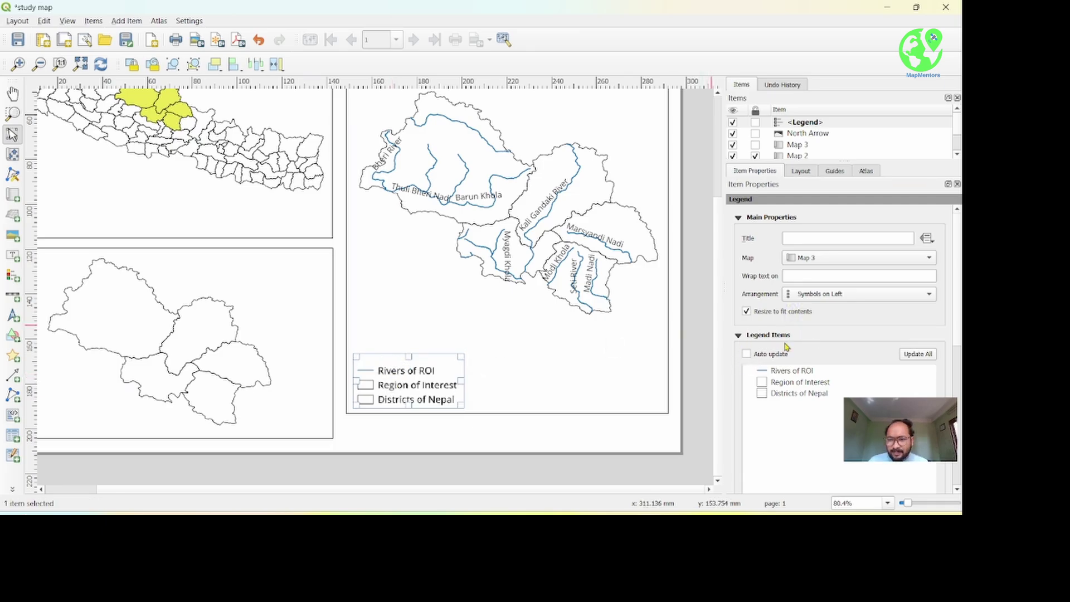
- Enable a frame around the legend
scroll(785, 346, down, 5)
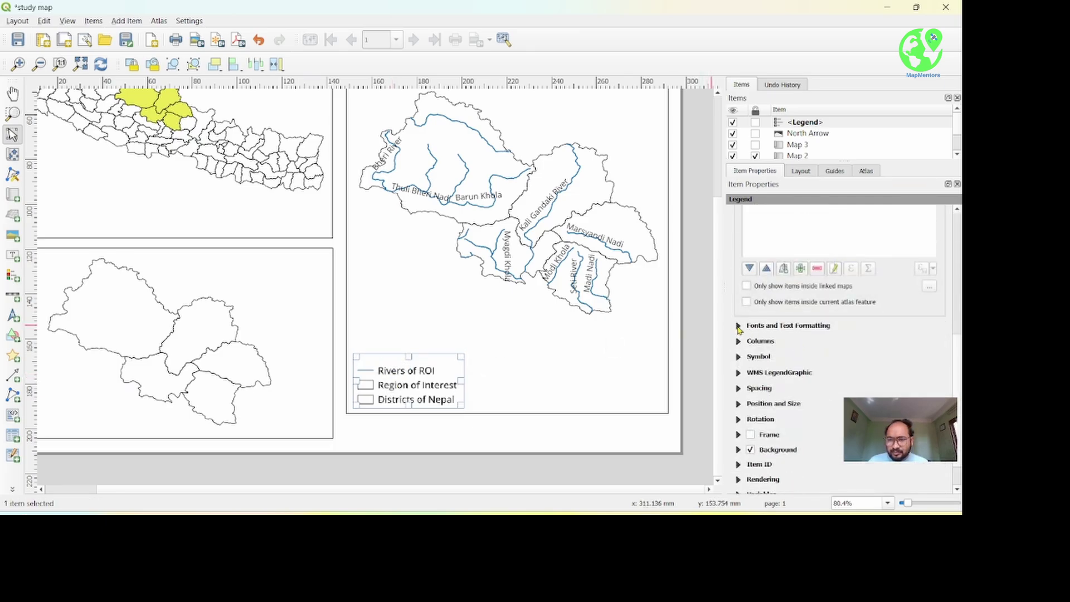
scroll(738, 329, down, 2)
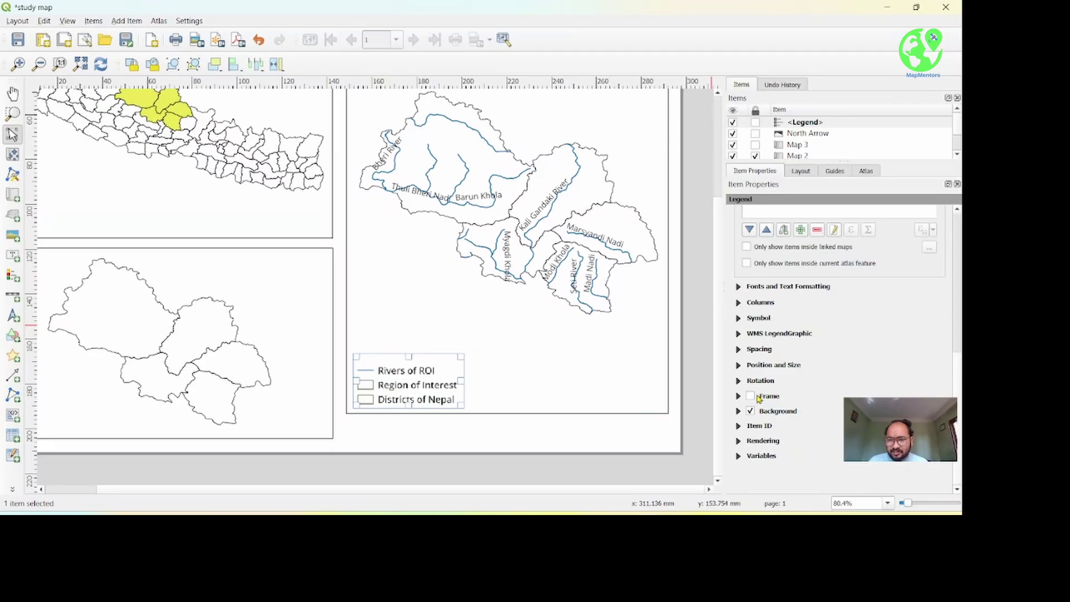
click(750, 396)
click(530, 383)
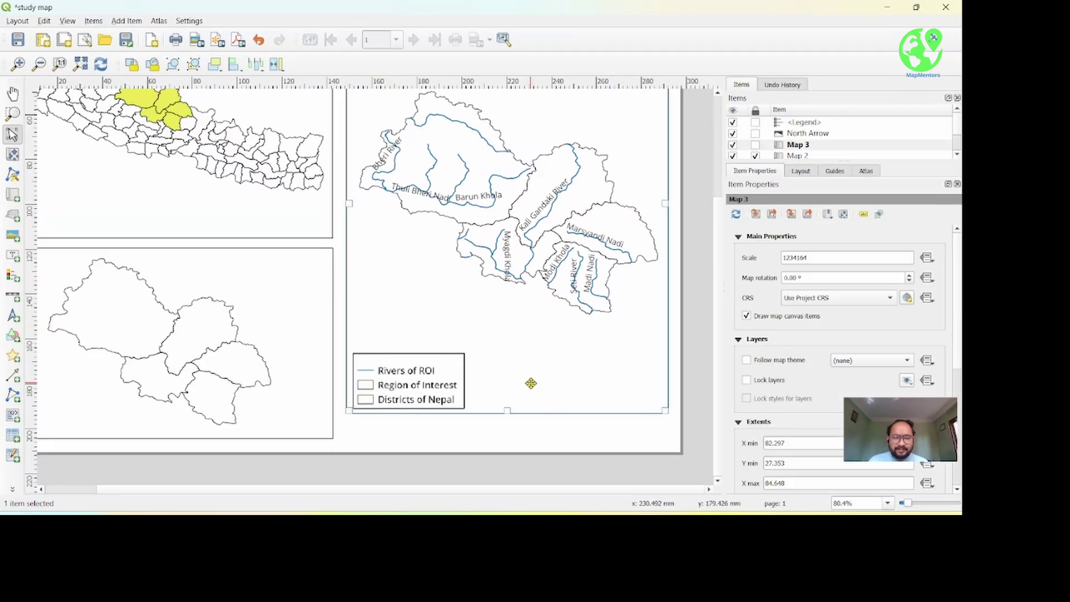
scroll(531, 383, up, 2)
scroll(530, 382, down, 5)
scroll(530, 384, up, 3)
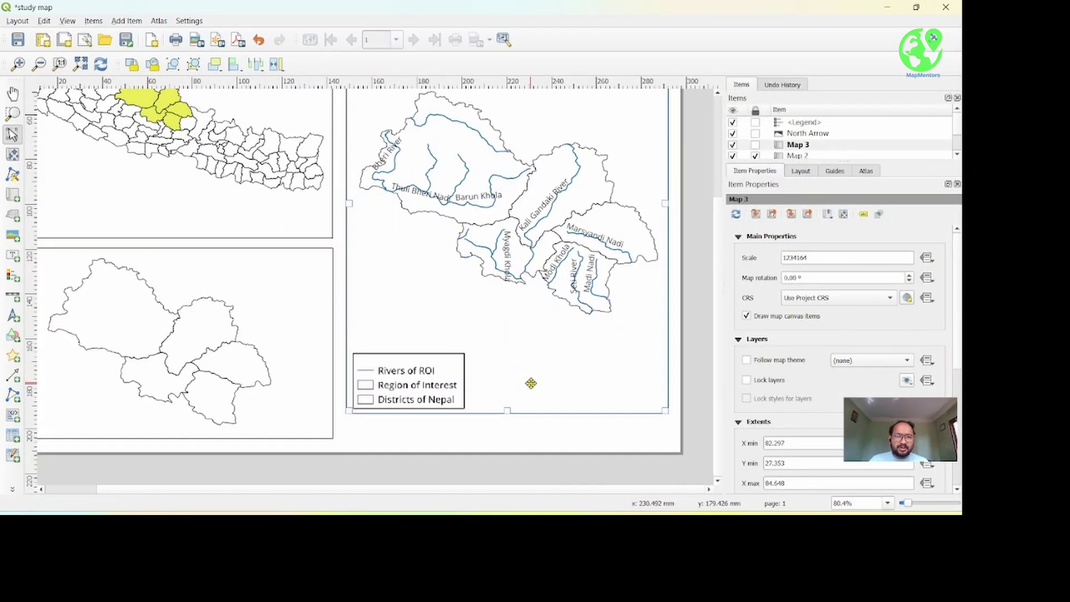
scroll(530, 383, down, 1)
drag(440, 221, 471, 221)
key(ctrl+z)
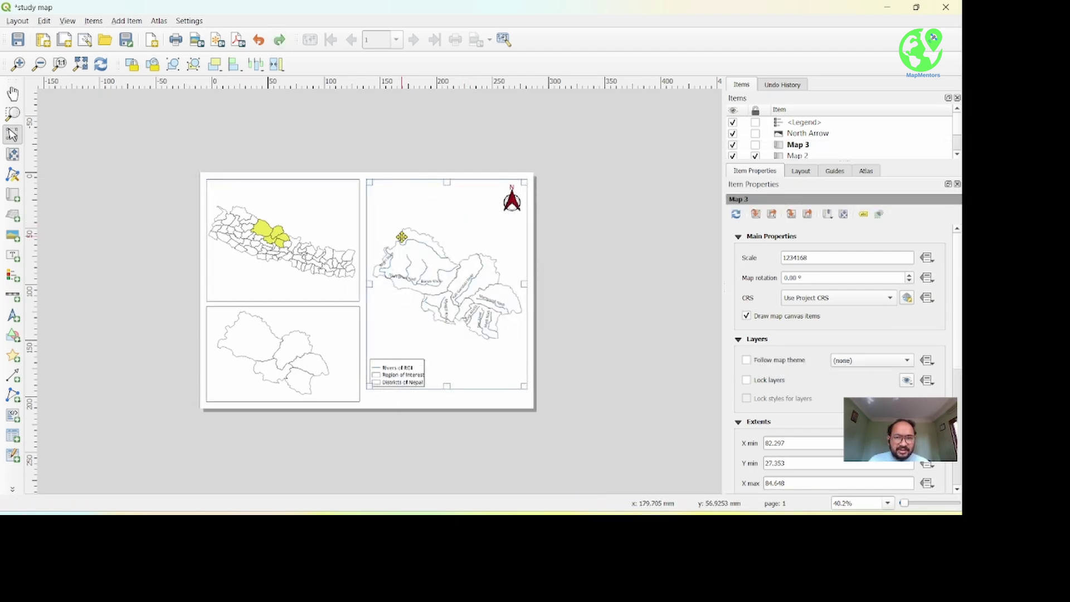
- Add a scale bar for Map 3 and move it into the page margin just below the map's frame
click(138, 21)
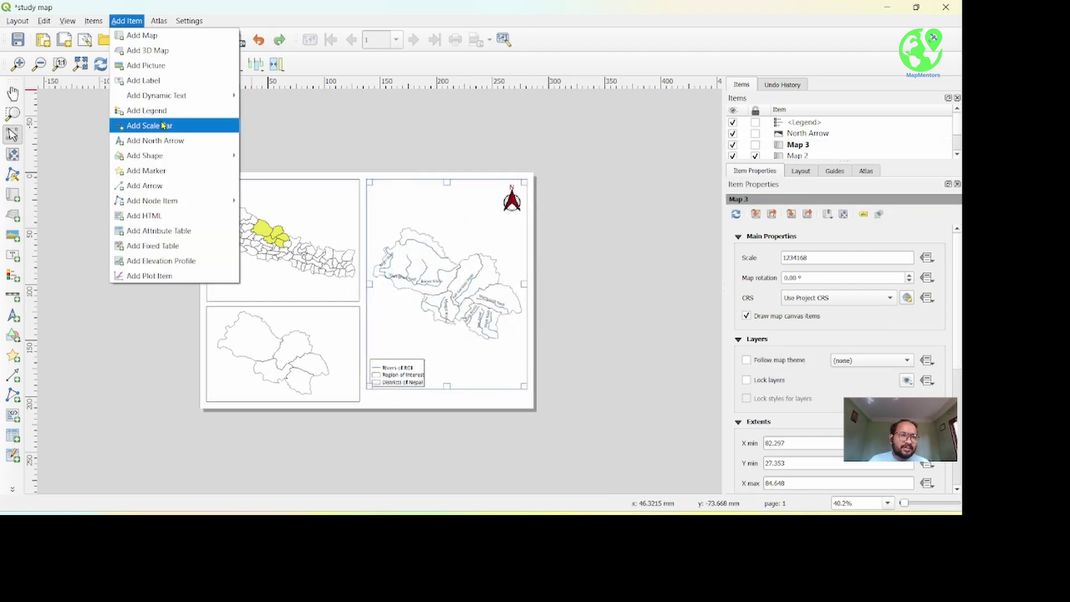
click(161, 123)
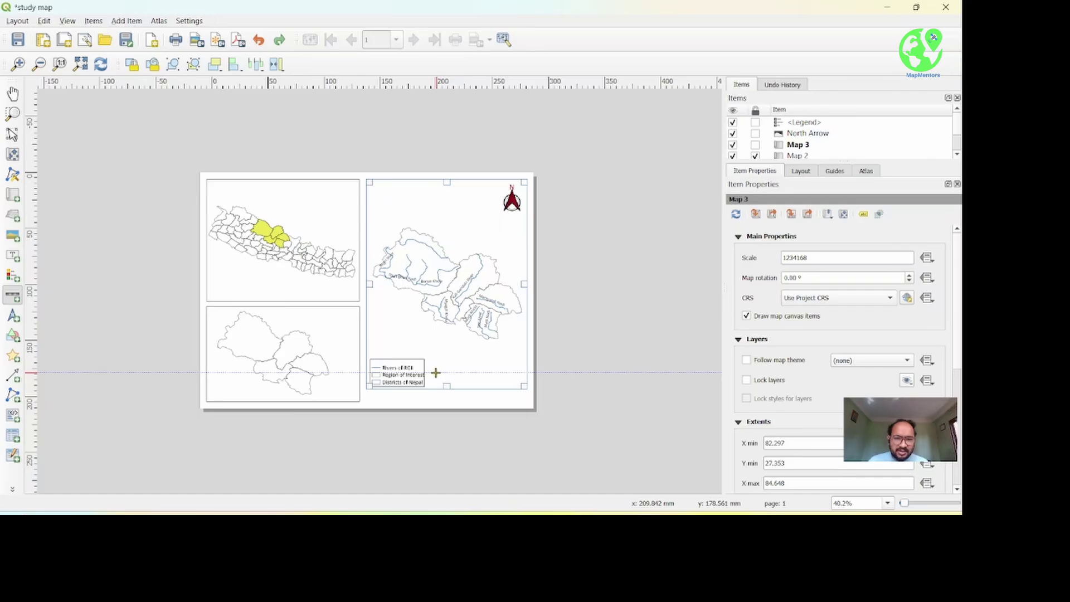
drag(435, 372, 520, 381)
click(467, 410)
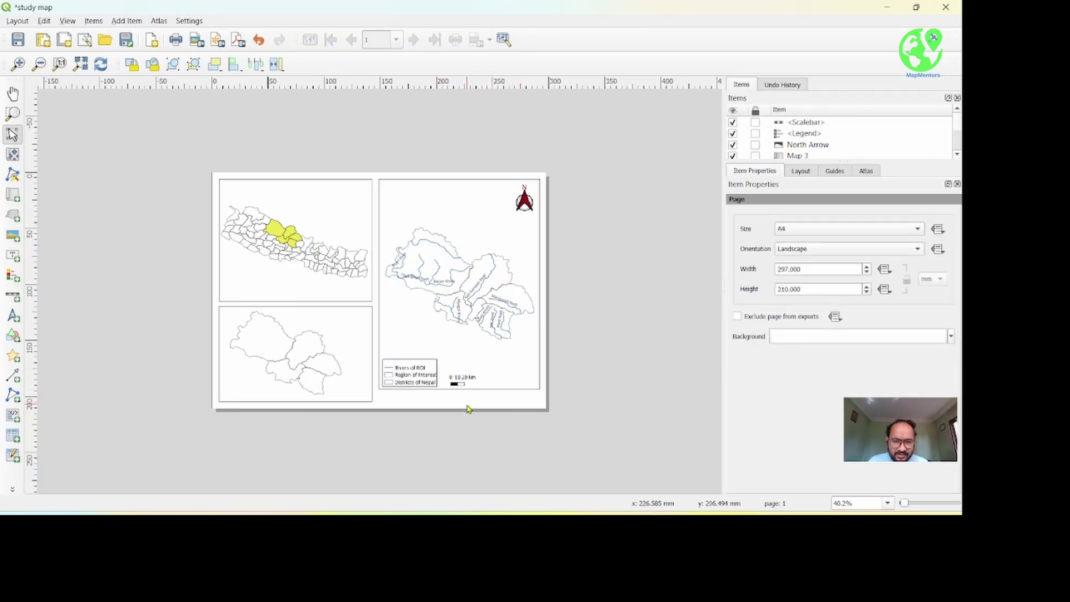
scroll(467, 410, up, 1)
drag(504, 392, 564, 434)
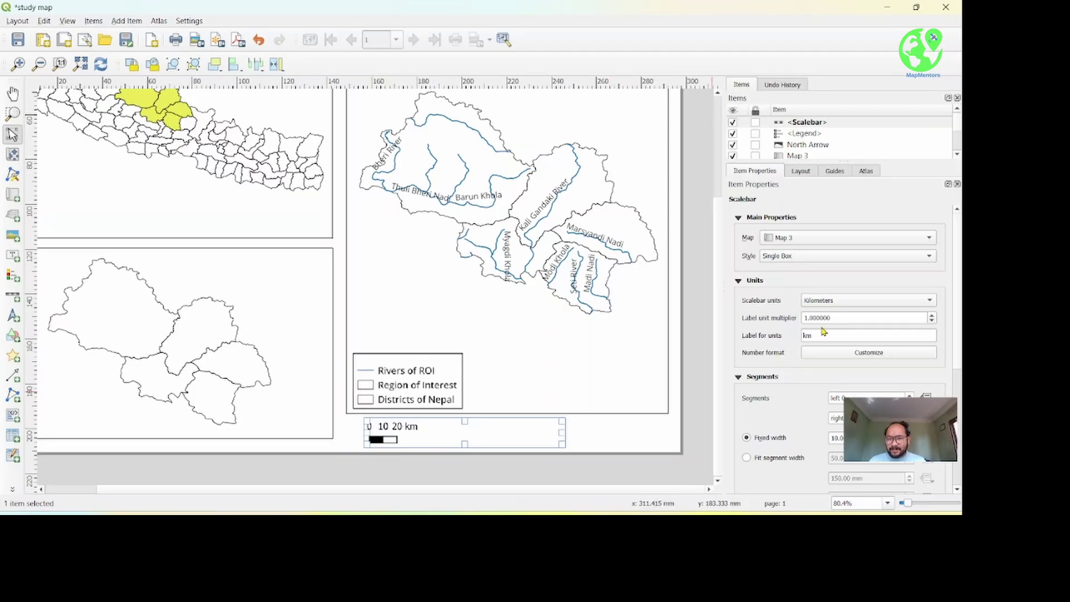
- Set the scale bar's label unit multiplier to 0.5 and its fixed segment width to 36 units
scroll(795, 357, down, 3)
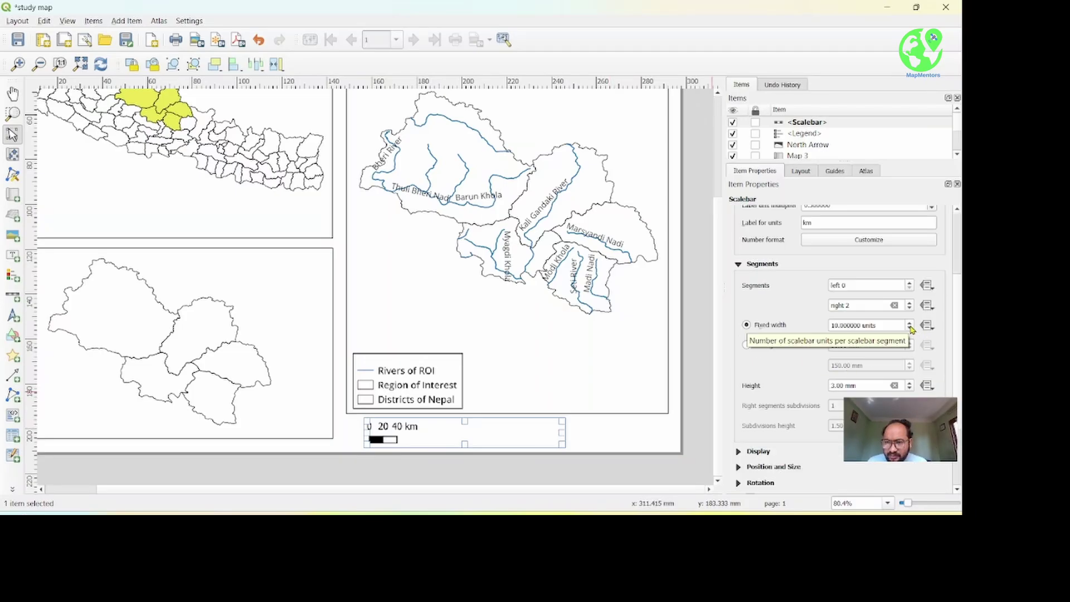
click(909, 328)
click(909, 329)
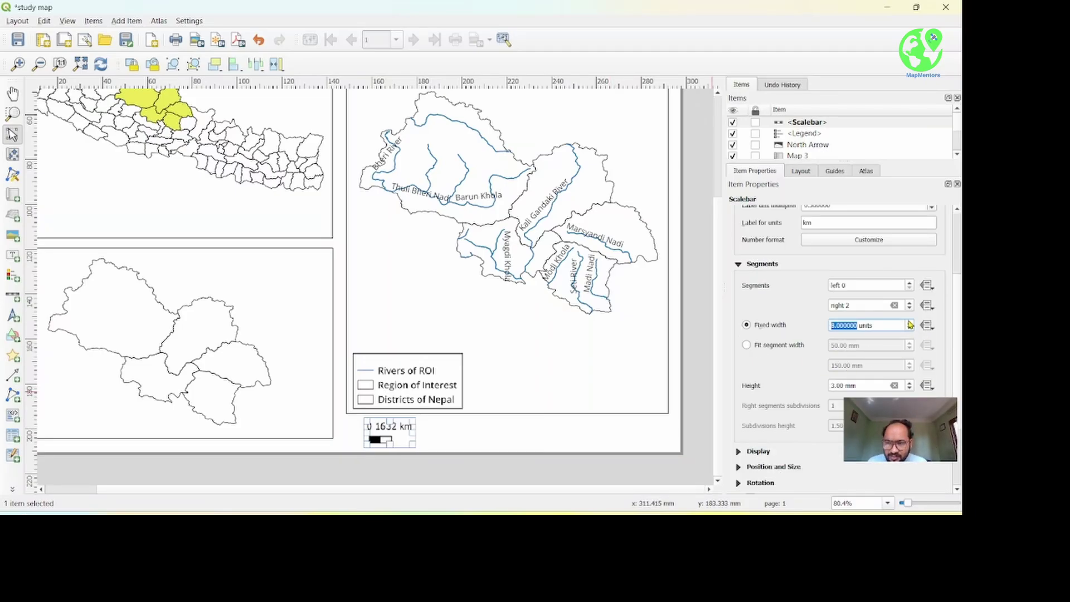
click(910, 326)
click(911, 325)
click(910, 326)
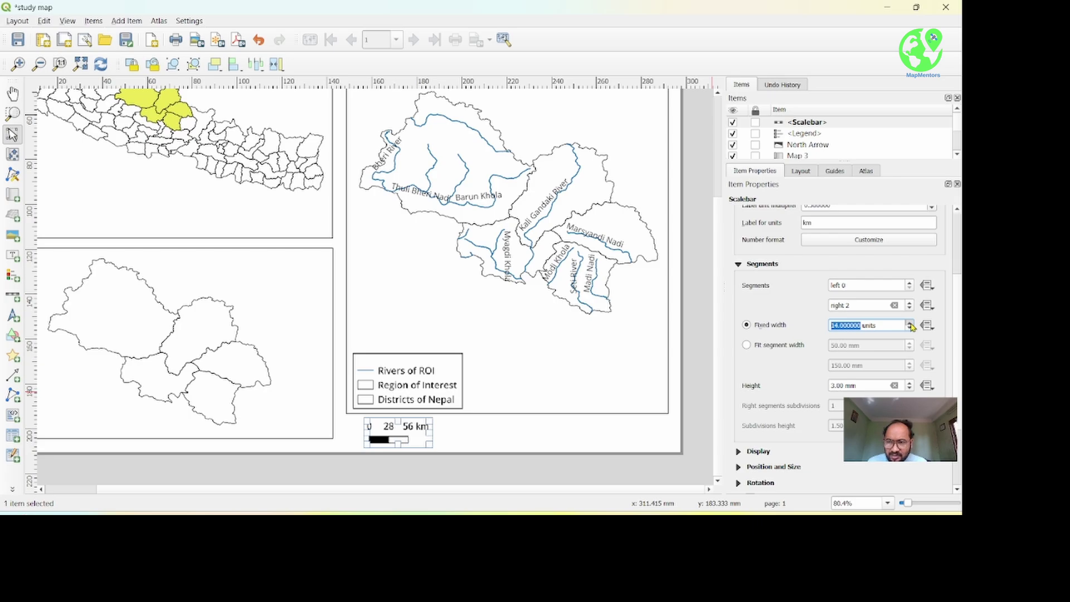
click(911, 326)
click(911, 326)
click(911, 326)
click(910, 326)
click(911, 326)
click(910, 326)
click(911, 326)
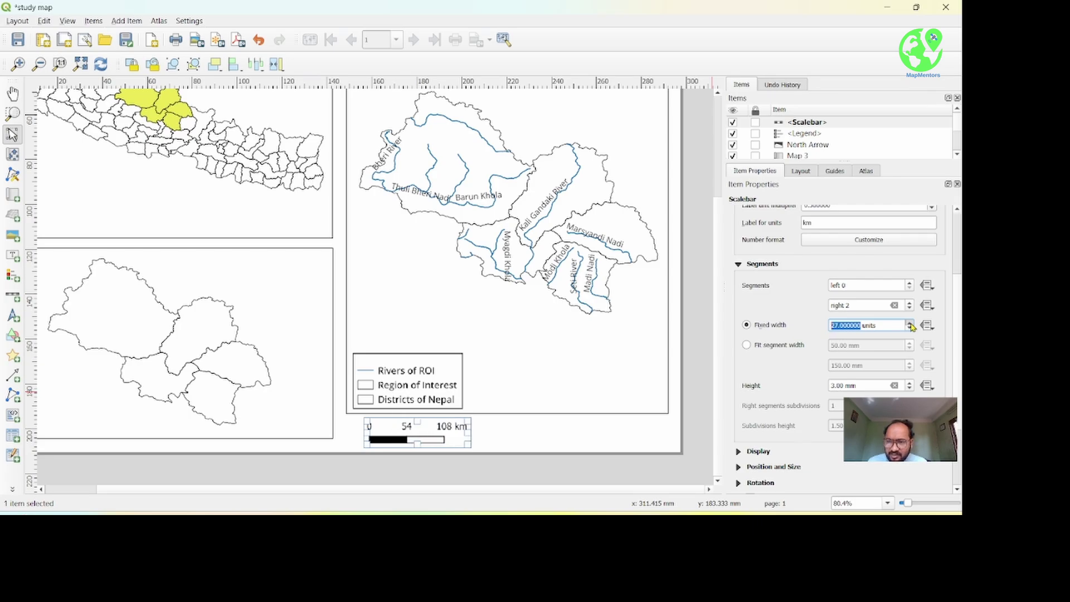
click(910, 326)
click(910, 325)
click(910, 326)
click(911, 326)
click(910, 326)
click(911, 326)
click(910, 326)
click(910, 325)
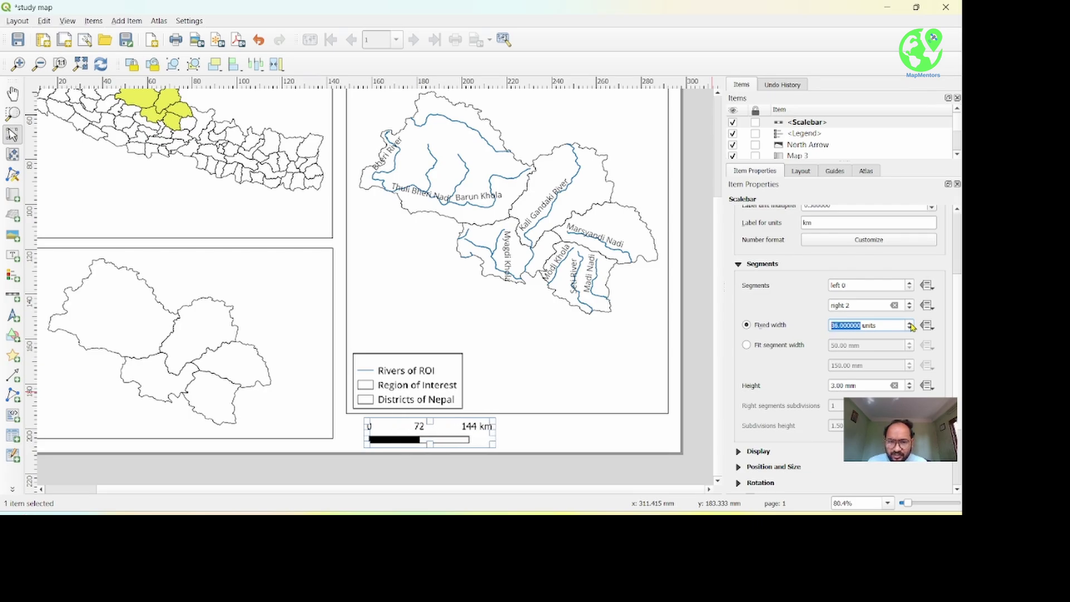
- Move the scale bar slightly to the right within the margin below Map 3's frame
click(550, 434)
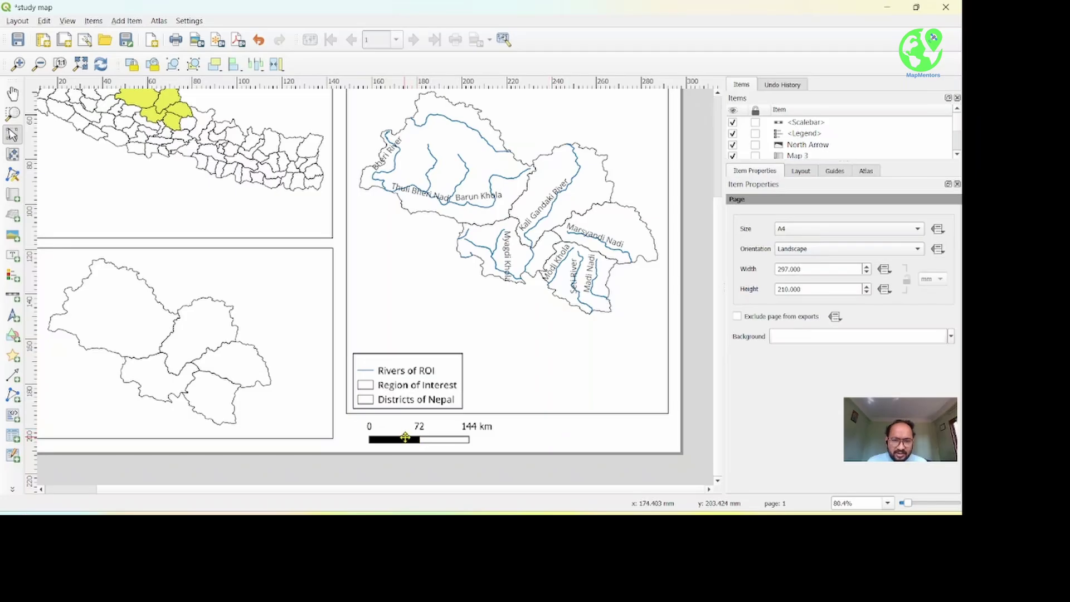
drag(403, 436, 418, 436)
click(659, 473)
- Add a wide text label inside the lower edge of the Nepal districts map frame
key(ctrl+0)
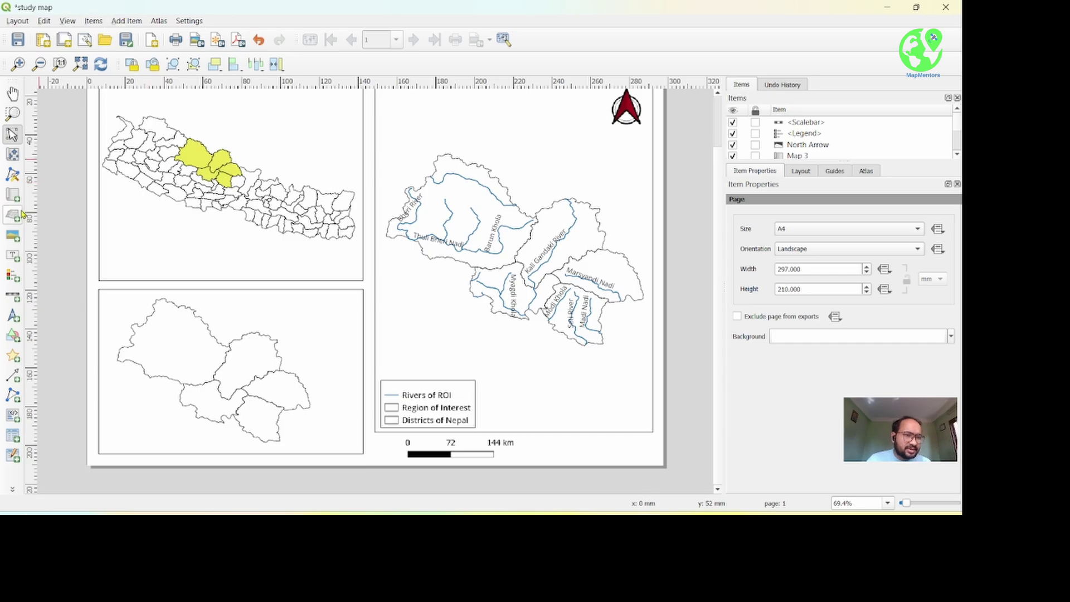
click(131, 23)
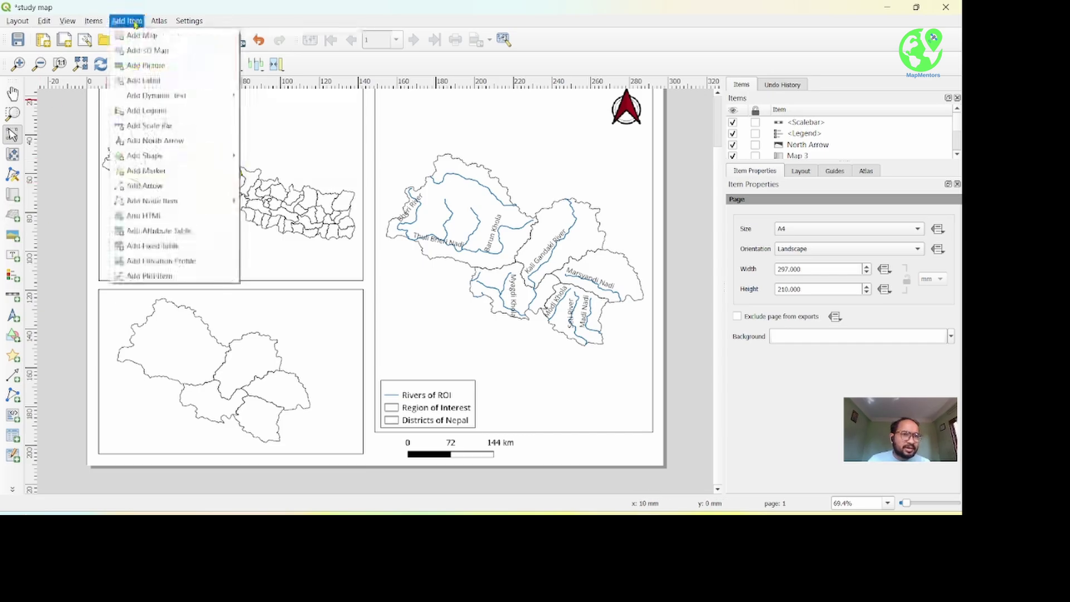
mouse_move(171, 101)
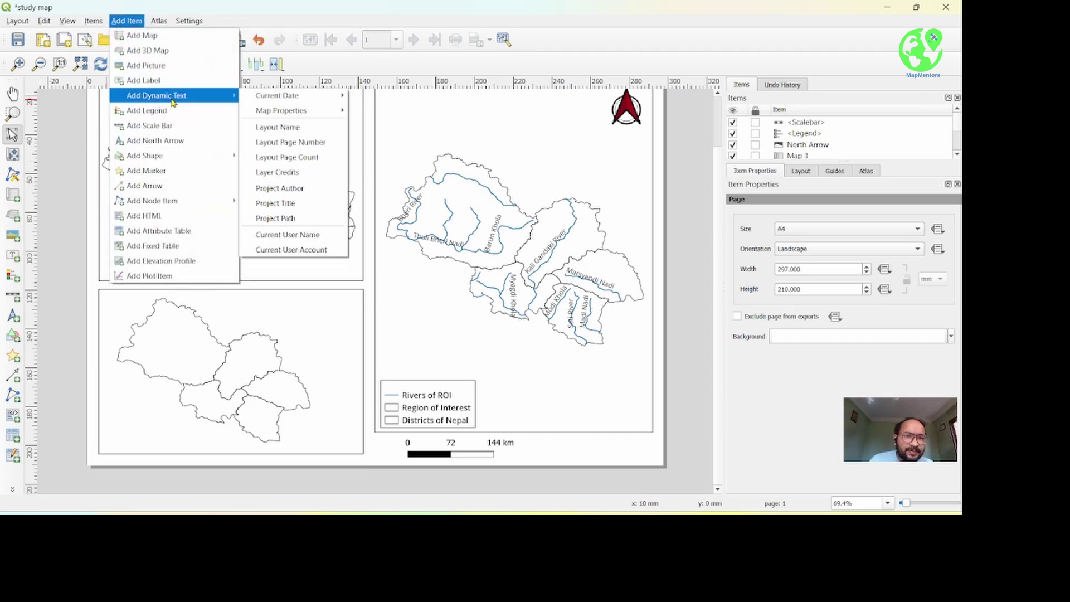
mouse_move(307, 102)
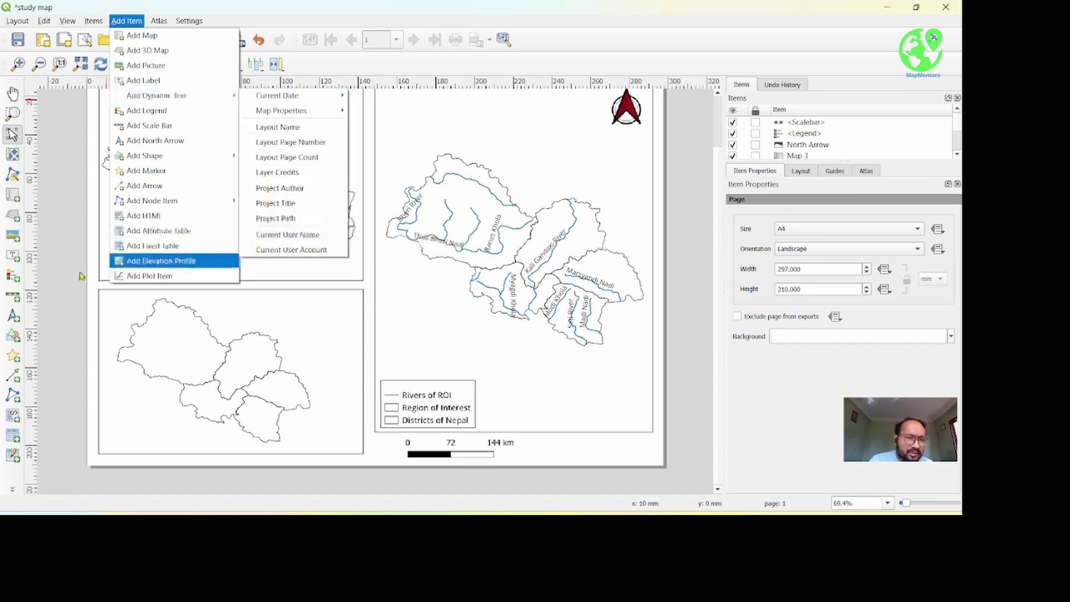
click(13, 260)
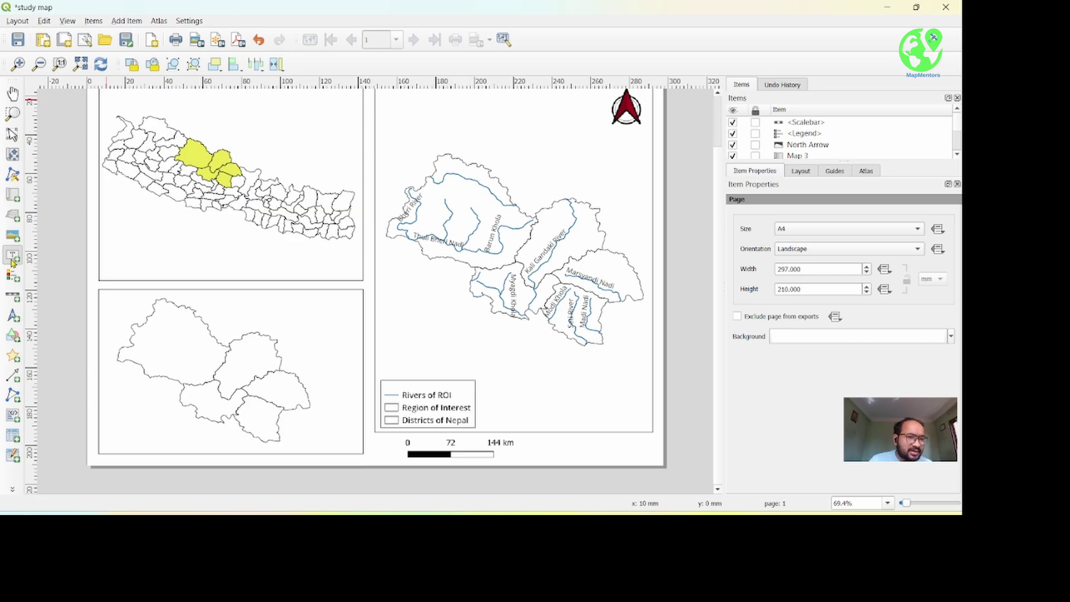
drag(117, 254, 344, 273)
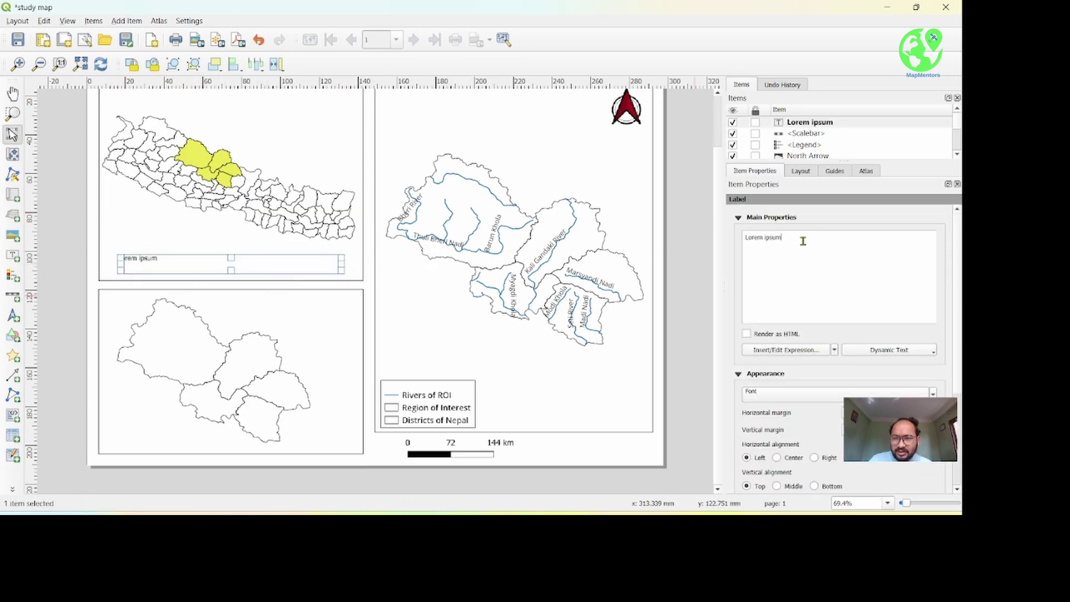
- Replace the new label's text with "a. Nepal showing different region of Interest in our study"
key(ctrl+a)
key(BackSpace)
text(a.)
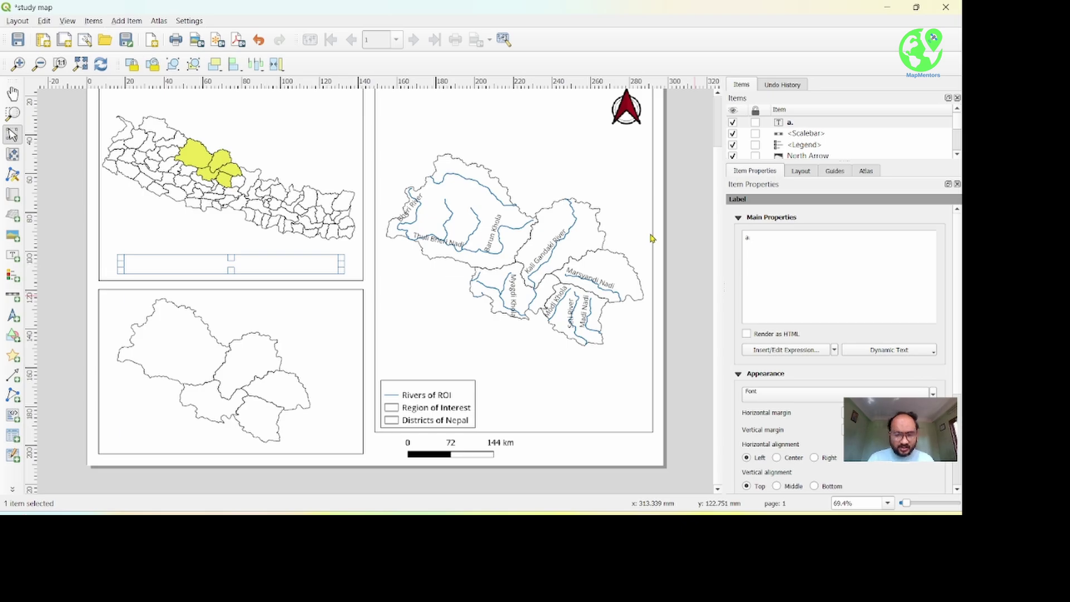
text( ne)
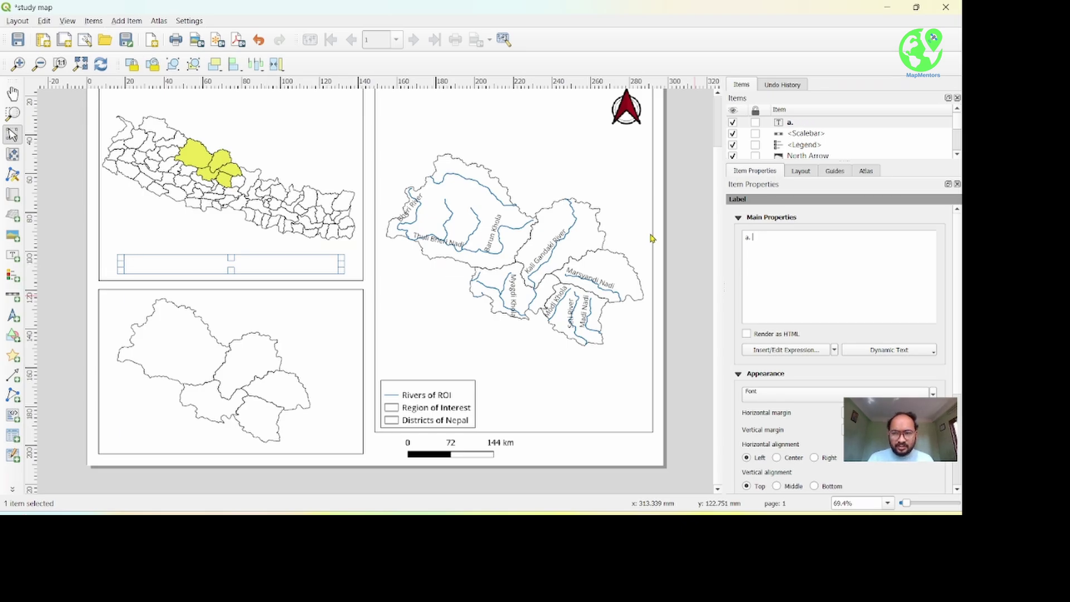
text(pal showing different region of Interest in our study)
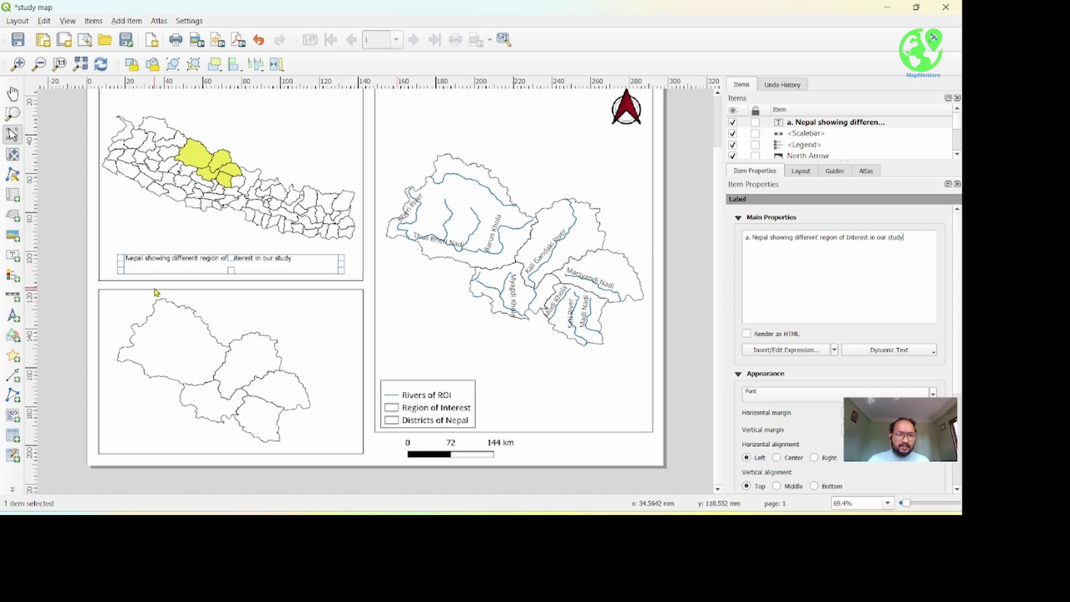
click(48, 286)
click(157, 258)
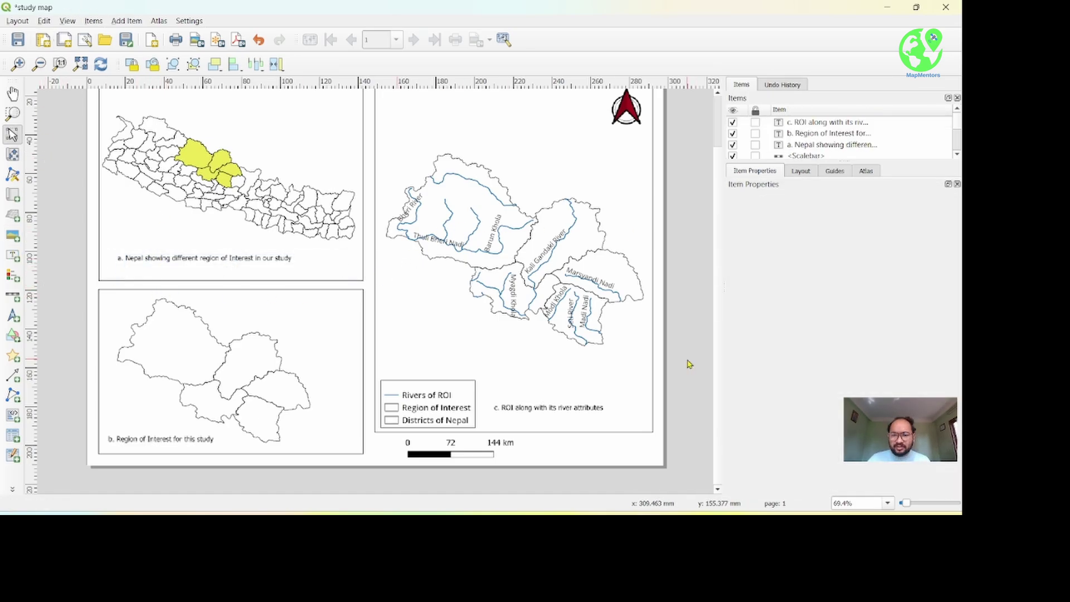
click(566, 410)
scroll(418, 279, down, 2)
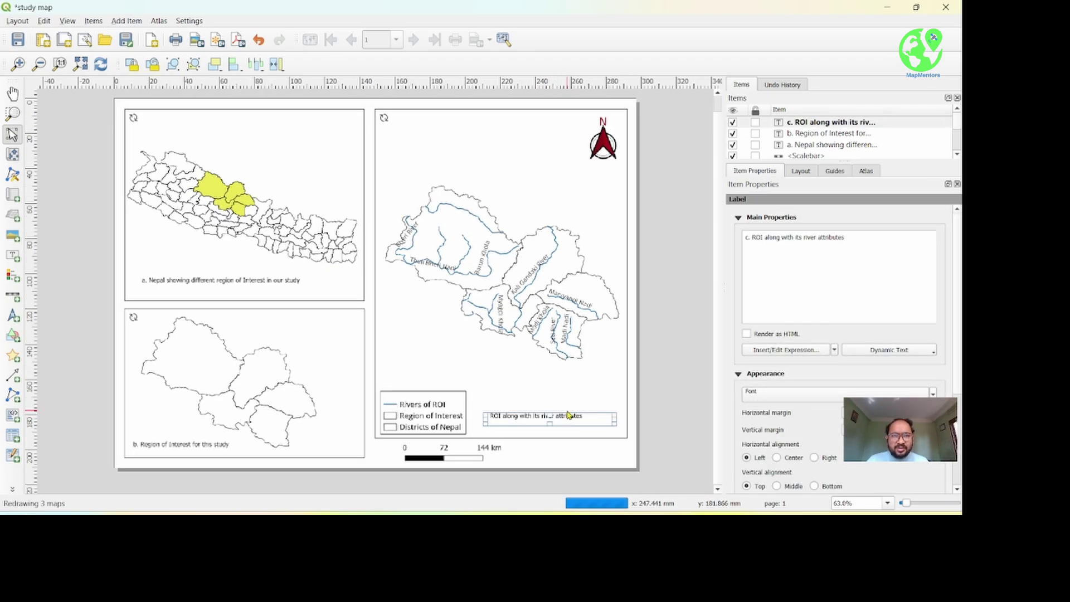
click(120, 179)
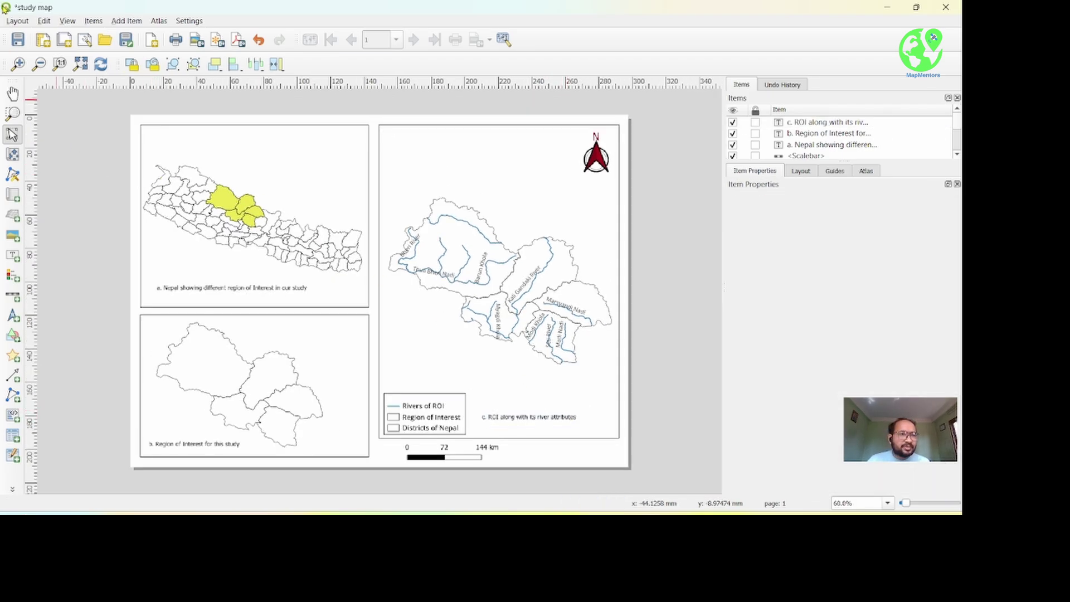
- Export the layout as a PNG image named "study map" on the Desktop at 300 dpi, opening it after export
click(17, 21)
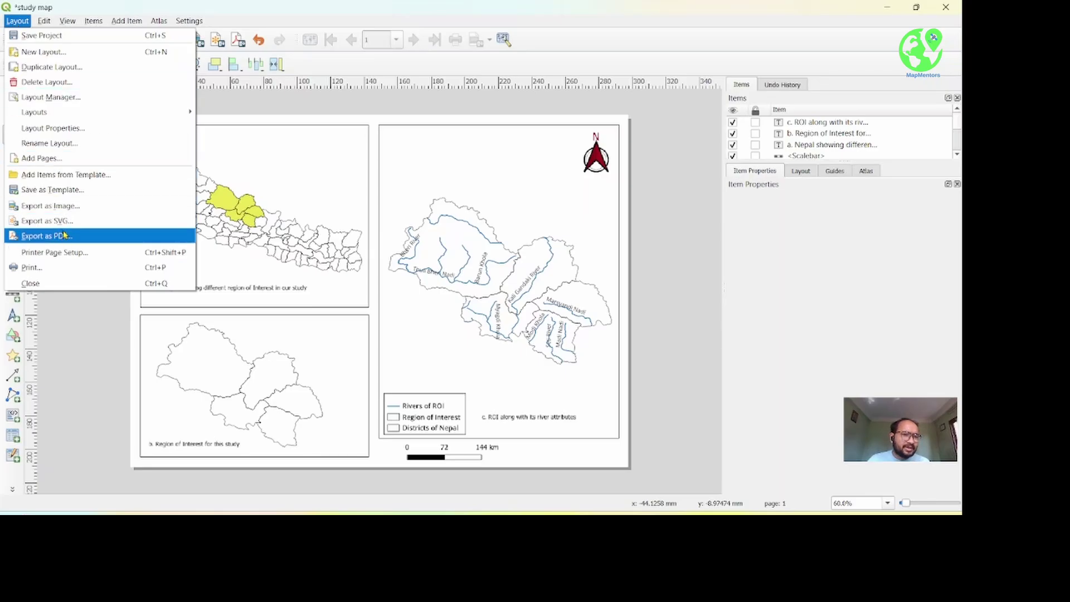
click(67, 210)
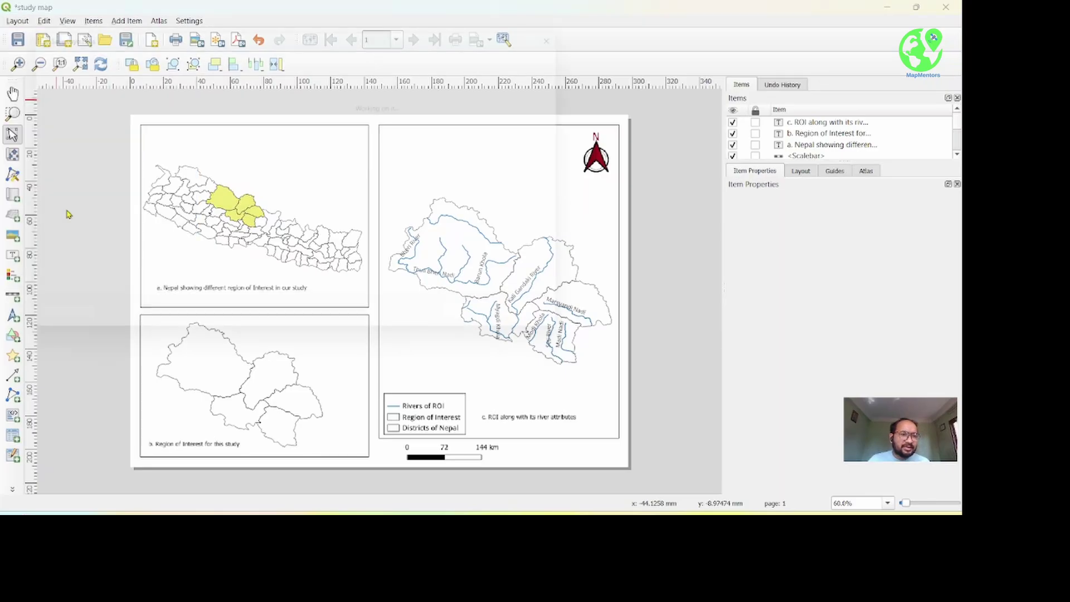
click(65, 138)
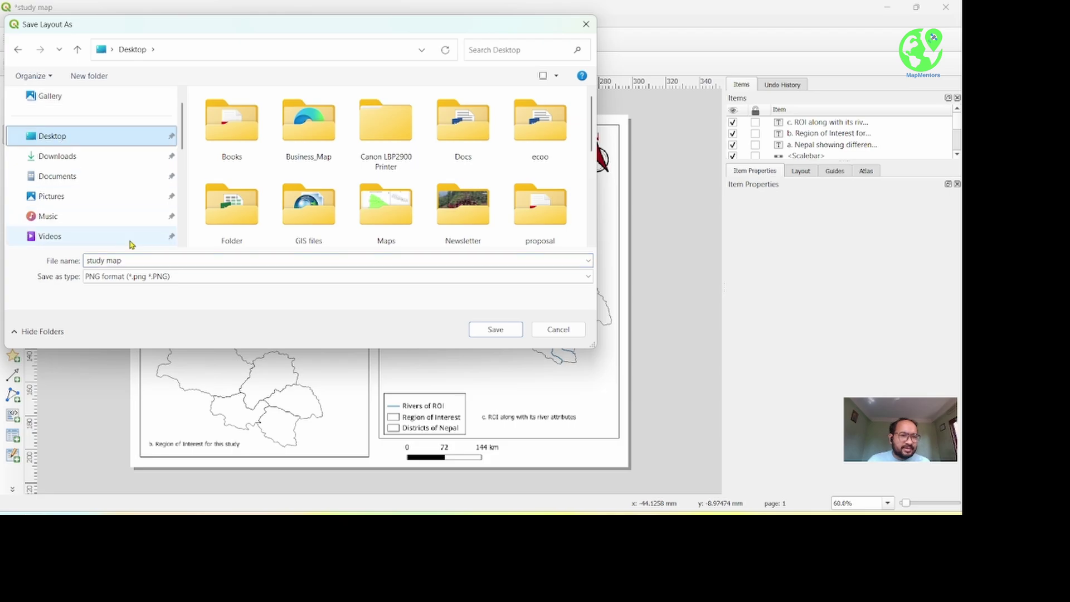
click(487, 330)
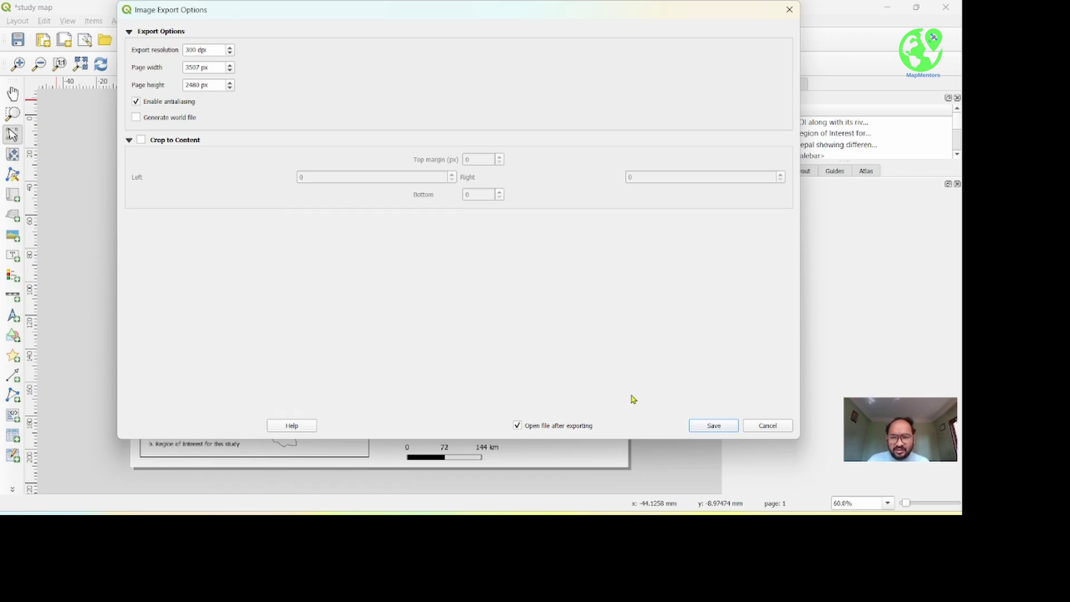
click(709, 427)
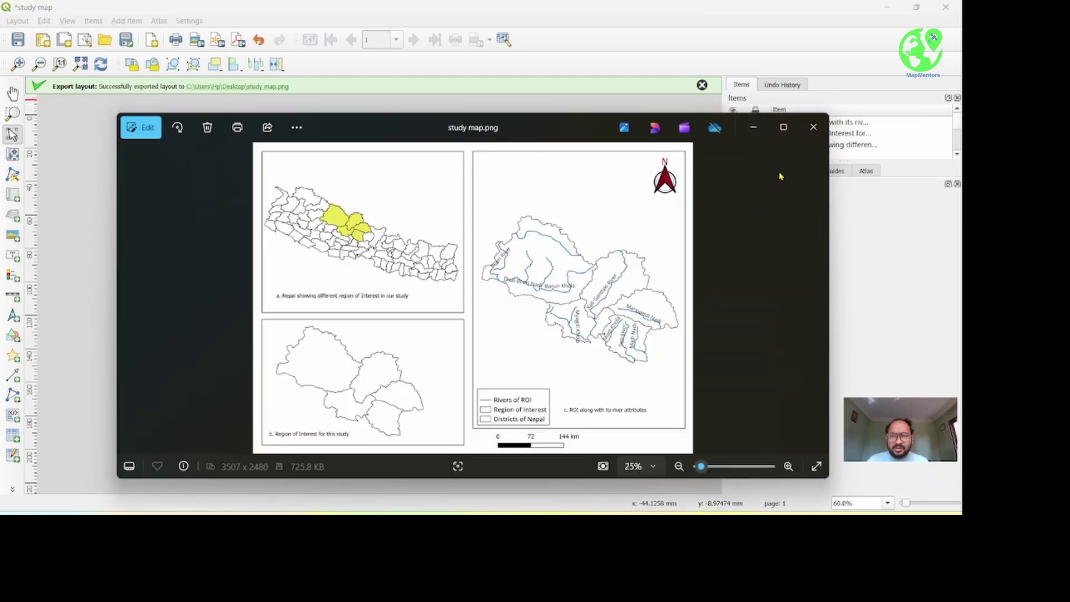
- Examine the exported study map.png enlarged to full screen, return to the QGIS layout and dismiss its export notice
click(783, 127)
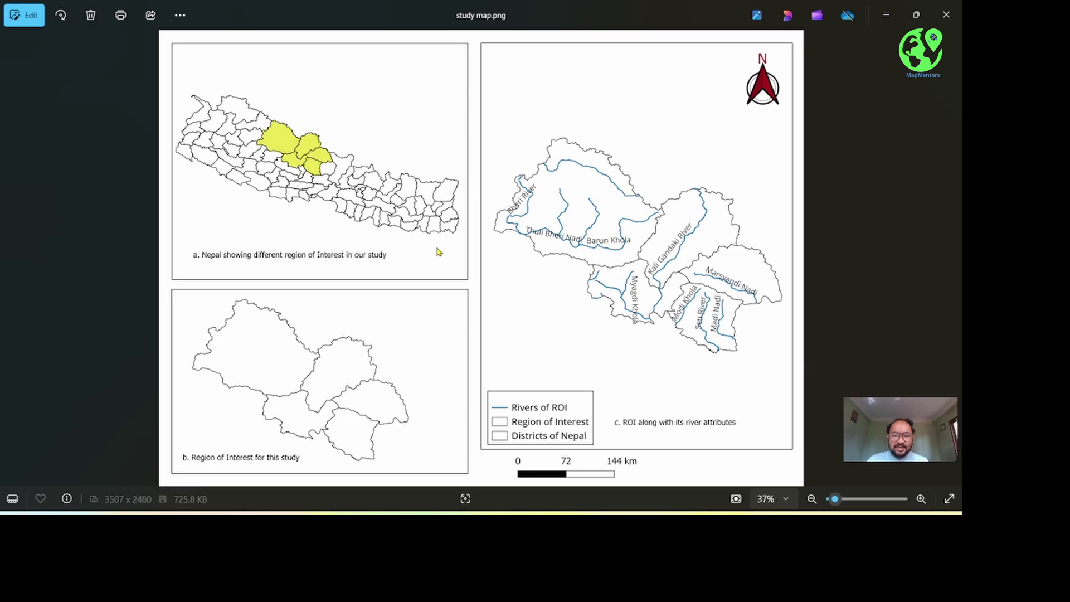
click(886, 16)
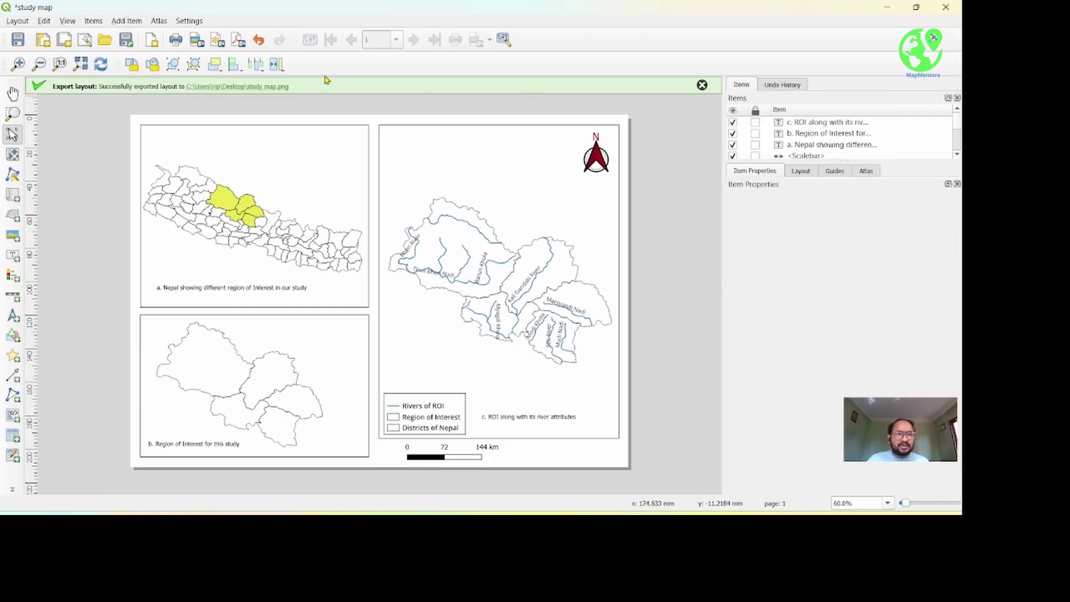
click(702, 85)
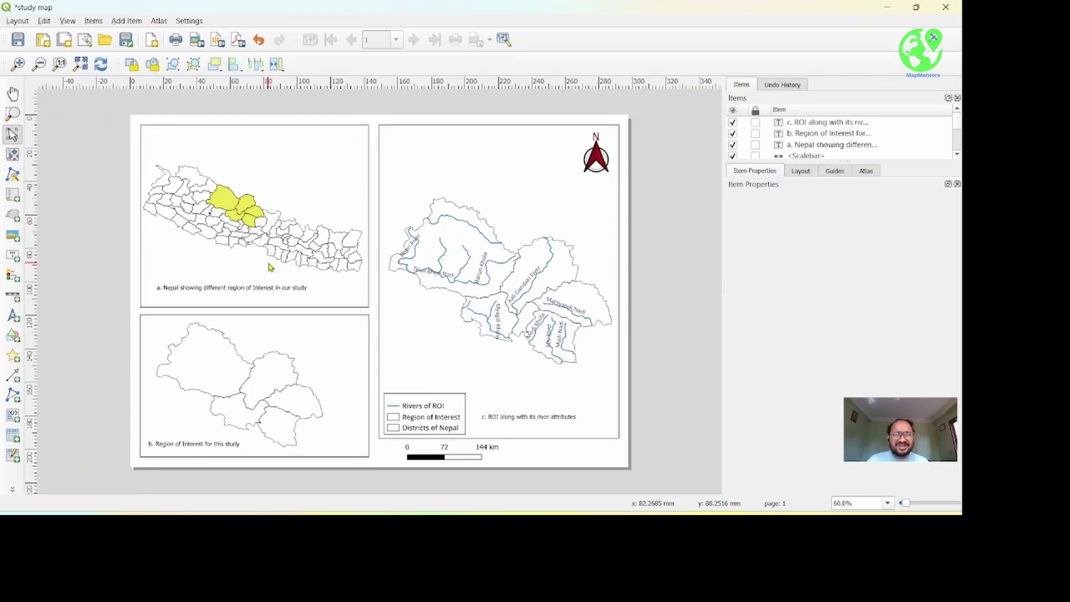